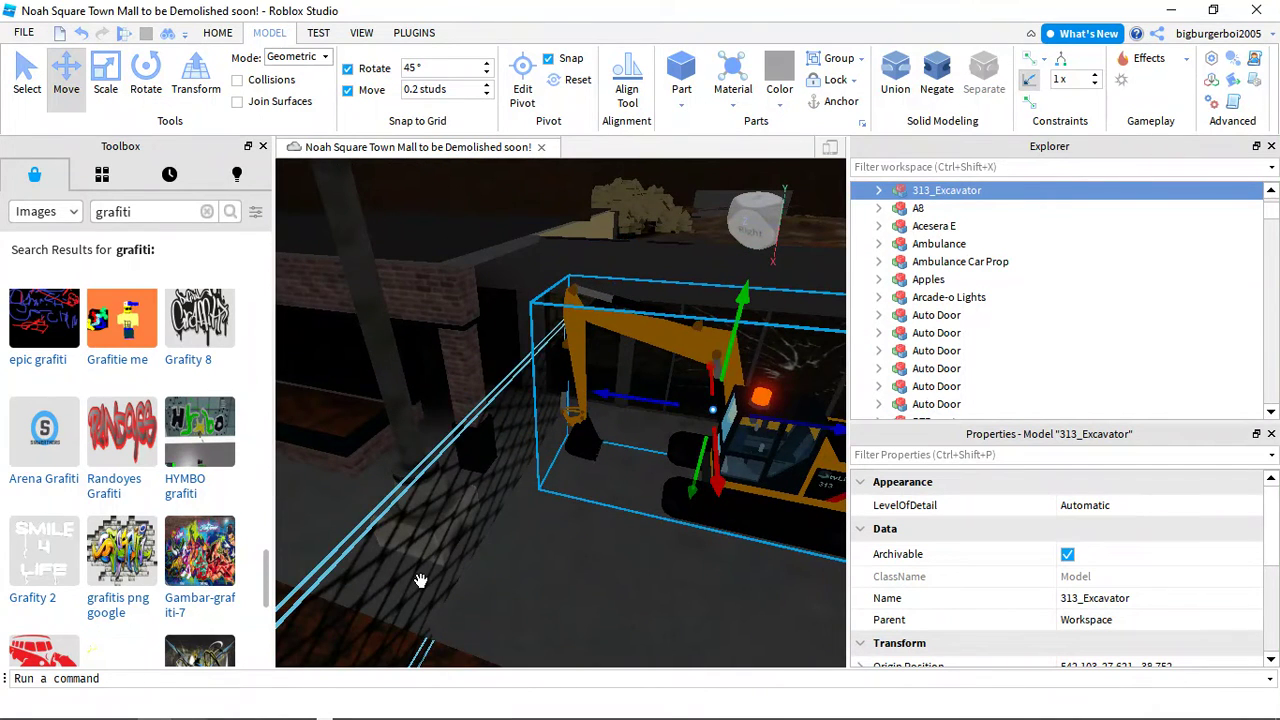
# Move the 313_Excavator model clear of the corner brick pillar and delete that pillar with its black base
pyautogui.click(700, 488)
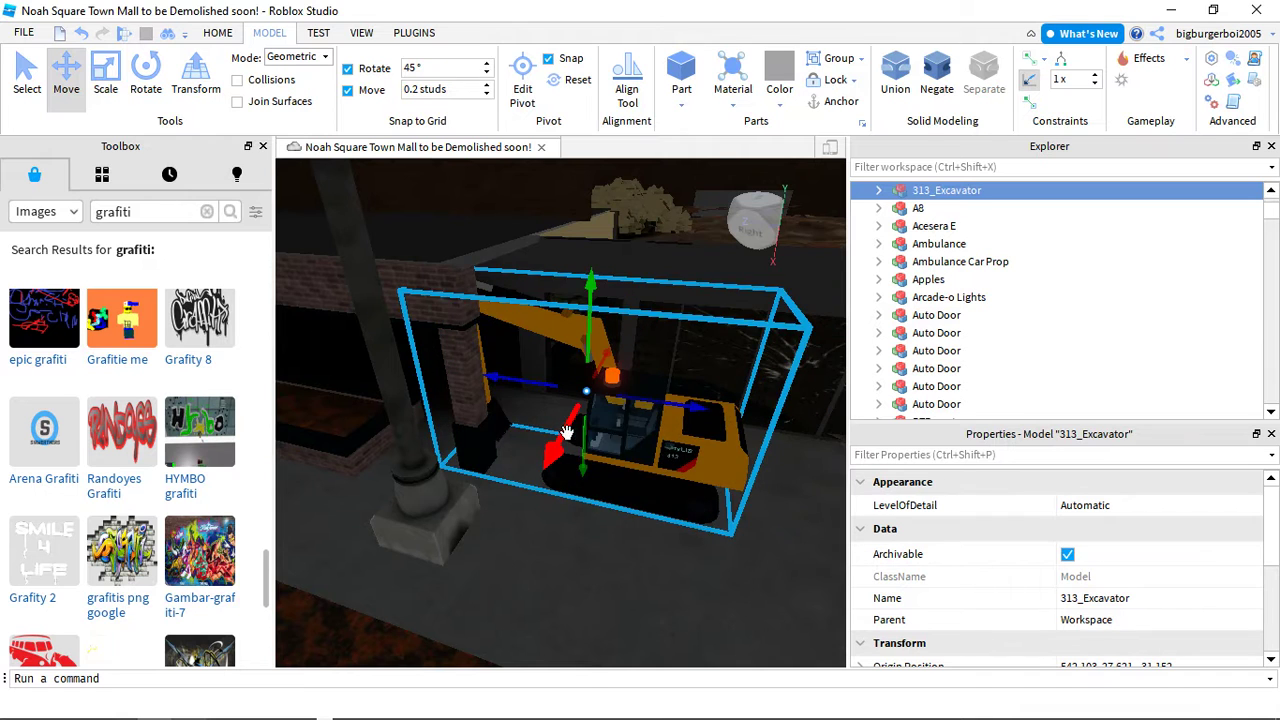
pyautogui.moveTo(488, 407); pyautogui.dragTo(471, 437)
pyautogui.click(466, 400)
pyautogui.click(460, 400)
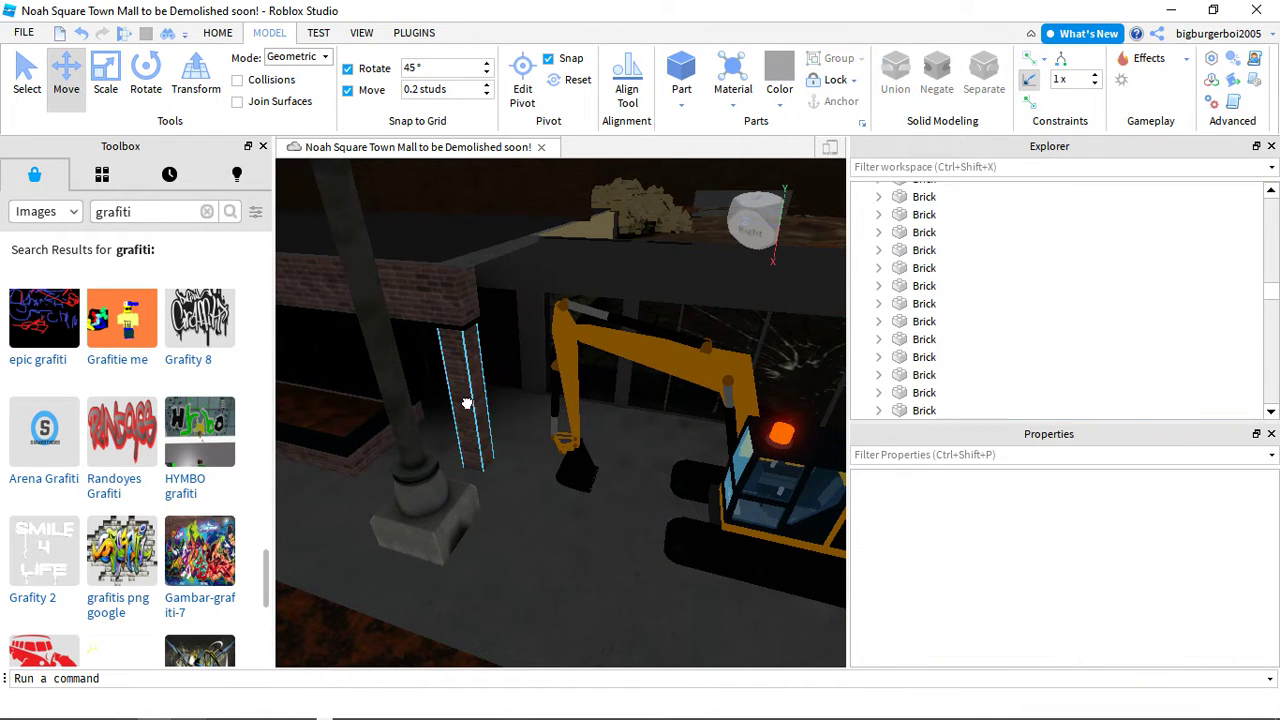
pyautogui.click(460, 395)
pyautogui.click(668, 538)
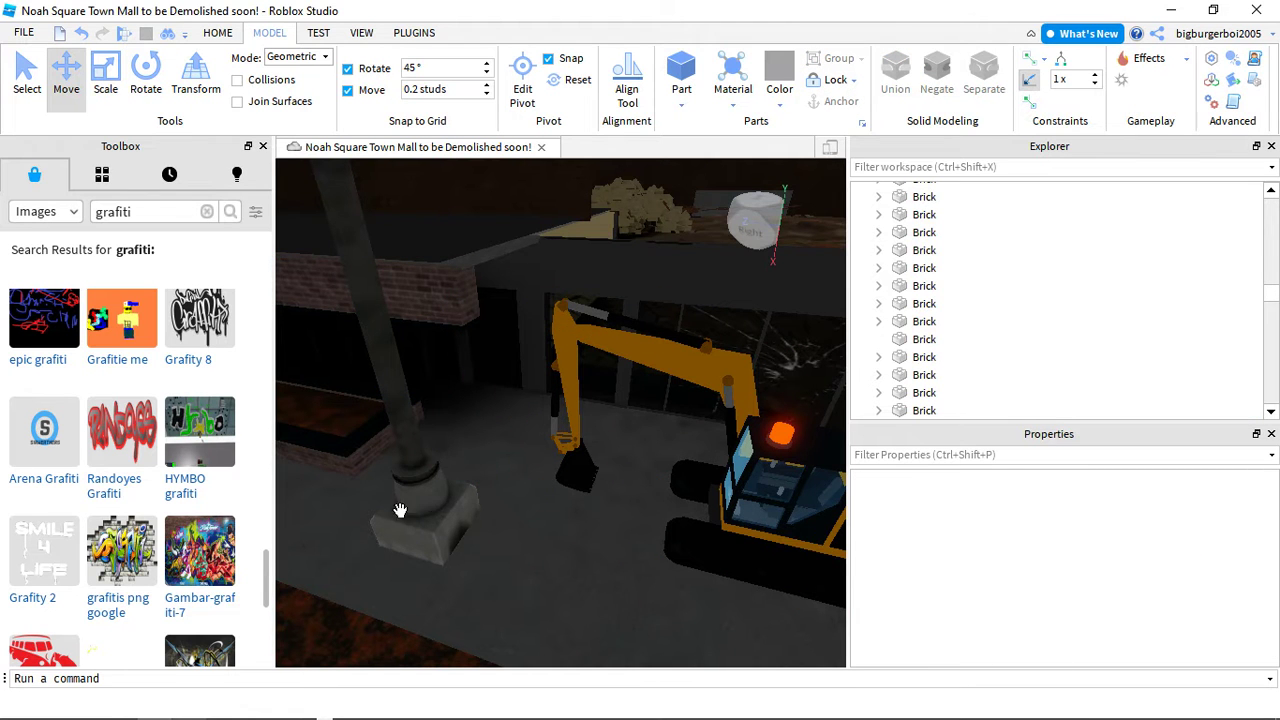
# Reposition the excavator model on the walkway in front of the glass storefront, beside the brick canopy
pyautogui.press('a')
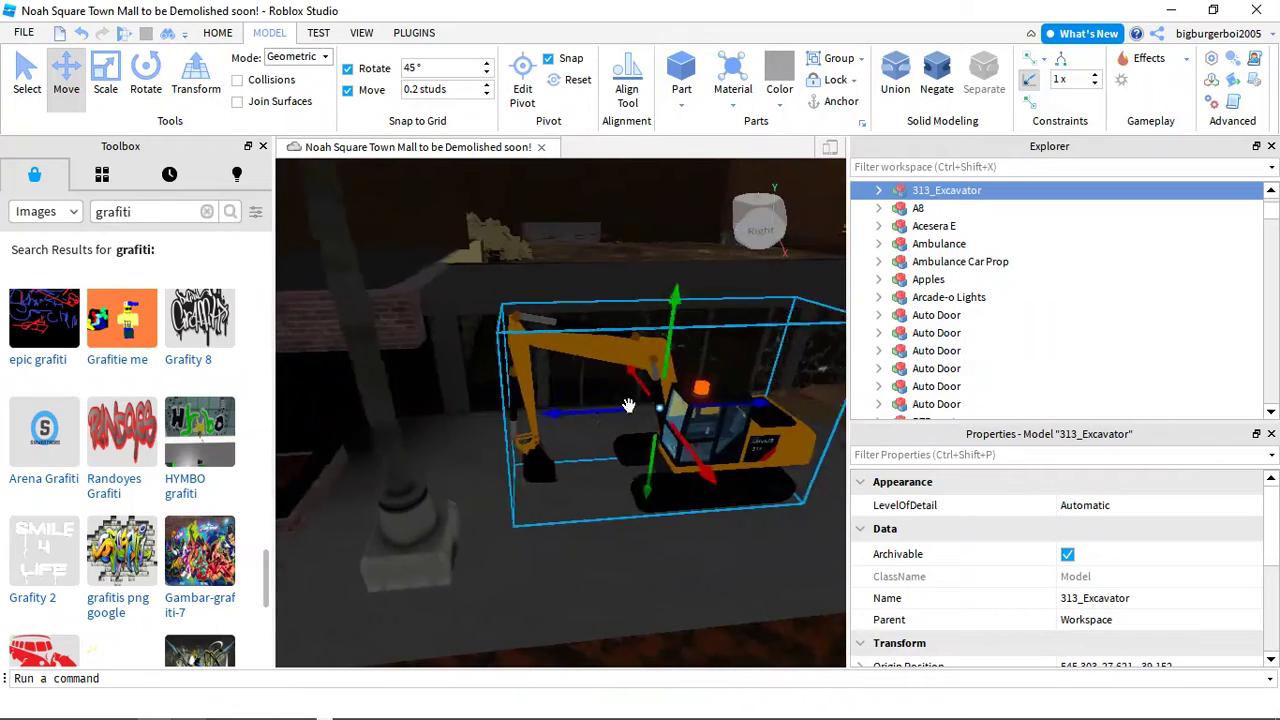
pyautogui.moveTo(629, 420); pyautogui.dragTo(479, 388)
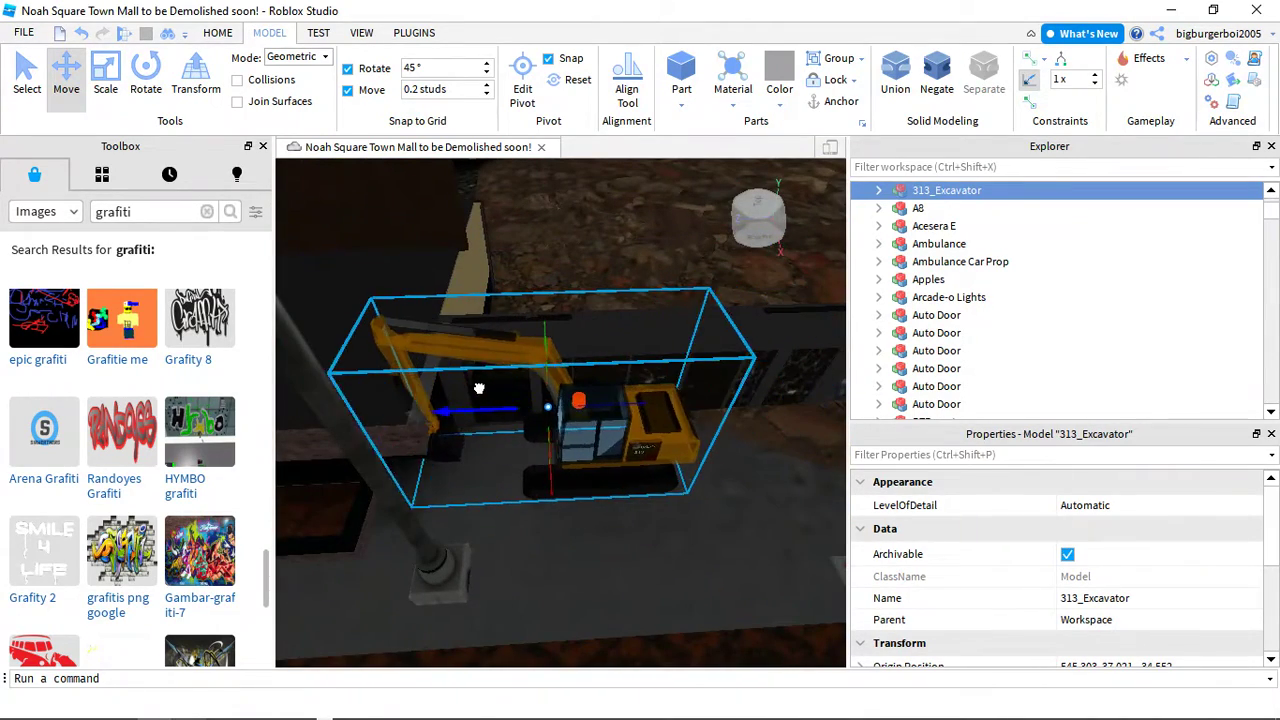
pyautogui.scroll(5, 450, 392)
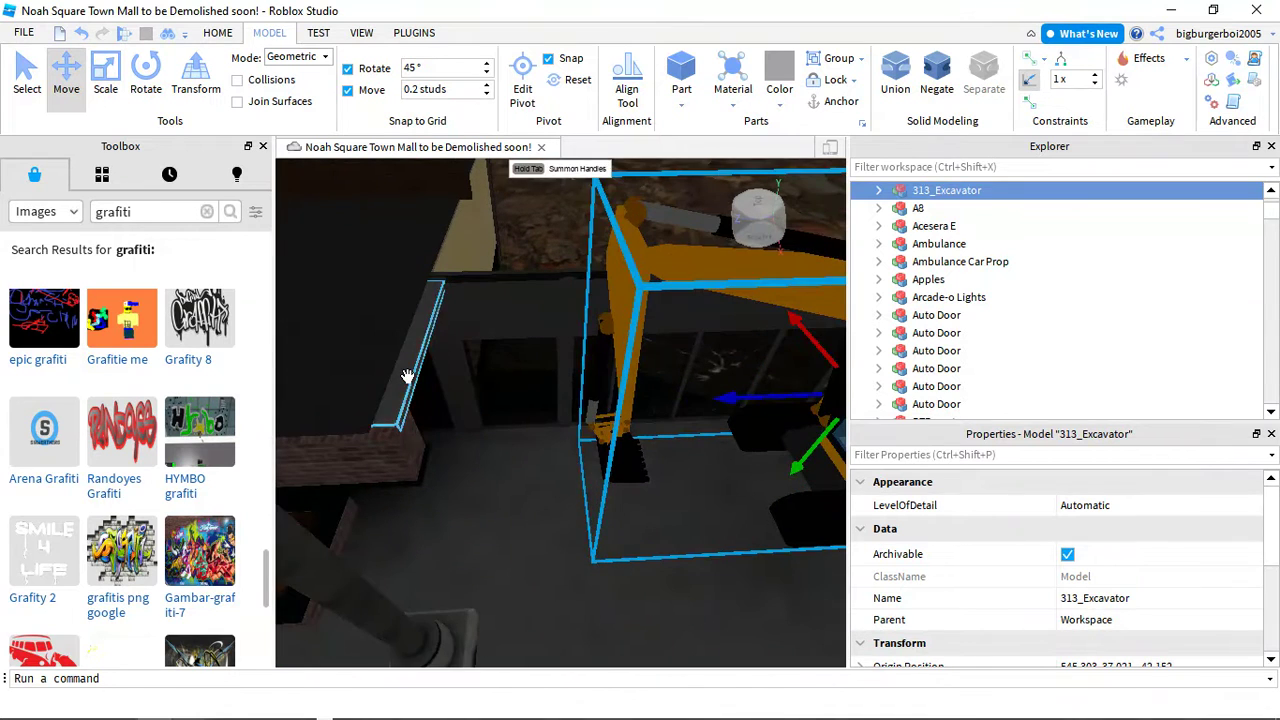
# Delete the trim piece along the canopy's side edge and shorten the front brick beam back to the next pillar
pyautogui.click(407, 376)
pyautogui.click(414, 452)
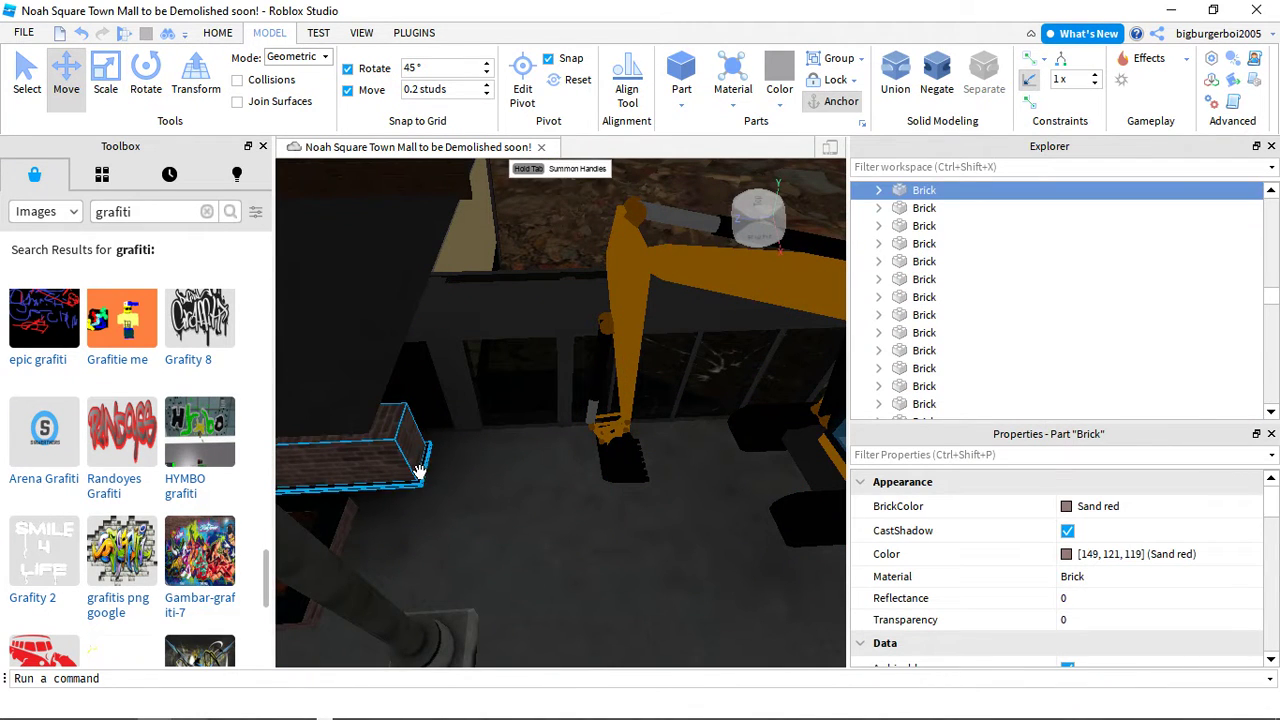
pyautogui.click(420, 470)
pyautogui.moveTo(448, 455); pyautogui.dragTo(294, 461, button='right')
pyautogui.click(630, 442)
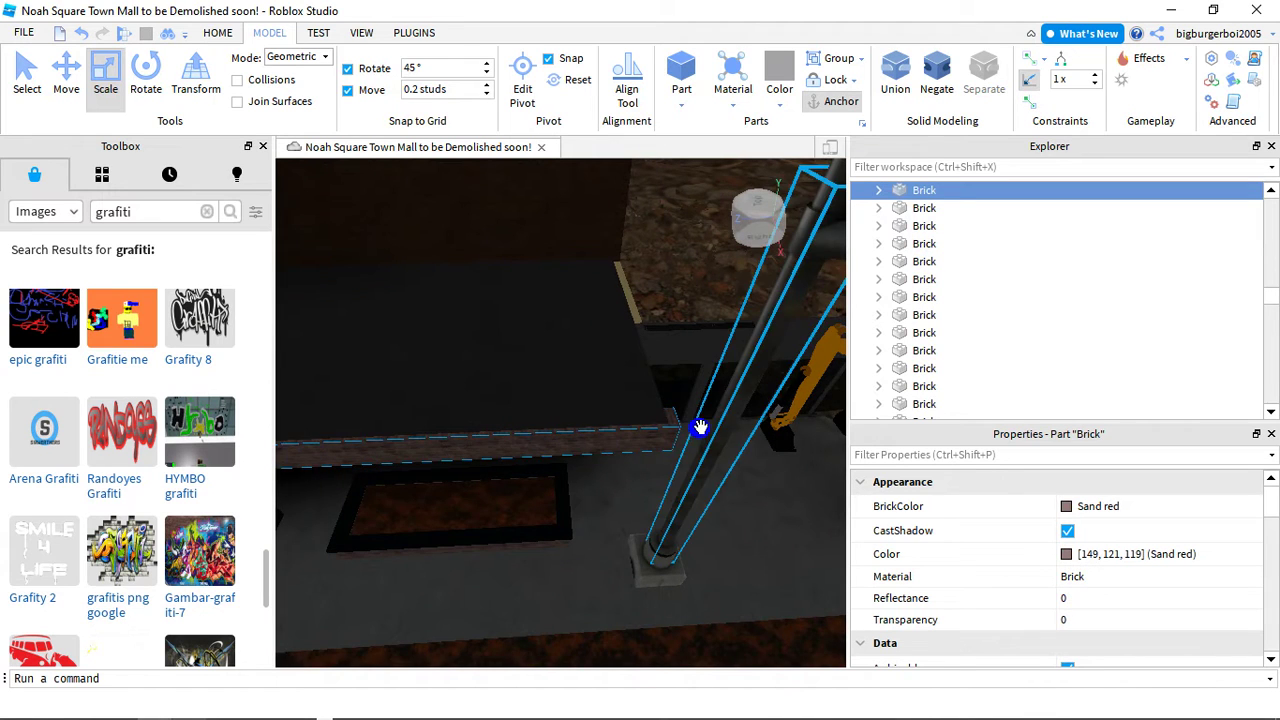
pyautogui.moveTo(700, 428); pyautogui.dragTo(488, 448, button='right')
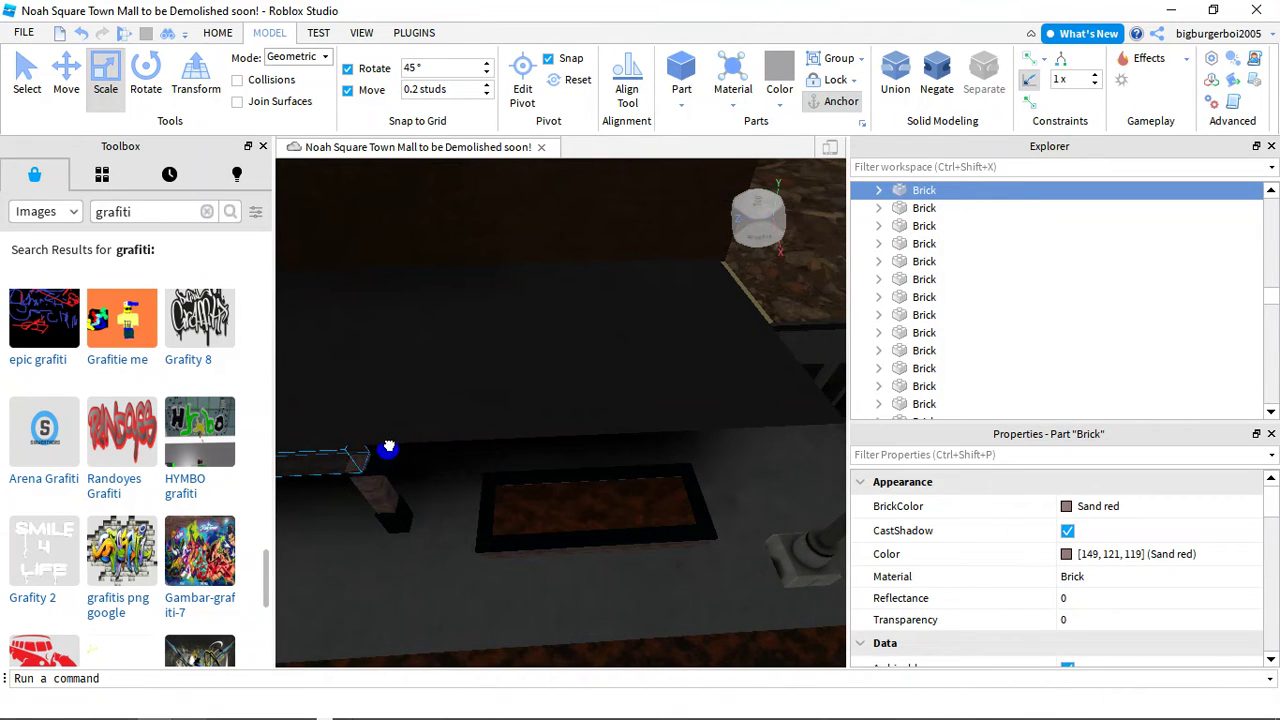
# Scale down the dark grey concrete roof slab so it ends flush with the shortened brick beam
pyautogui.click(723, 361)
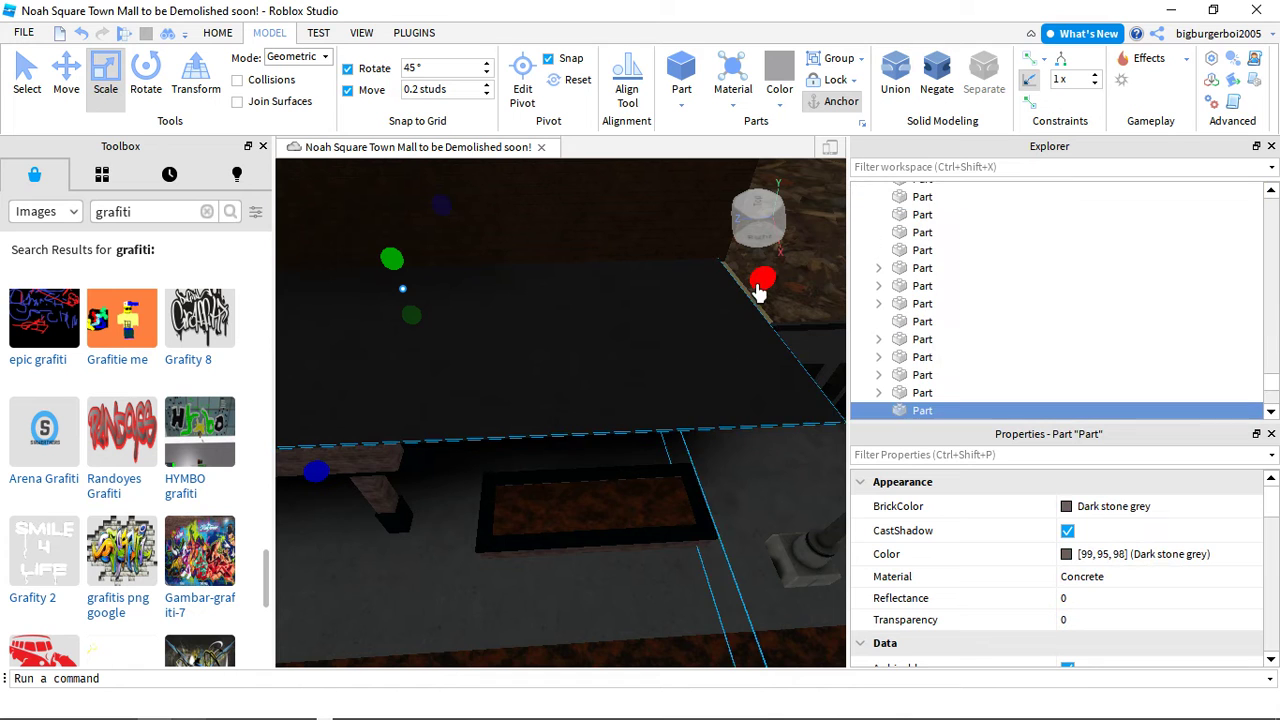
pyautogui.moveTo(523, 466); pyautogui.dragTo(420, 487, button='right')
pyautogui.click(603, 407)
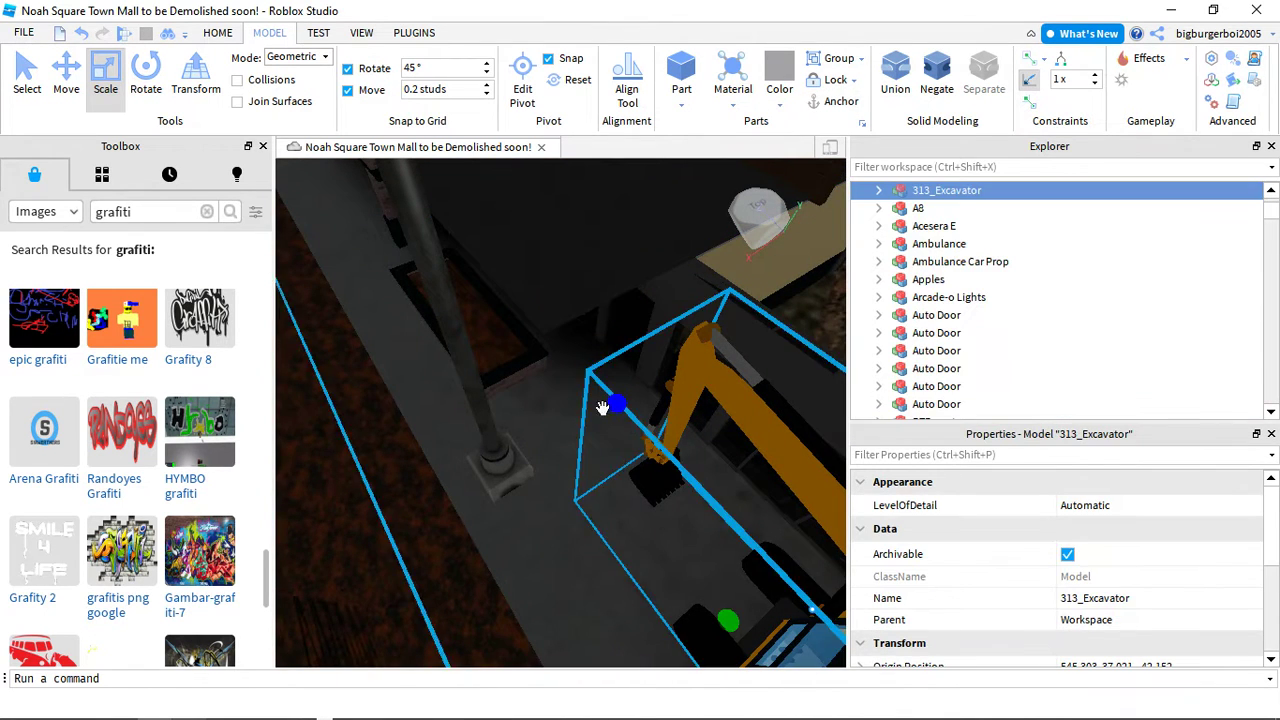
pyautogui.click(556, 262)
pyautogui.moveTo(556, 262); pyautogui.dragTo(452, 322, button='right')
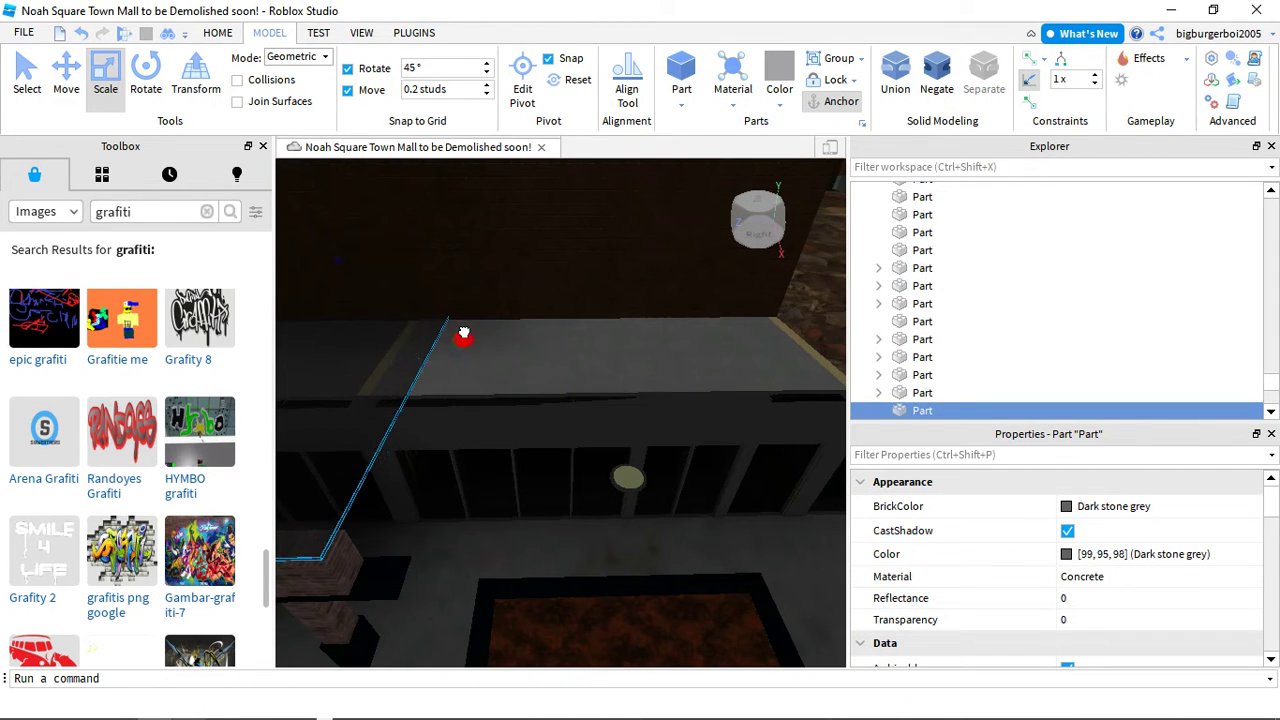
# Delete the round light left hanging in front of the storefront where the roof slab was cut back
pyautogui.click(625, 479)
pyautogui.scroll(5, 598, 519)
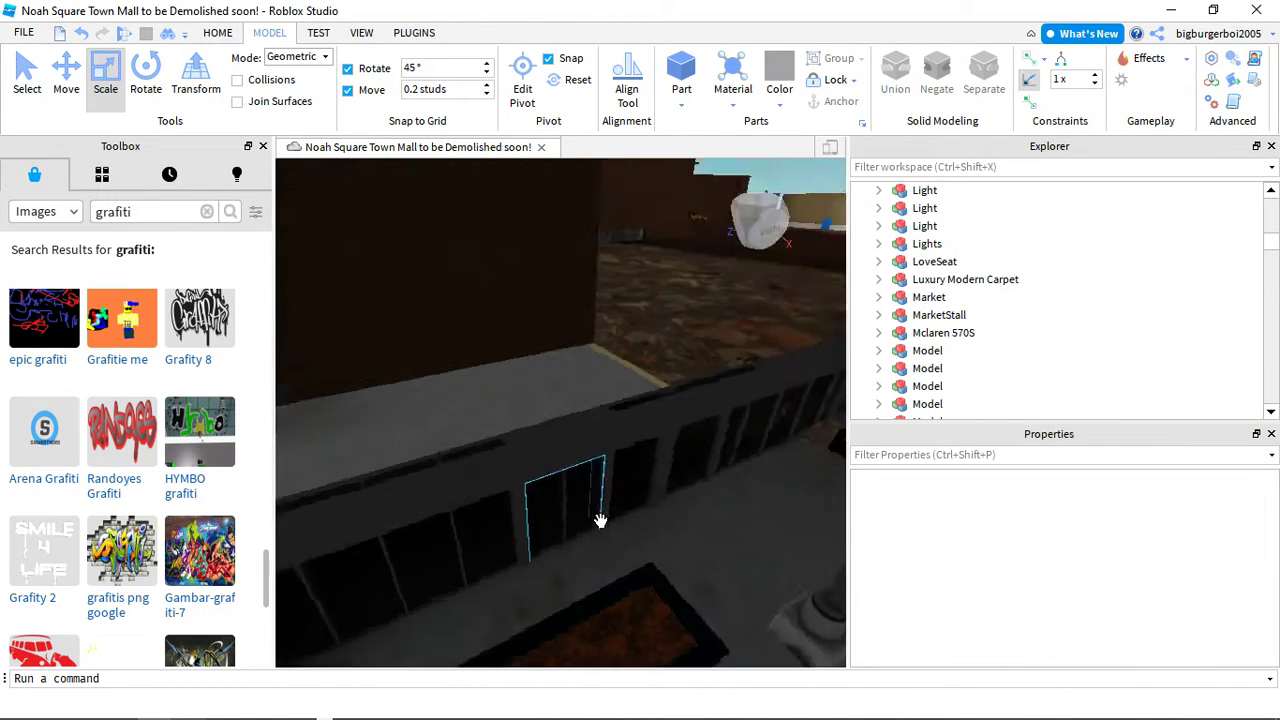
pyautogui.scroll(-5, 598, 521)
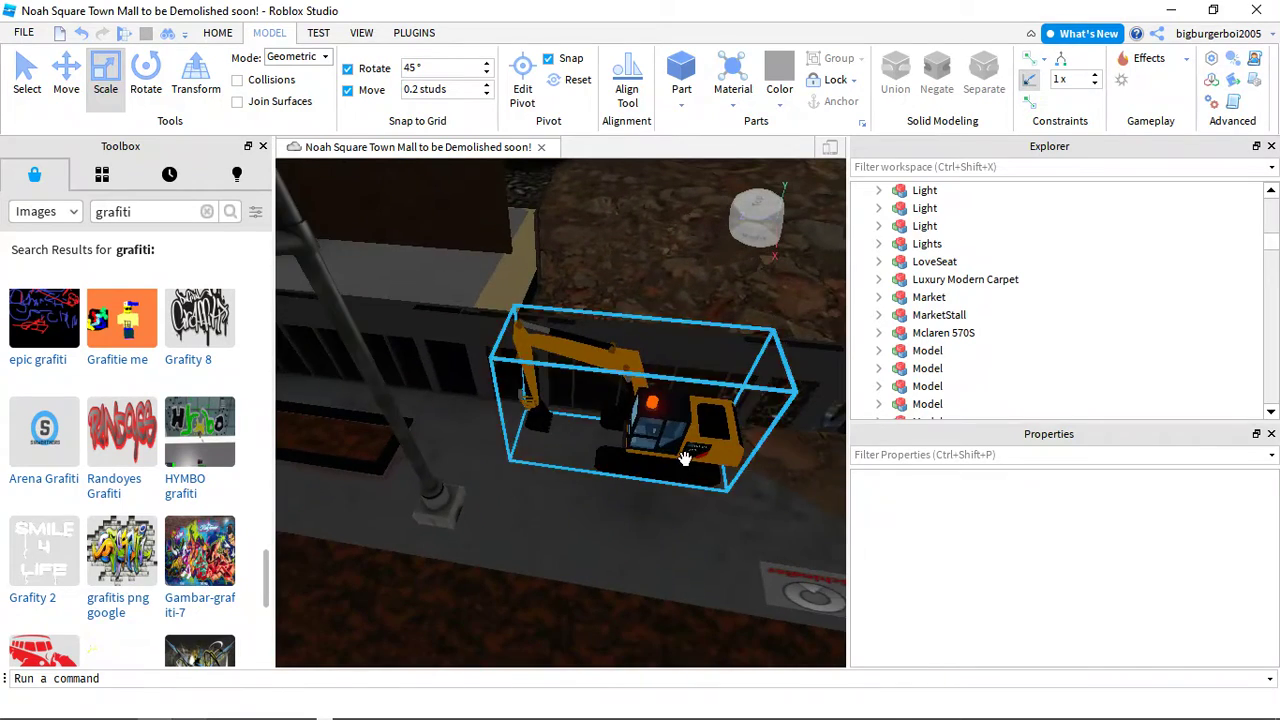
# Move the excavator along the walkway until its bucket is beside the next brick pillar
pyautogui.click(645, 443)
pyautogui.scroll(2, 638, 440)
pyautogui.moveTo(638, 440); pyautogui.dragTo(587, 497)
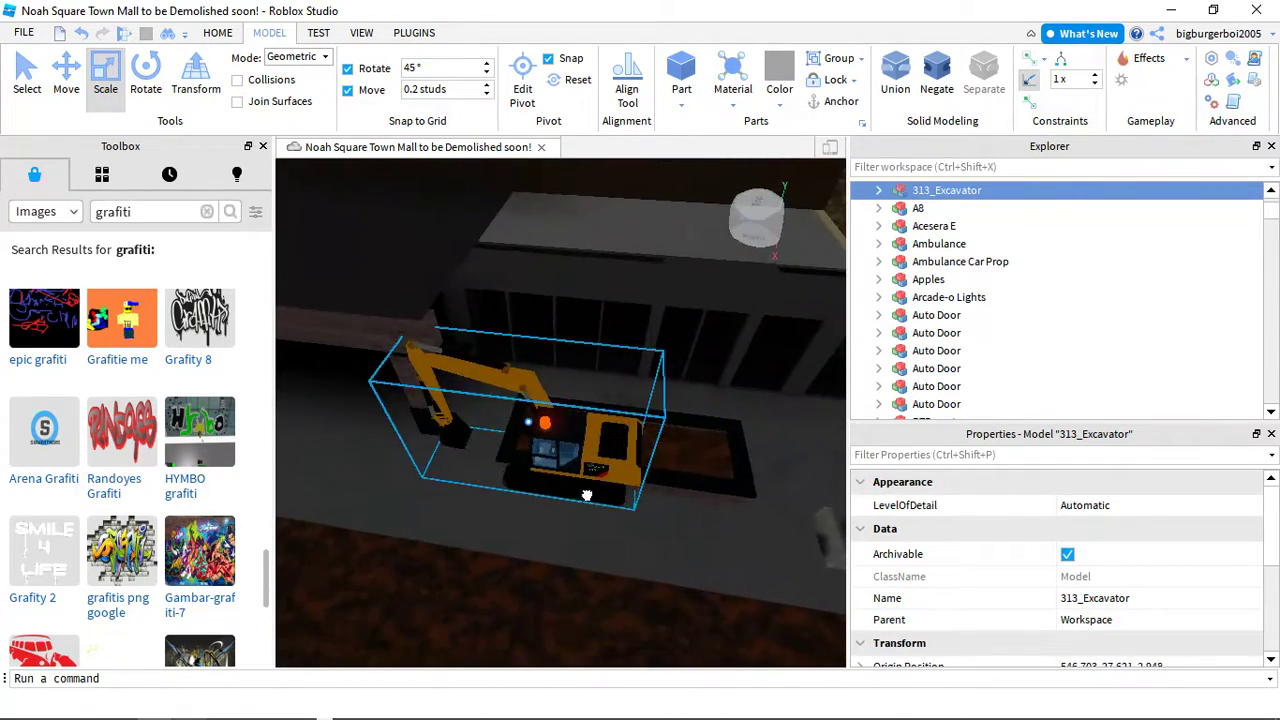
pyautogui.moveTo(694, 469); pyautogui.dragTo(641, 436)
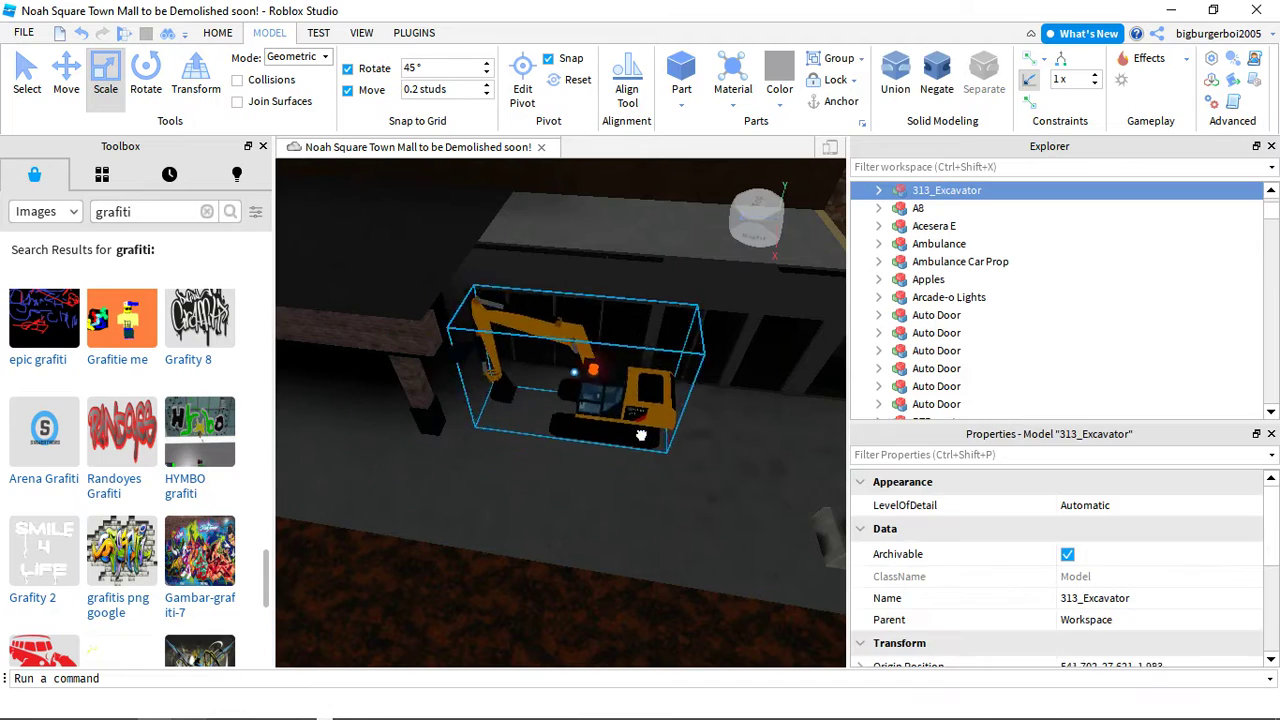
pyautogui.press('w')
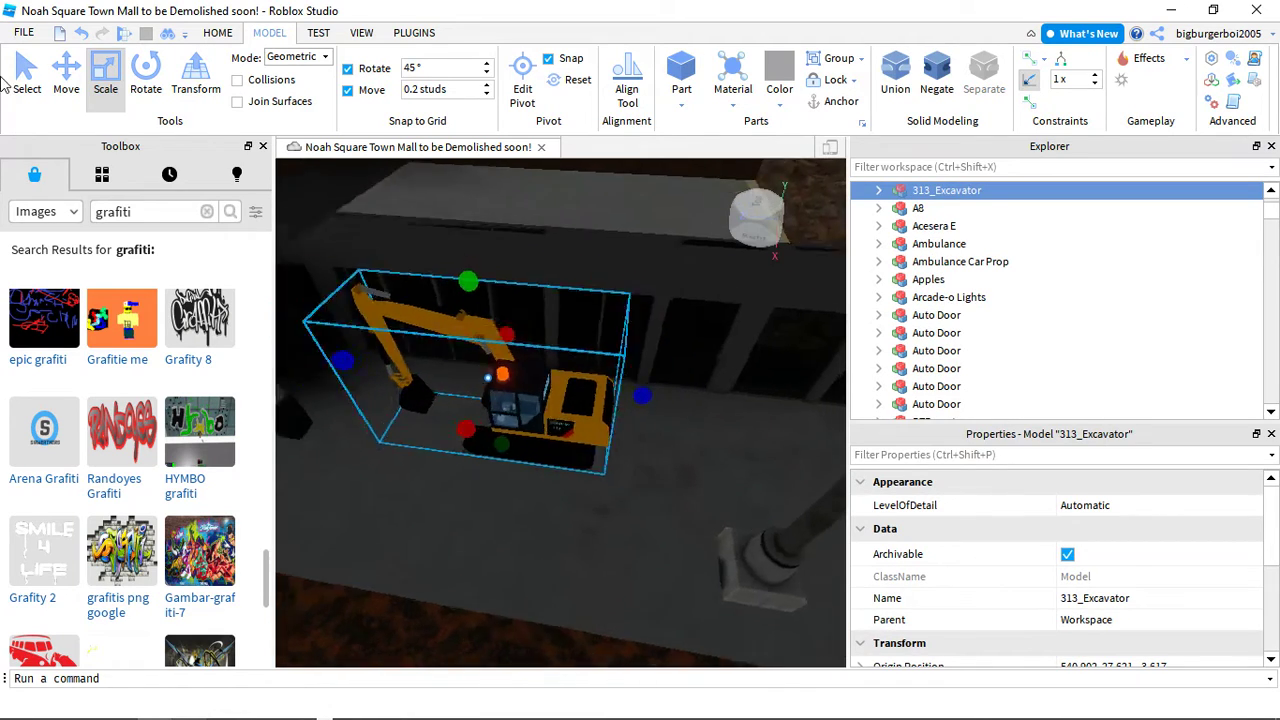
pyautogui.press('d')
pyautogui.press('s')
pyautogui.scroll(10, 437, 409)
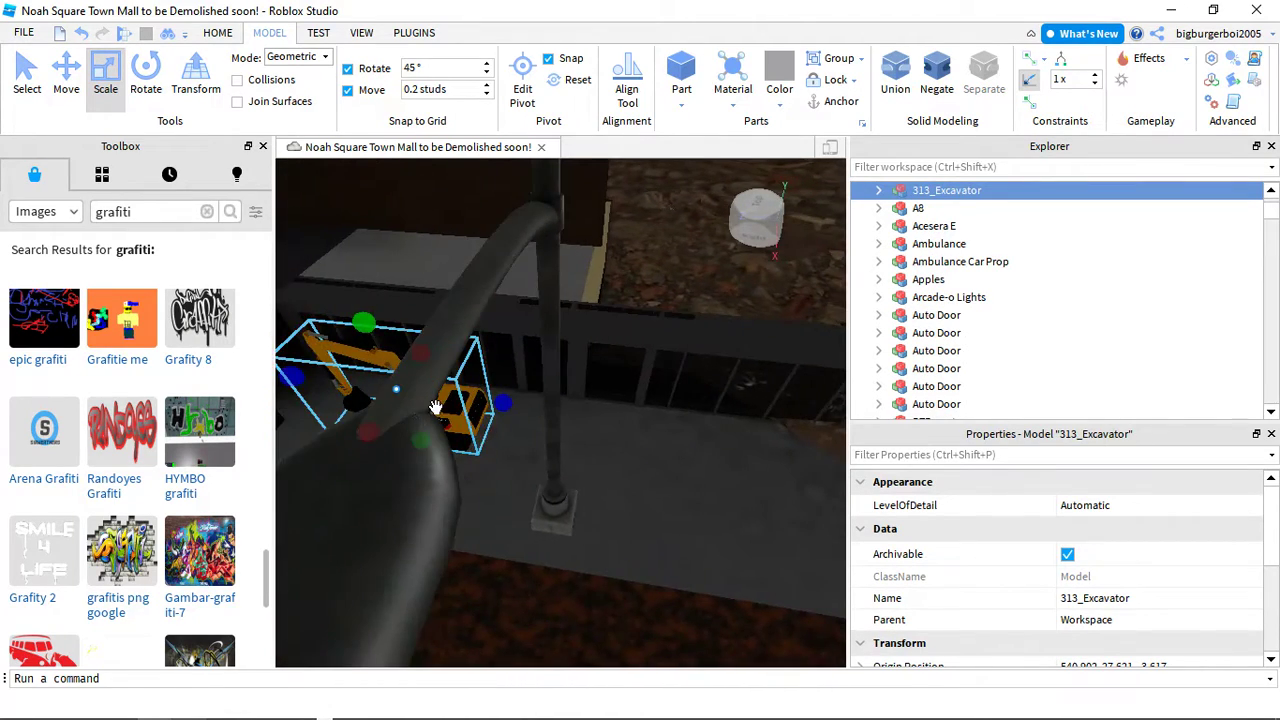
pyautogui.scroll(-5, 536, 423)
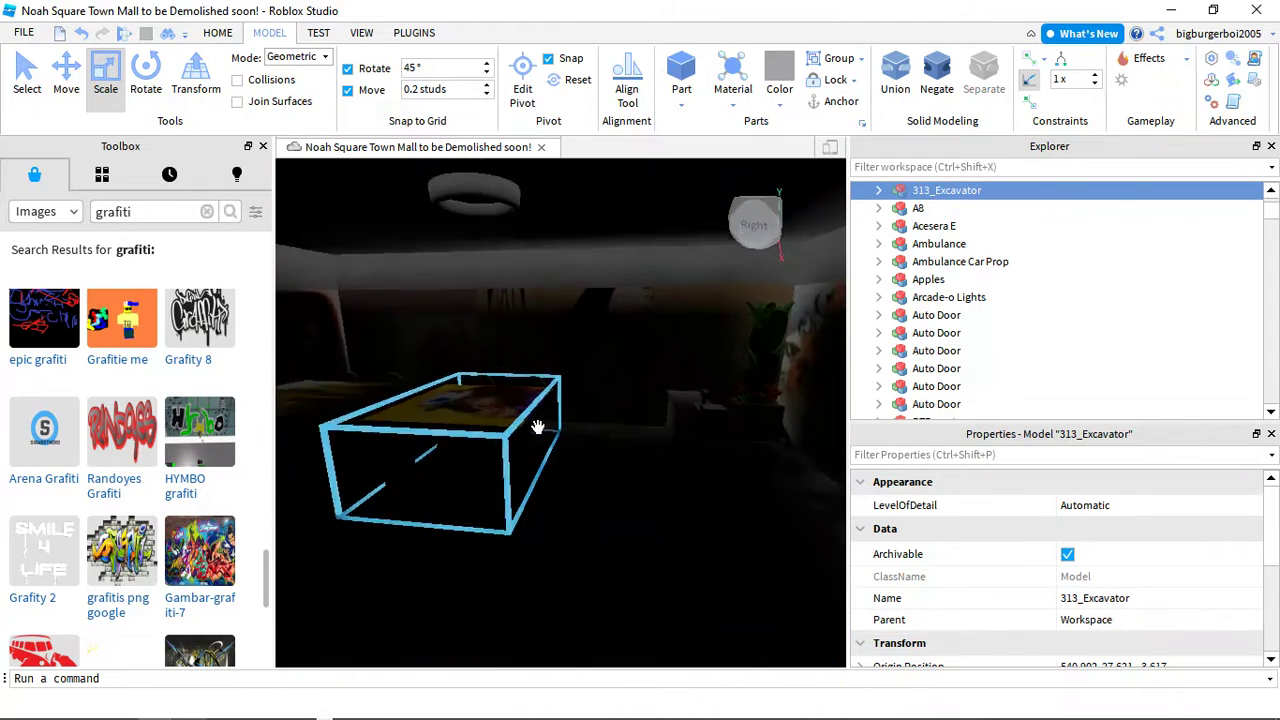
pyautogui.scroll(8, 537, 423)
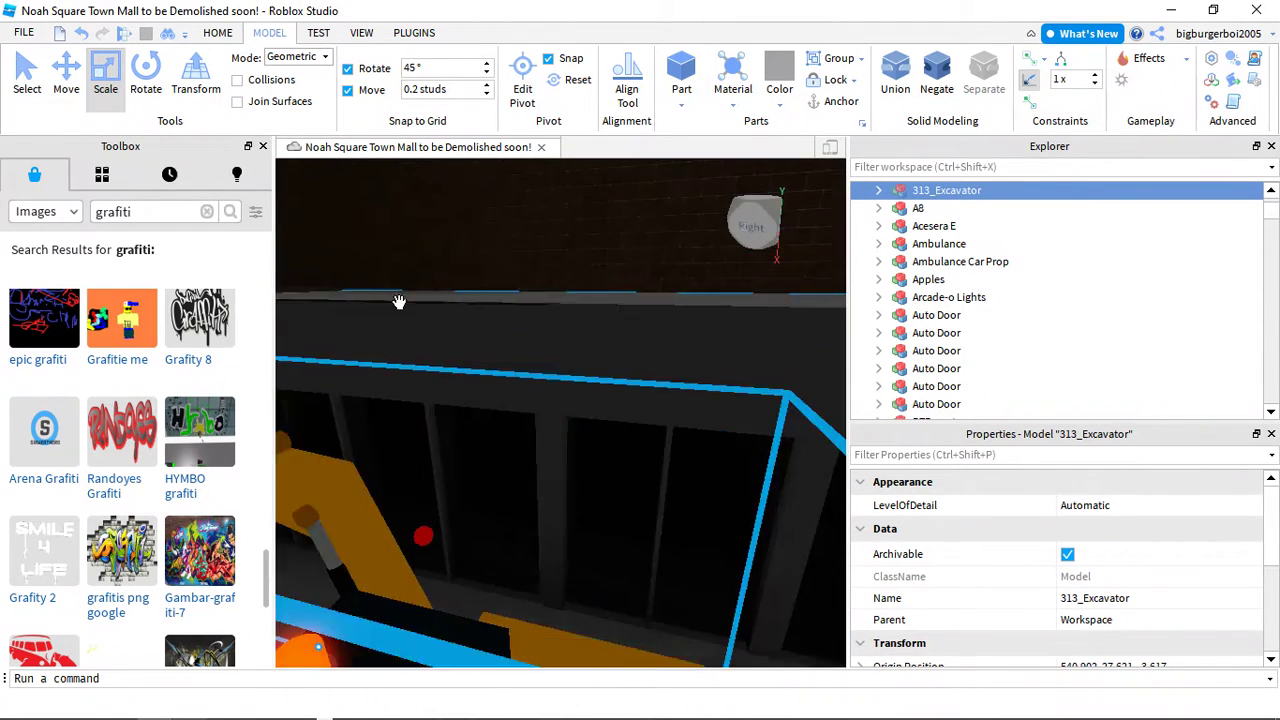
pyautogui.scroll(-10, 399, 302)
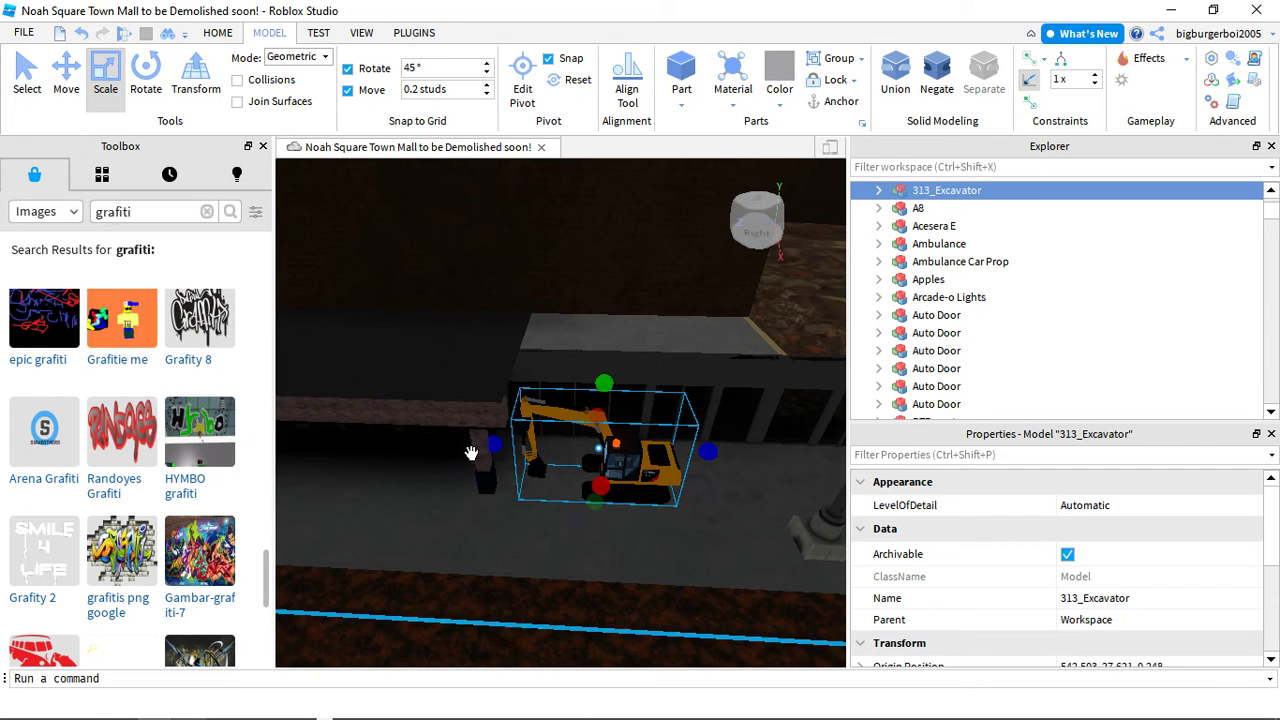
# Delete the brick pillar in front of the excavator's bucket and shorten the front brick beam to the last pillar
pyautogui.press('Delete')
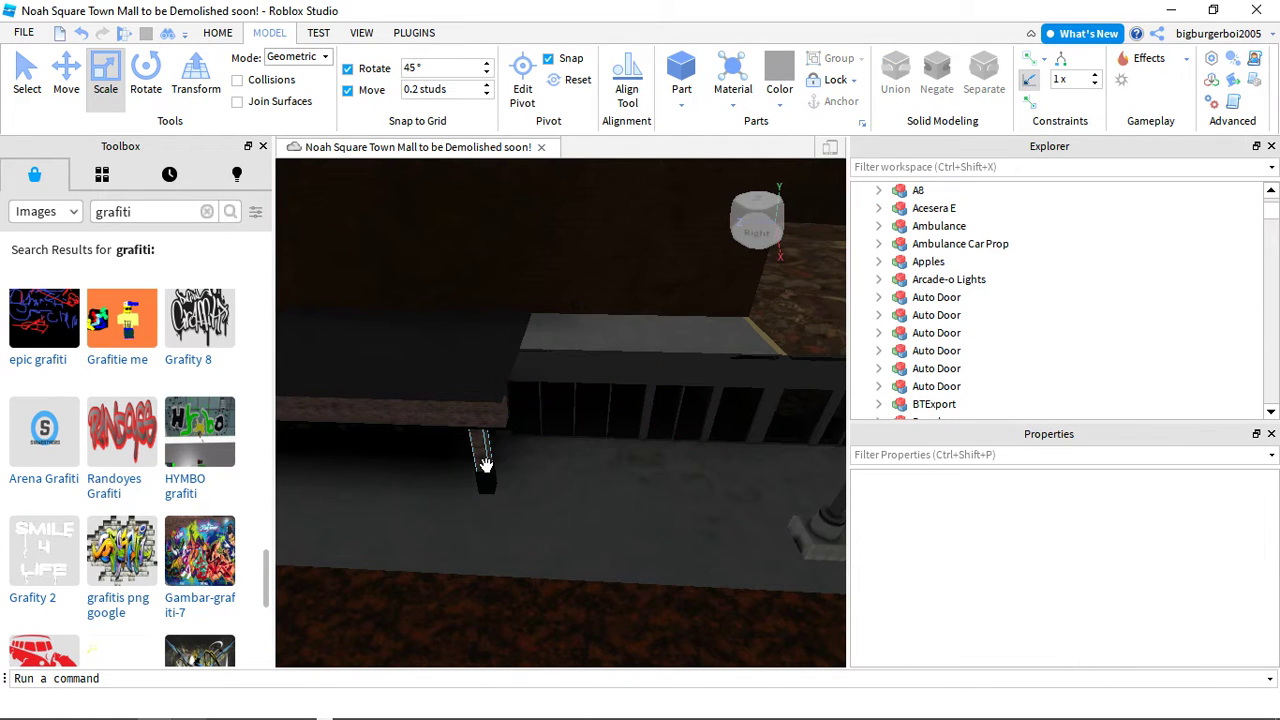
pyautogui.hotkey('ctrl', 'z')
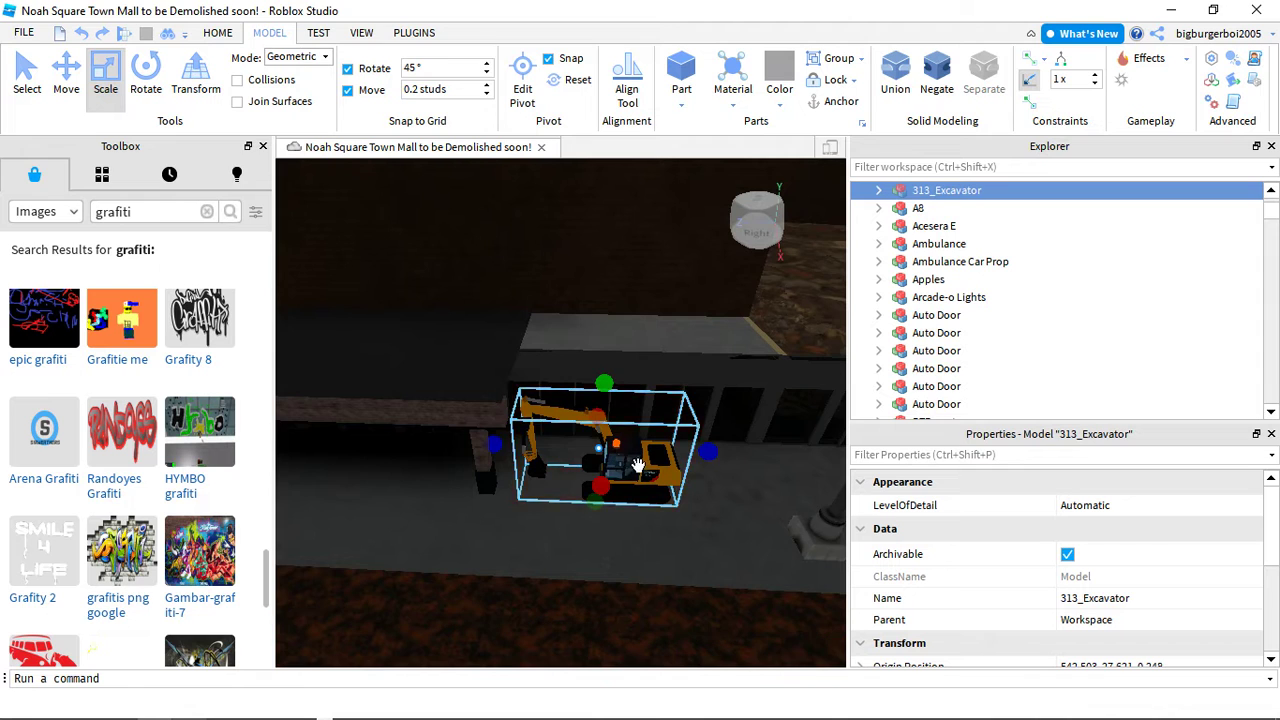
pyautogui.click(481, 463)
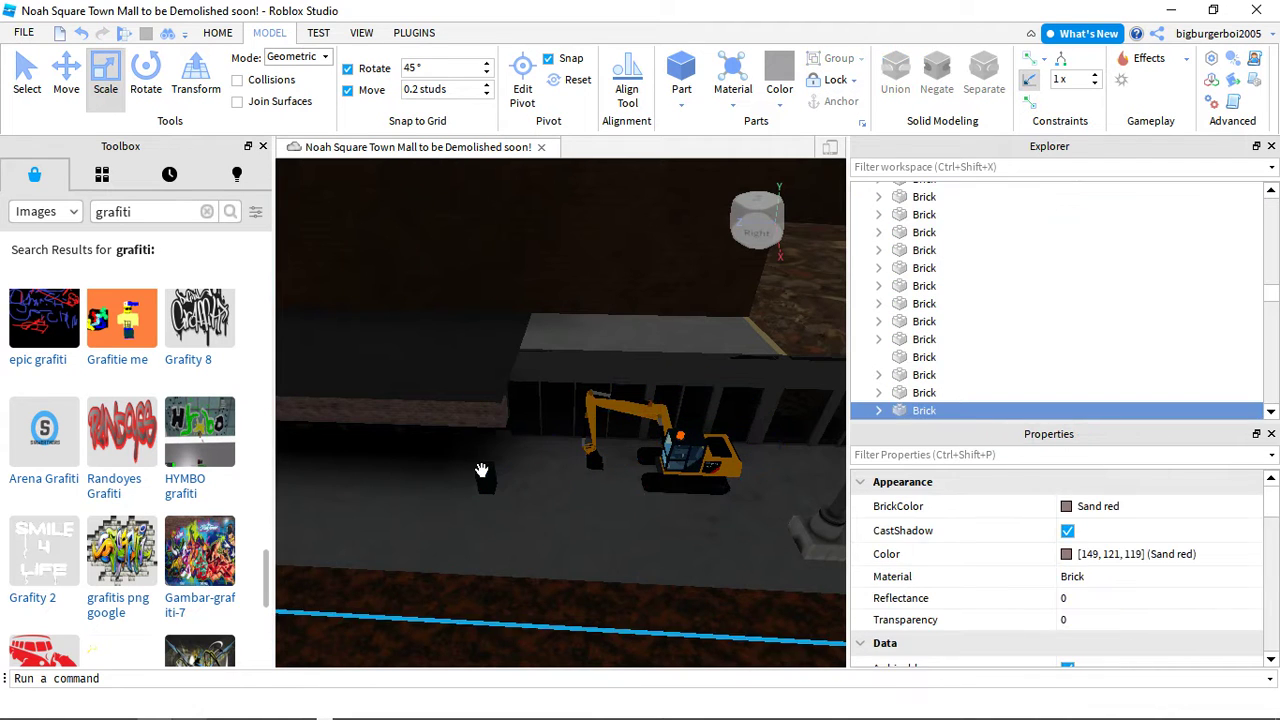
pyautogui.press('Delete')
pyautogui.moveTo(505, 420); pyautogui.dragTo(421, 423)
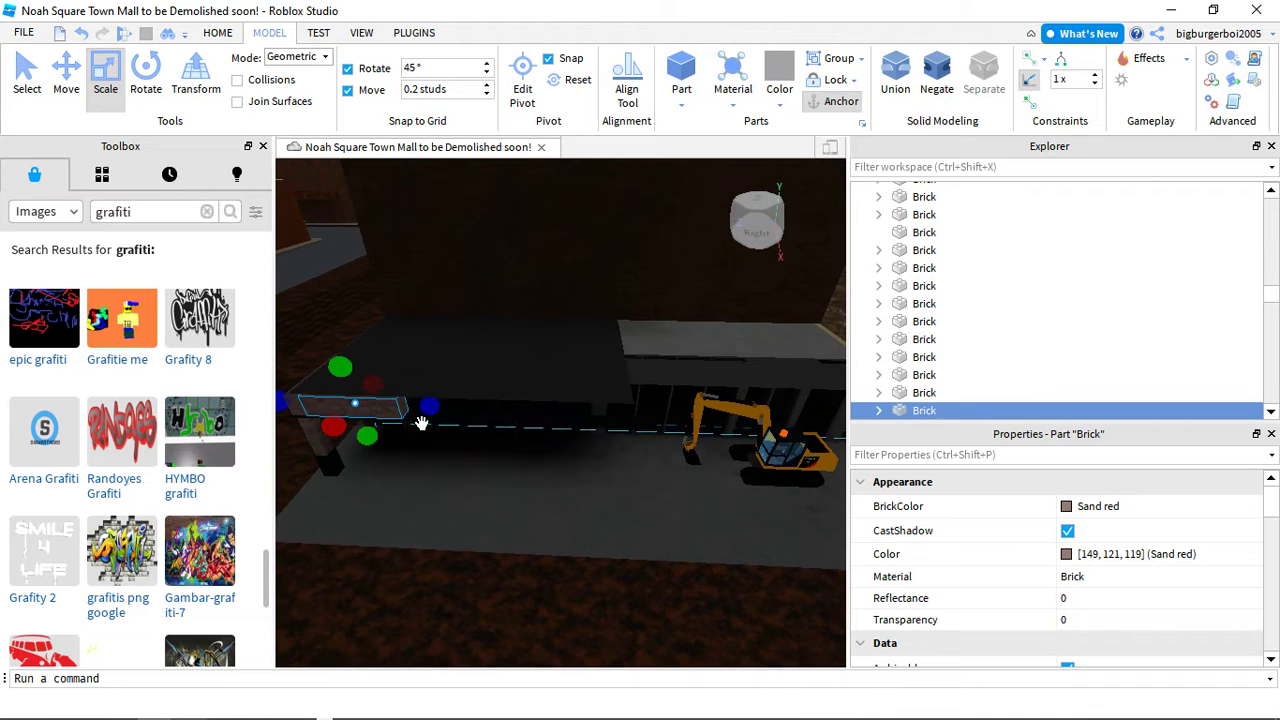
# Delete the dark roof slab and the long strip beneath it, and move the excavator near the last brick pillar
pyautogui.click(533, 360)
pyautogui.click(634, 389)
pyautogui.press('Delete')
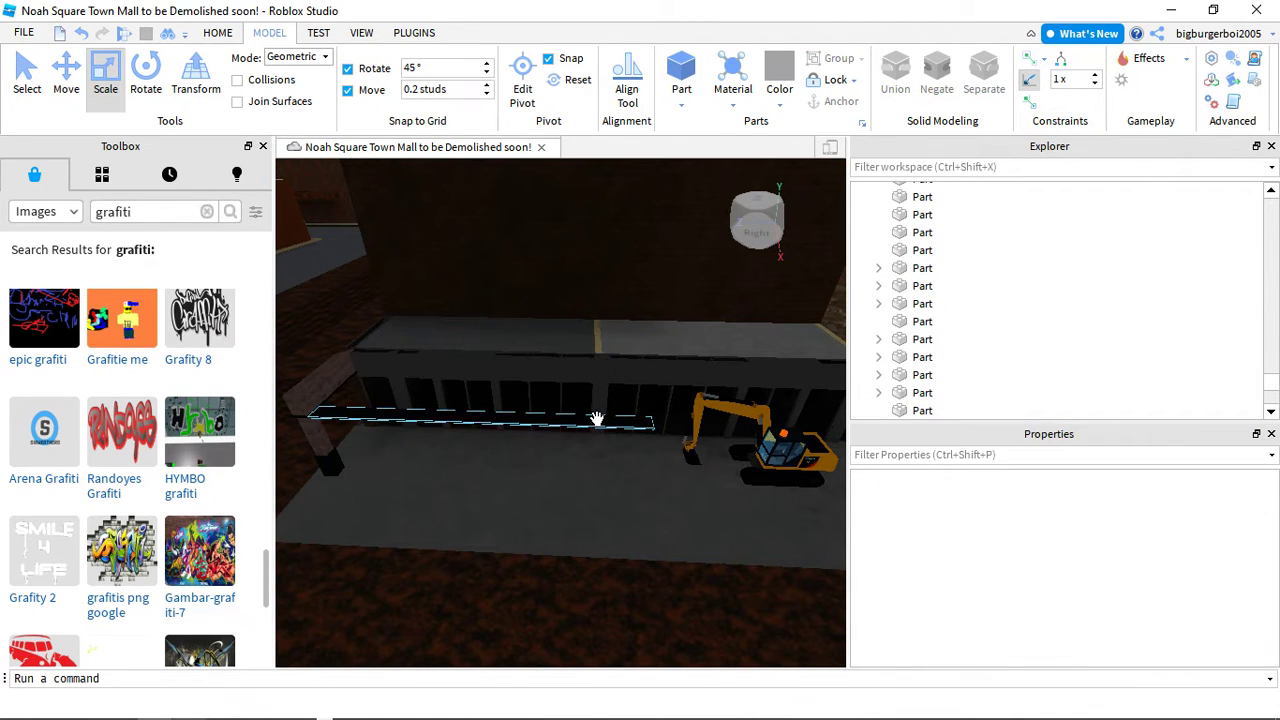
pyautogui.click(596, 418)
pyautogui.press('Delete')
pyautogui.moveTo(760, 445); pyautogui.dragTo(590, 500)
# Switch the asset library category to Models and search for "Rubble"
pyautogui.click(45, 211)
pyautogui.click(40, 232)
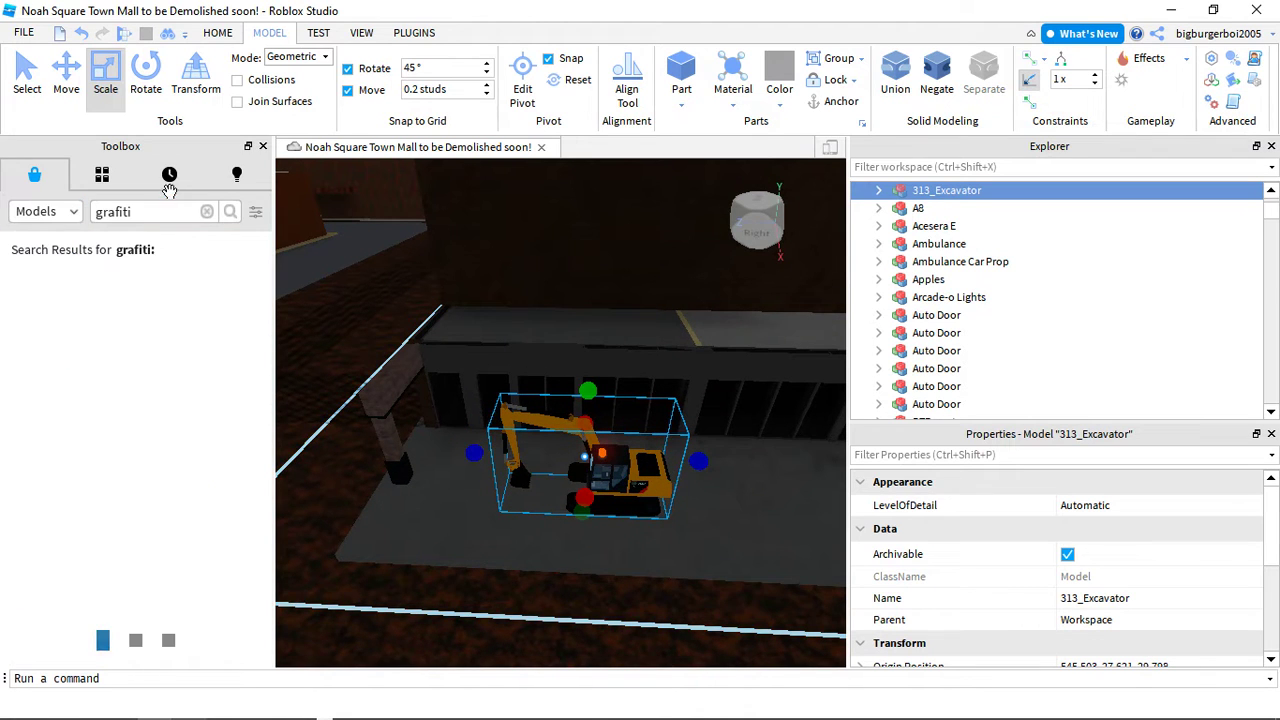
pyautogui.write('Rubble')
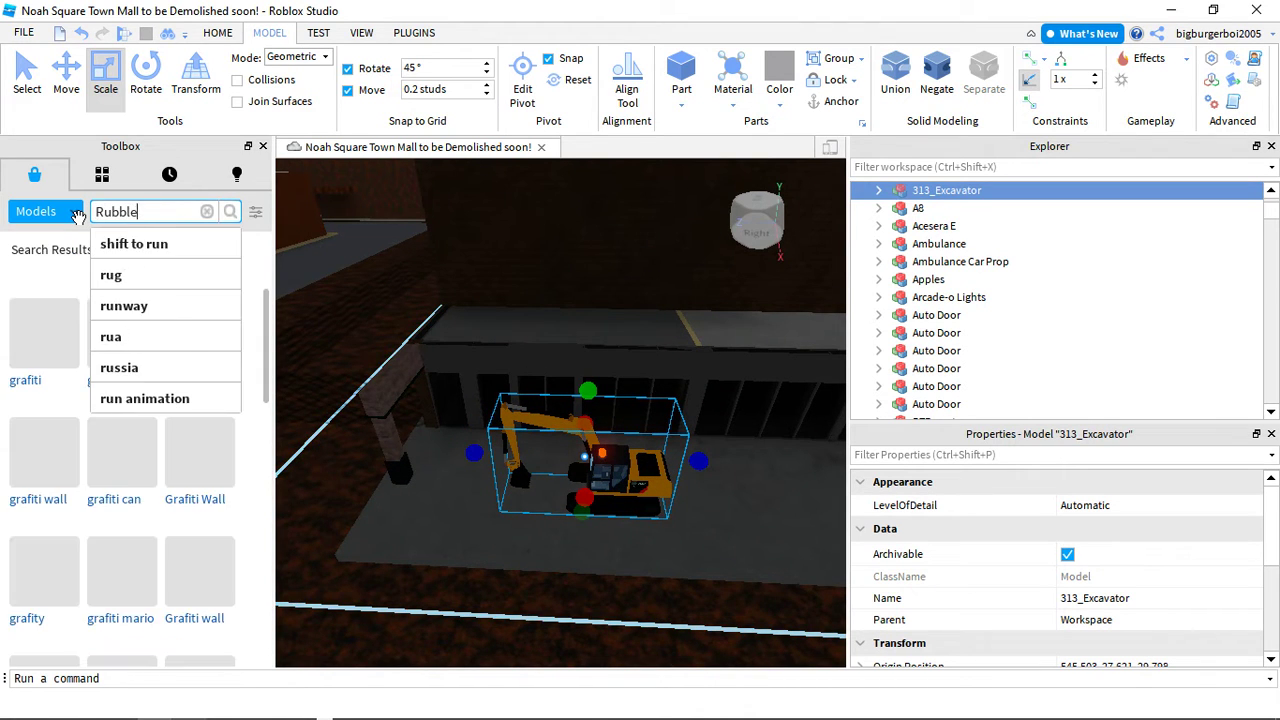
pyautogui.press('Return')
# Place the Rubble [PBR] model on the walkway behind the excavator and shift the excavator toward the last pillar
pyautogui.press('d')
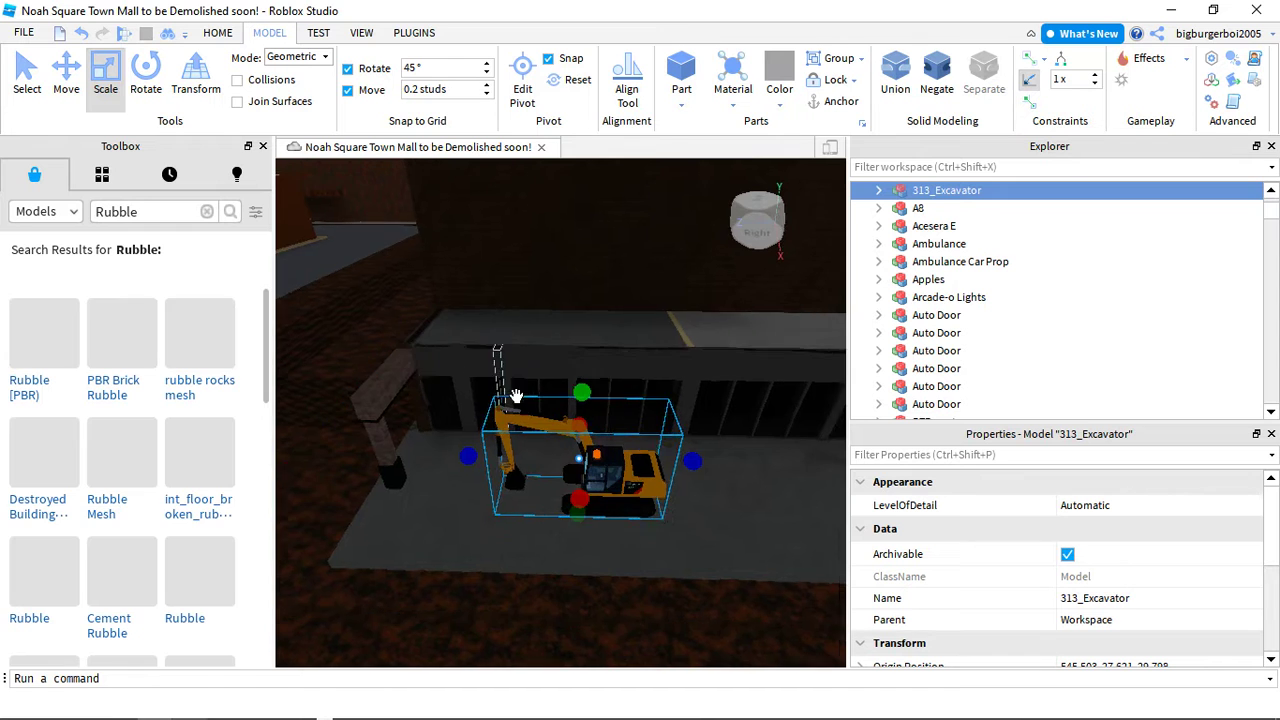
pyautogui.press('a')
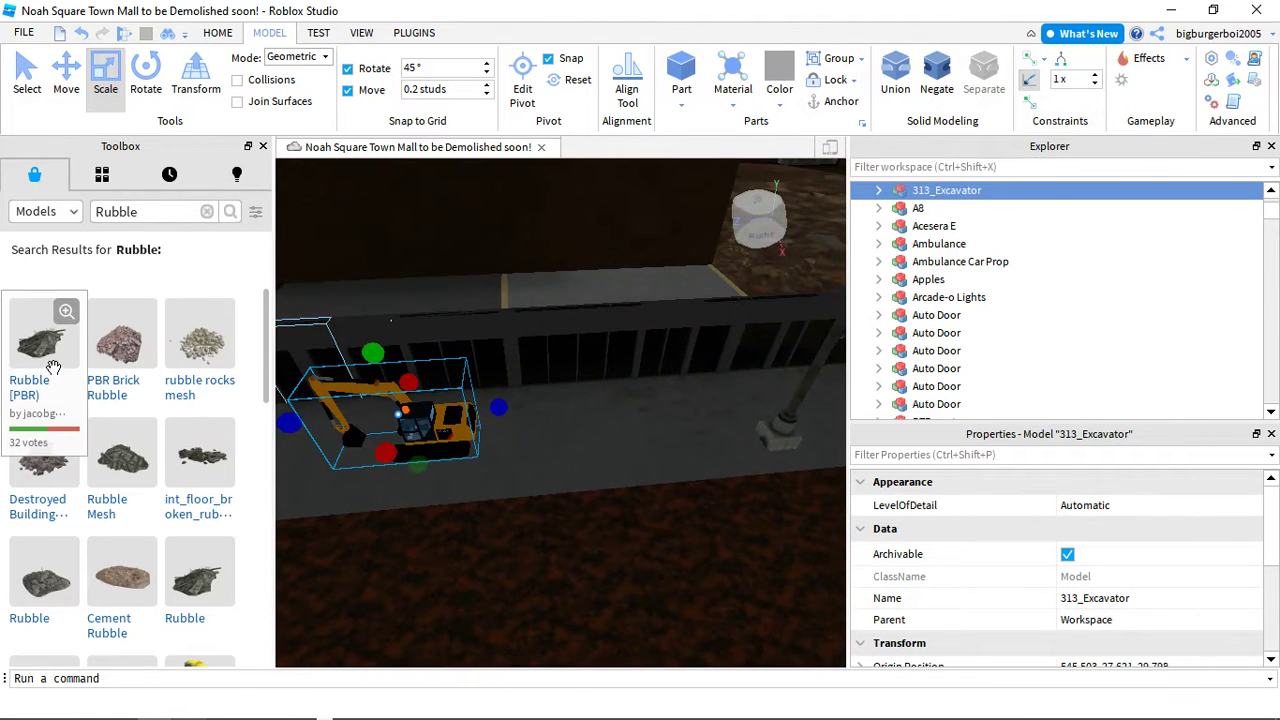
pyautogui.moveTo(511, 434); pyautogui.dragTo(426, 373)
pyautogui.hotkey('ctrl', 'z')
pyautogui.scroll(2, 426, 373)
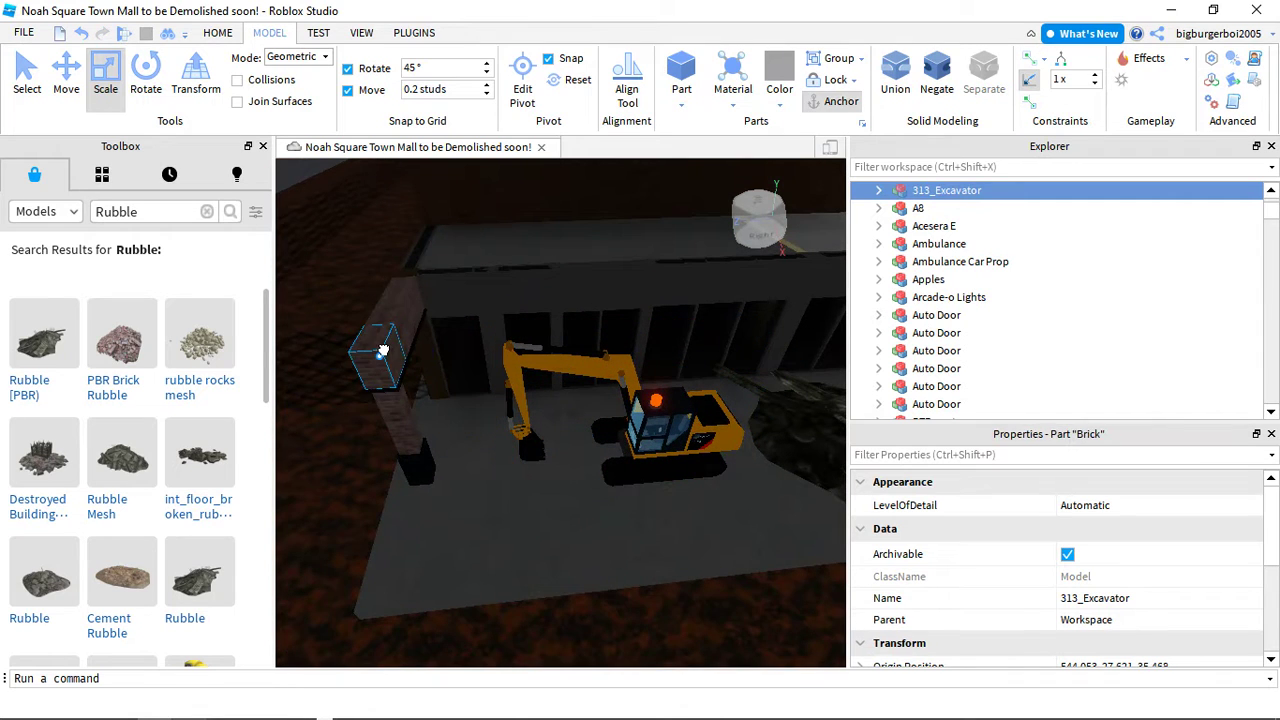
# Delete the last brick pillar with its black base, the remaining brick beam pieces and the trim strip
pyautogui.click(383, 350)
pyautogui.click(374, 366)
pyautogui.click(409, 363)
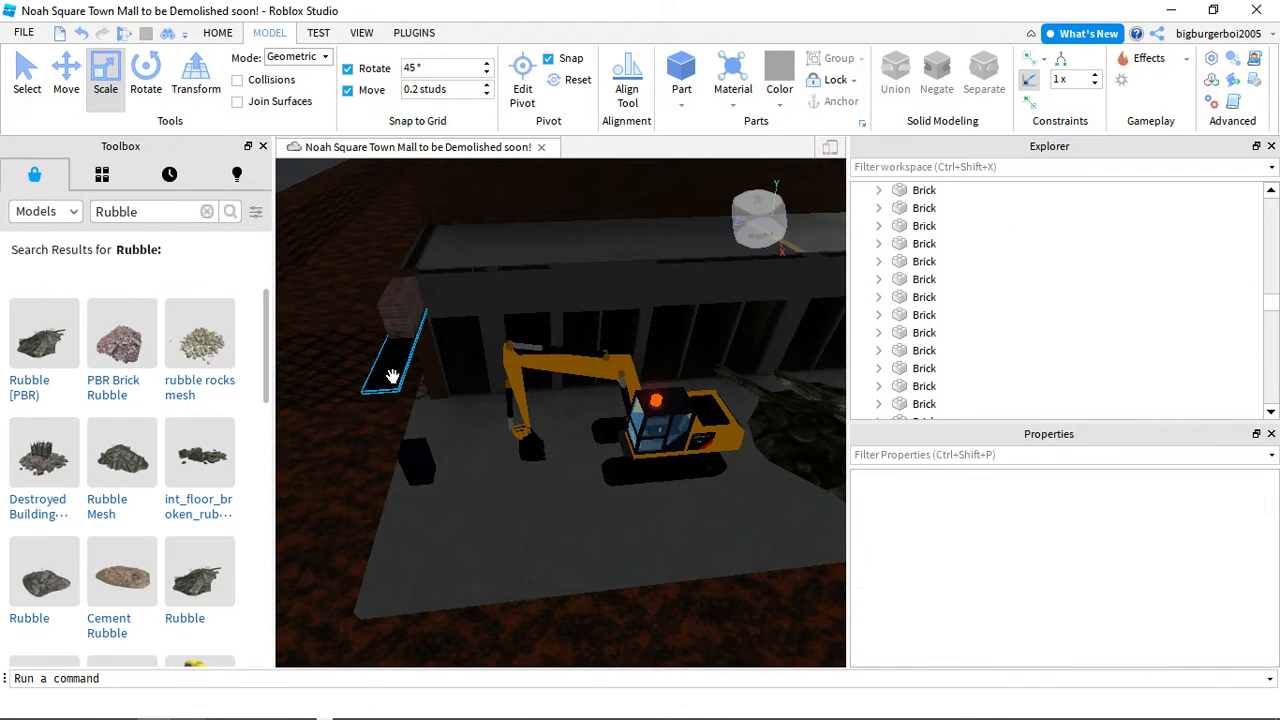
pyautogui.click(405, 330)
pyautogui.click(408, 300)
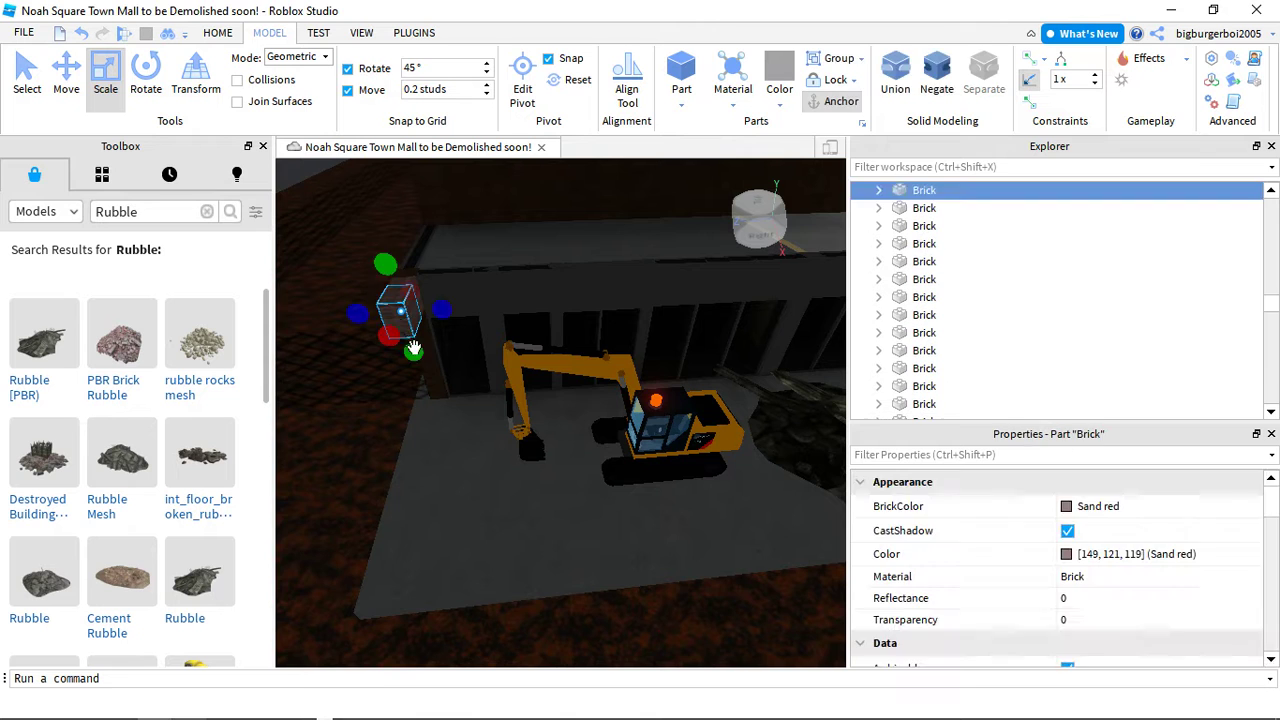
pyautogui.click(413, 305)
pyautogui.click(411, 305)
pyautogui.click(395, 360)
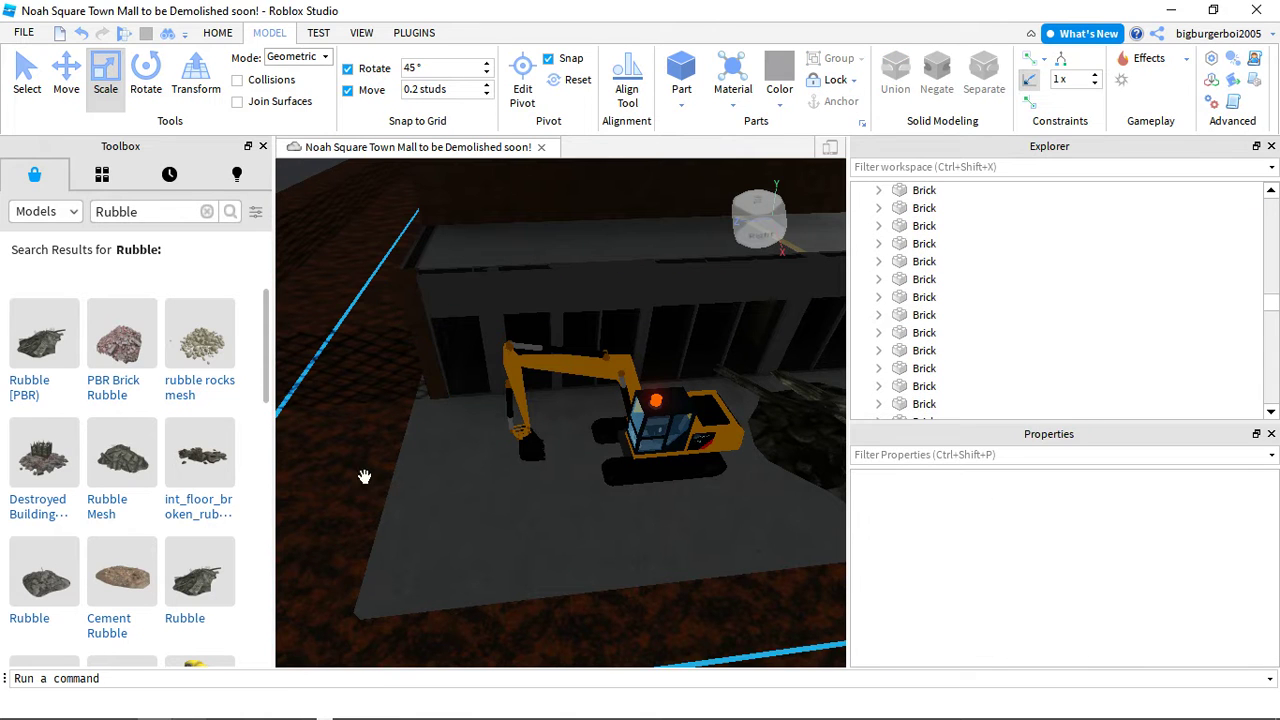
# Insert the Cement Rubble model on the ground around the excavator, where the brick canopy stood
pyautogui.moveTo(280, 533); pyautogui.dragTo(549, 551)
pyautogui.scroll(-3, 490, 416)
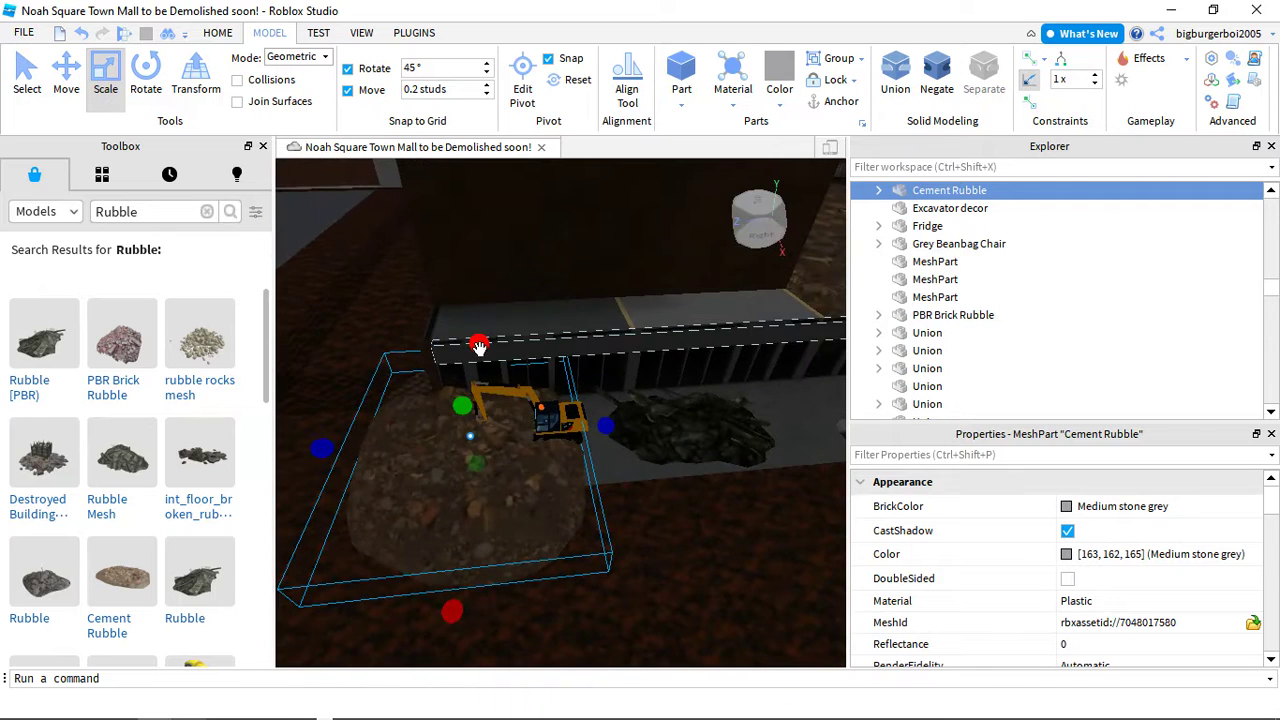
# Scale the Cement Rubble mesh down in depth and stretch it lengthwise along the mall's storefront
pyautogui.moveTo(479, 346); pyautogui.dragTo(451, 521)
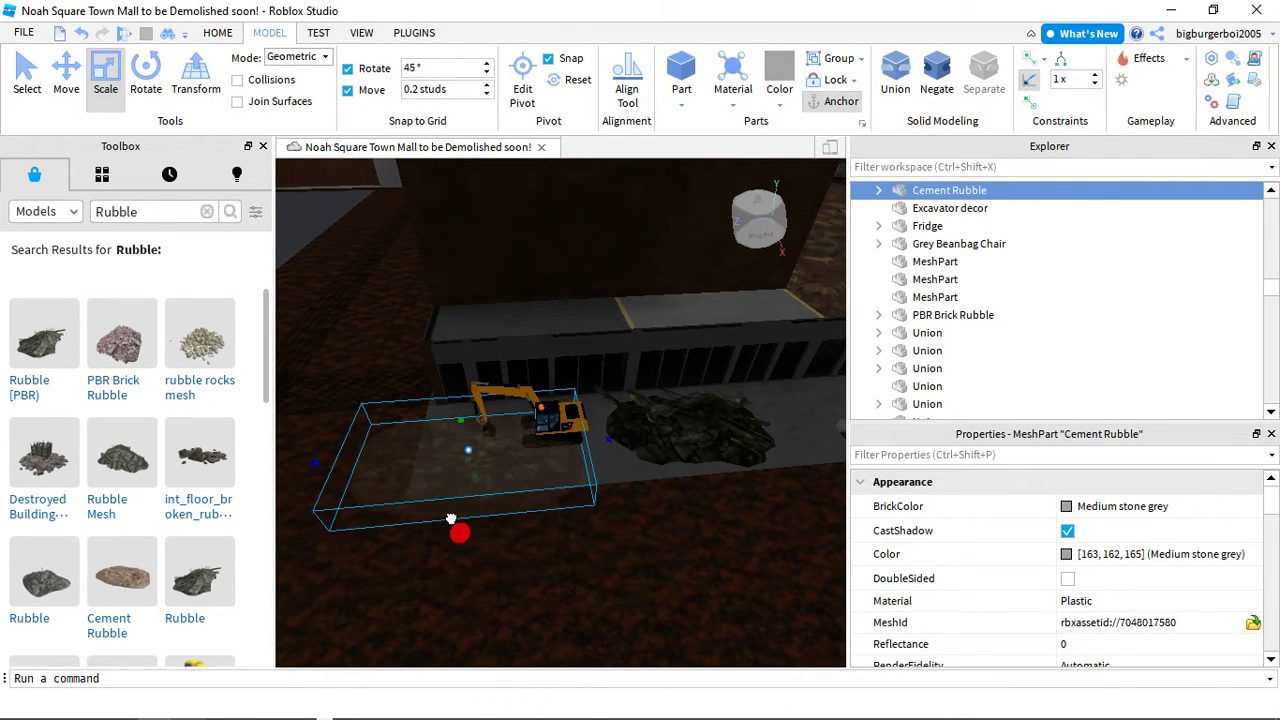
pyautogui.moveTo(603, 432); pyautogui.dragTo(806, 402)
pyautogui.scroll(8, 624, 506)
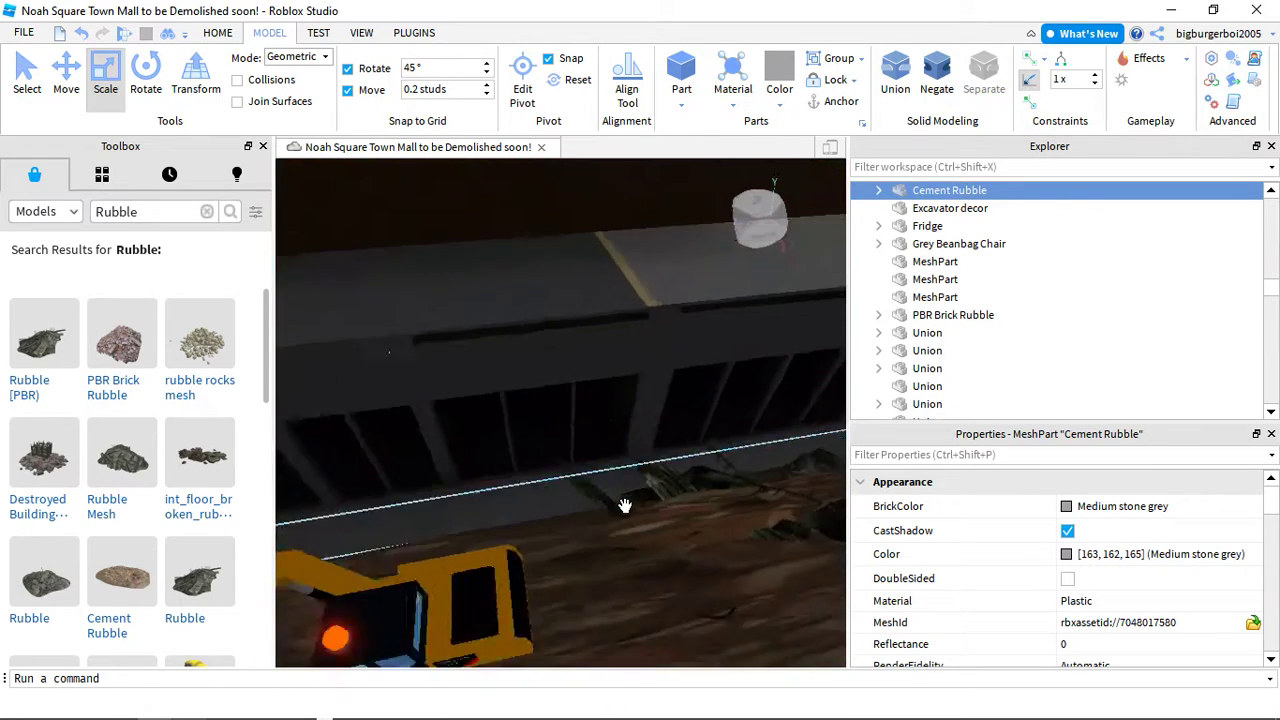
pyautogui.scroll(-5, 624, 506)
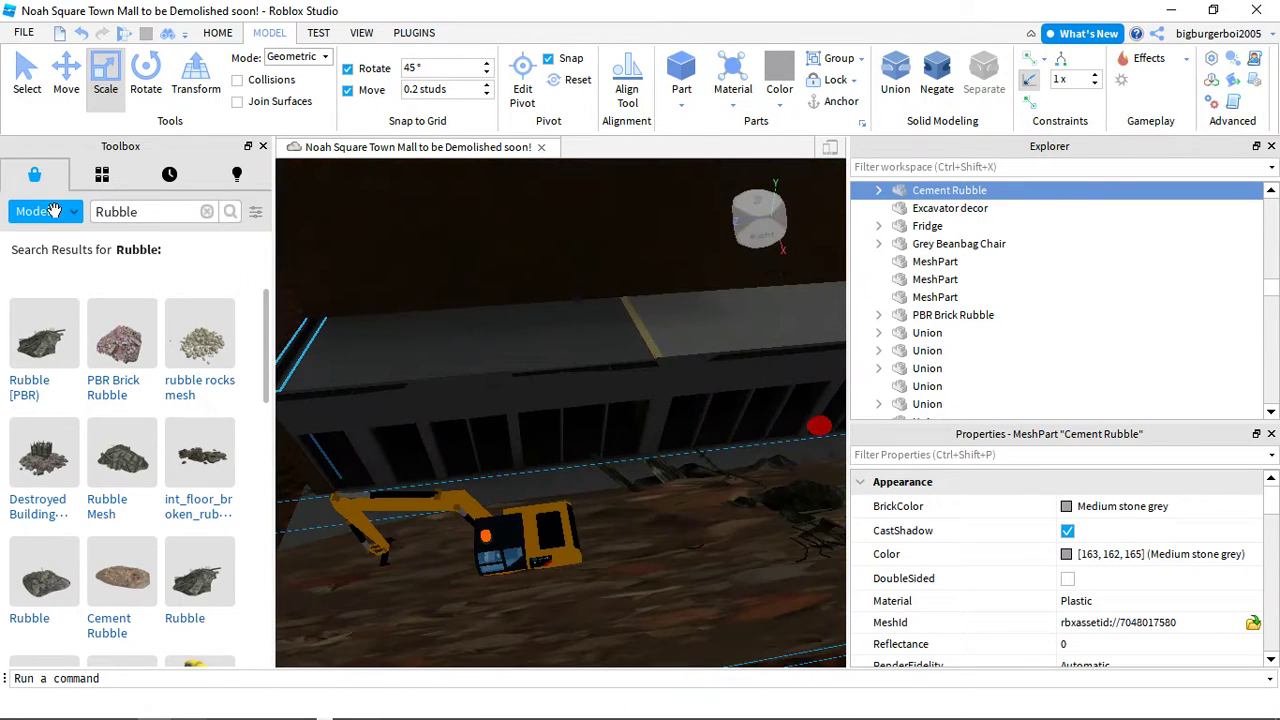
# Switch the asset library category to Images and search for "broken glass"
pyautogui.click(39, 304)
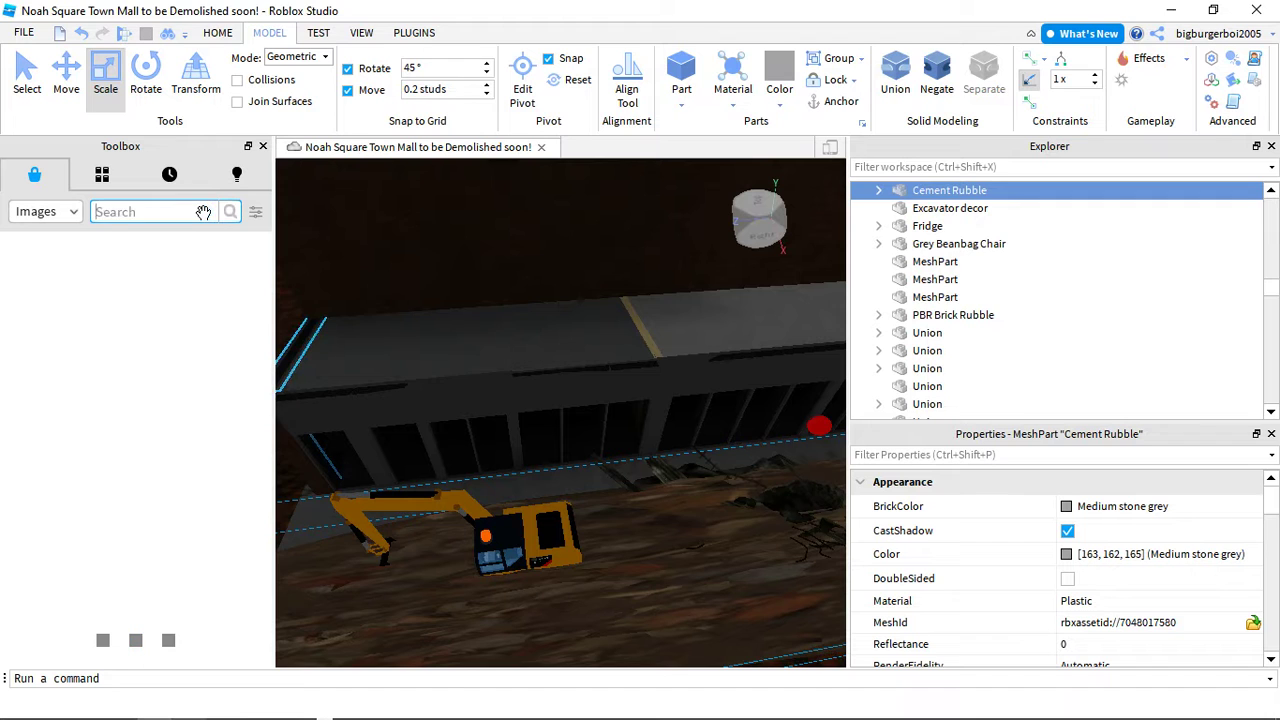
pyautogui.click(203, 212)
pyautogui.write('broken glass')
pyautogui.press('Return')
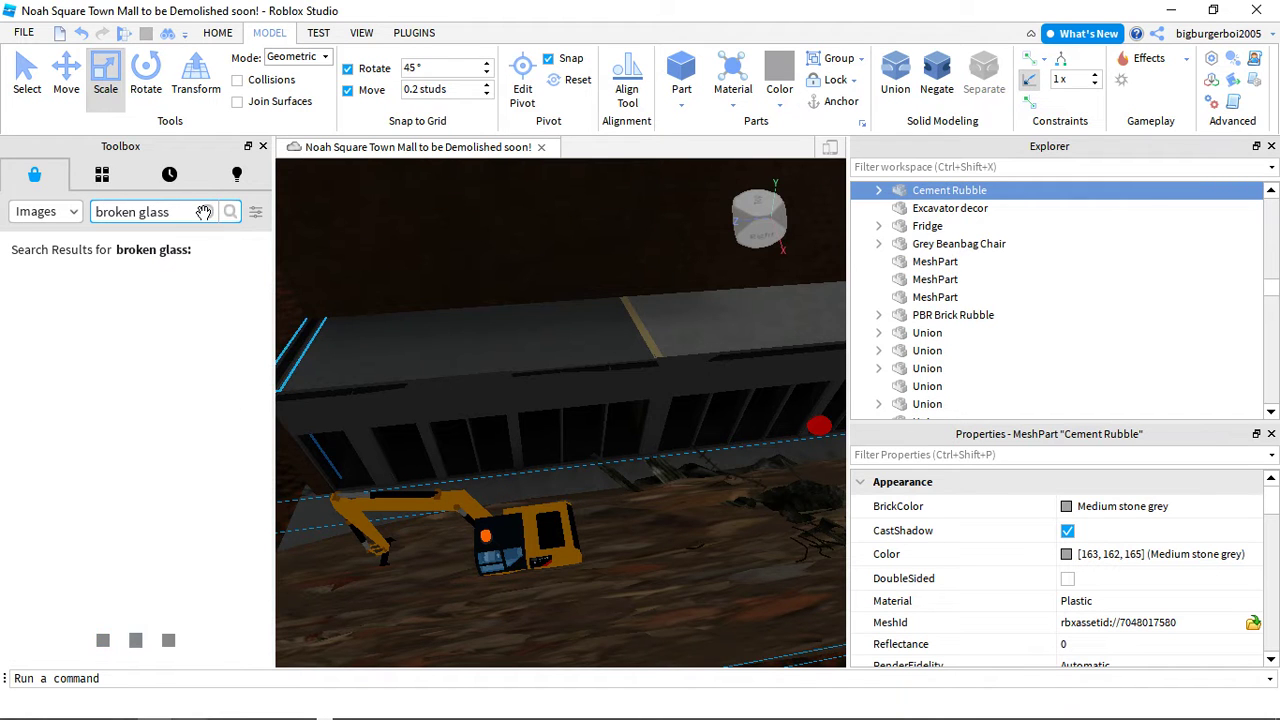
# Shift the excavator closer to the storefront and rotate it so its arm faces the glass front
pyautogui.moveTo(523, 537)
pyautogui.mouseDown()
pyautogui.moveTo(534, 509)
pyautogui.moveTo(526, 527)
pyautogui.mouseUp()
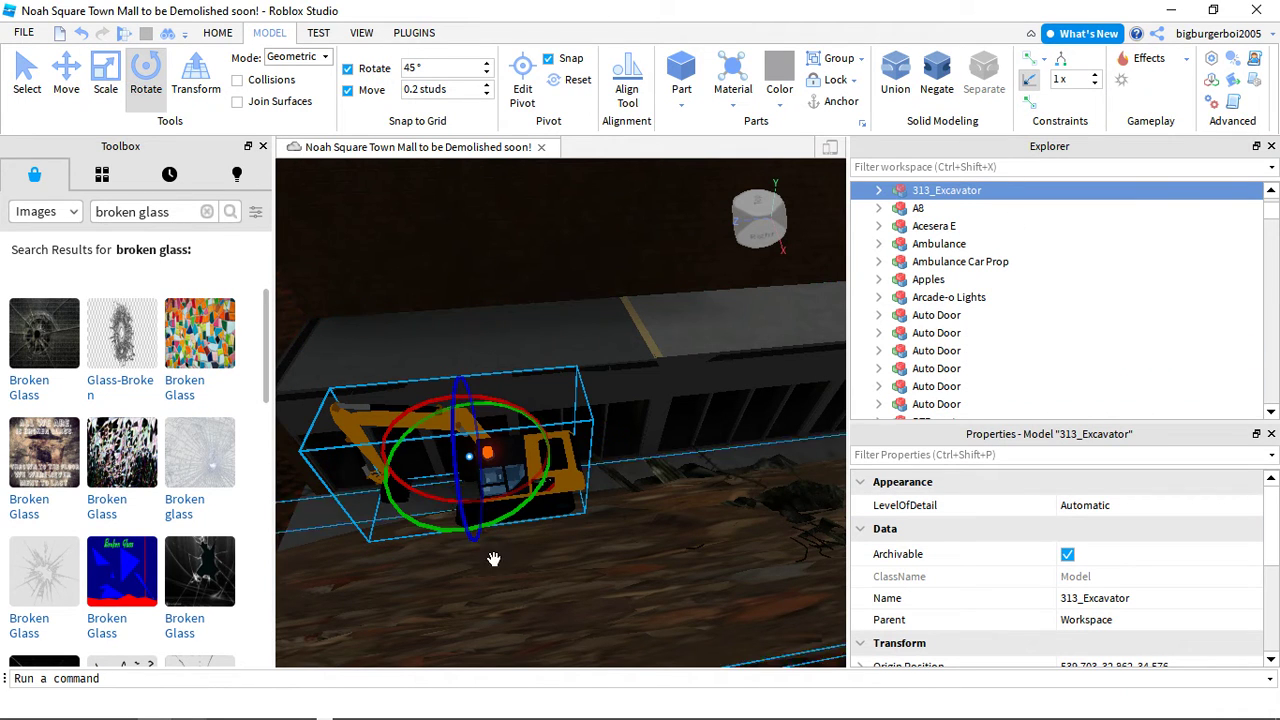
pyautogui.moveTo(488, 527); pyautogui.dragTo(399, 460)
pyautogui.moveTo(538, 440); pyautogui.dragTo(543, 457, button='right')
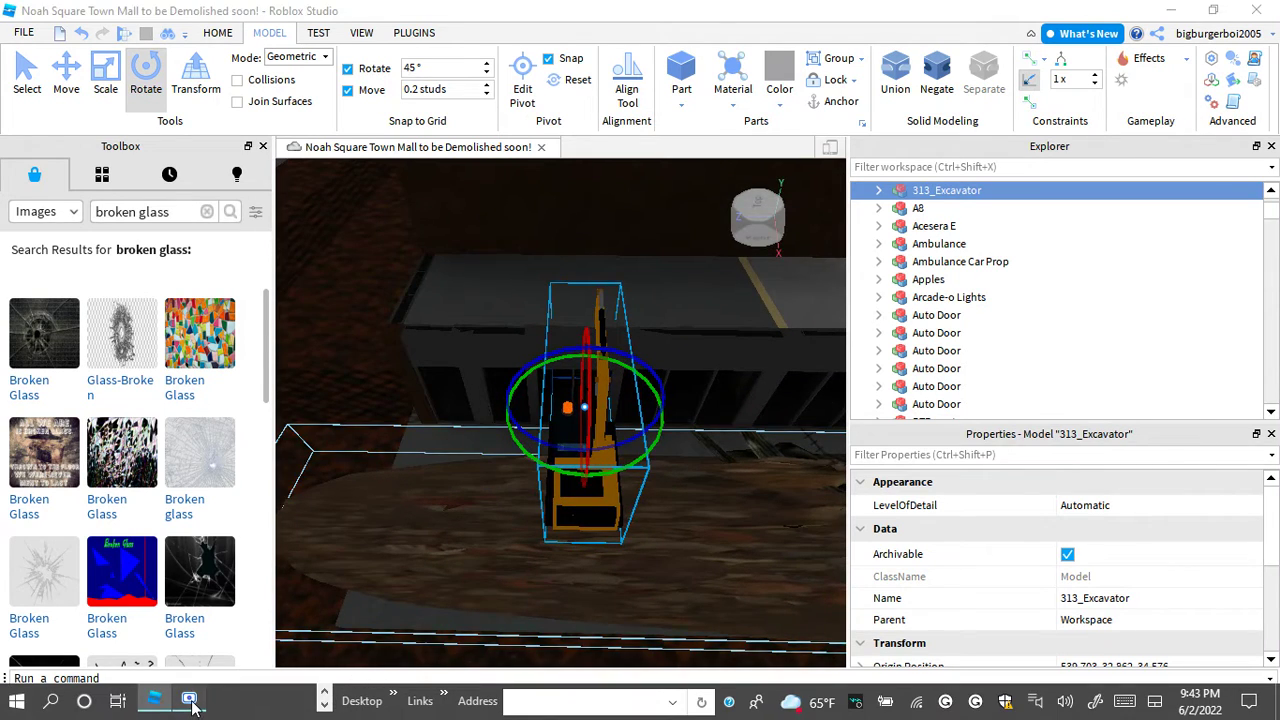
pyautogui.click(190, 701)
pyautogui.click(786, 646)
pyautogui.click(786, 646)
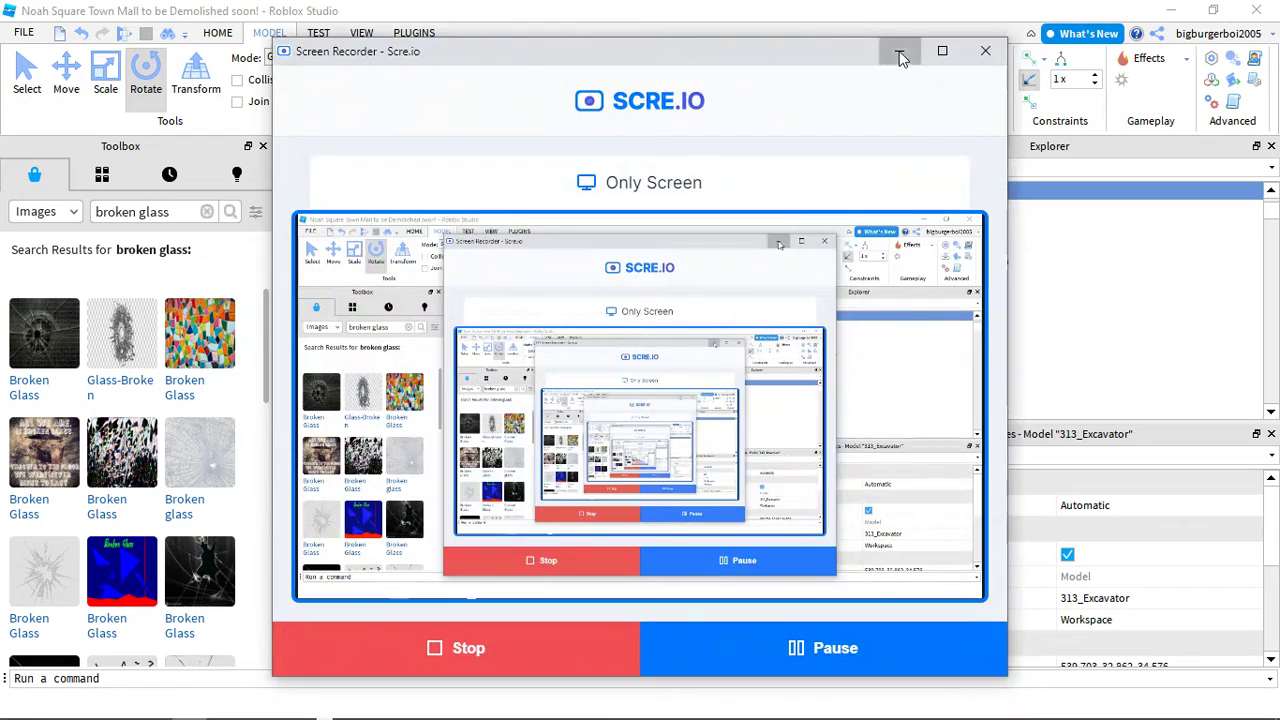
pyautogui.click(900, 57)
# Delete the roof slab and the grey fascia above the storefront in front of the excavator
pyautogui.moveTo(686, 337); pyautogui.dragTo(560, 295, button='right')
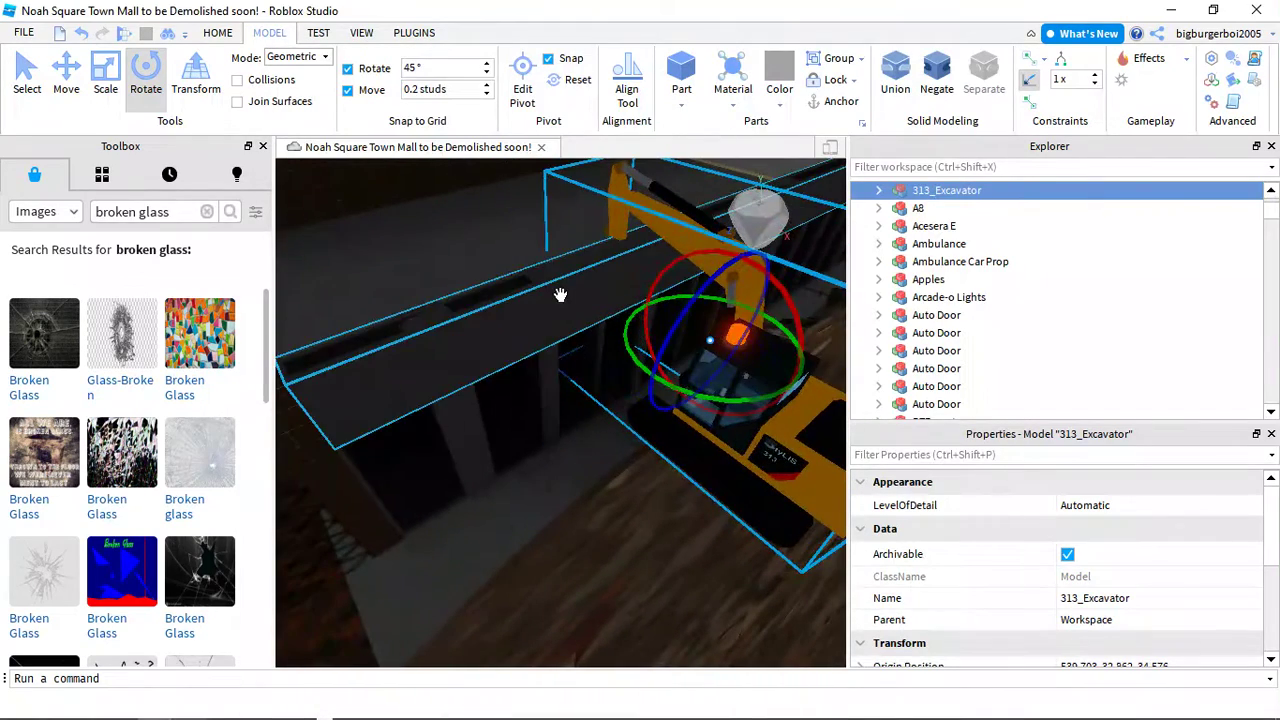
pyautogui.click(563, 291)
pyautogui.scroll(3, 551, 249)
pyautogui.click(560, 265)
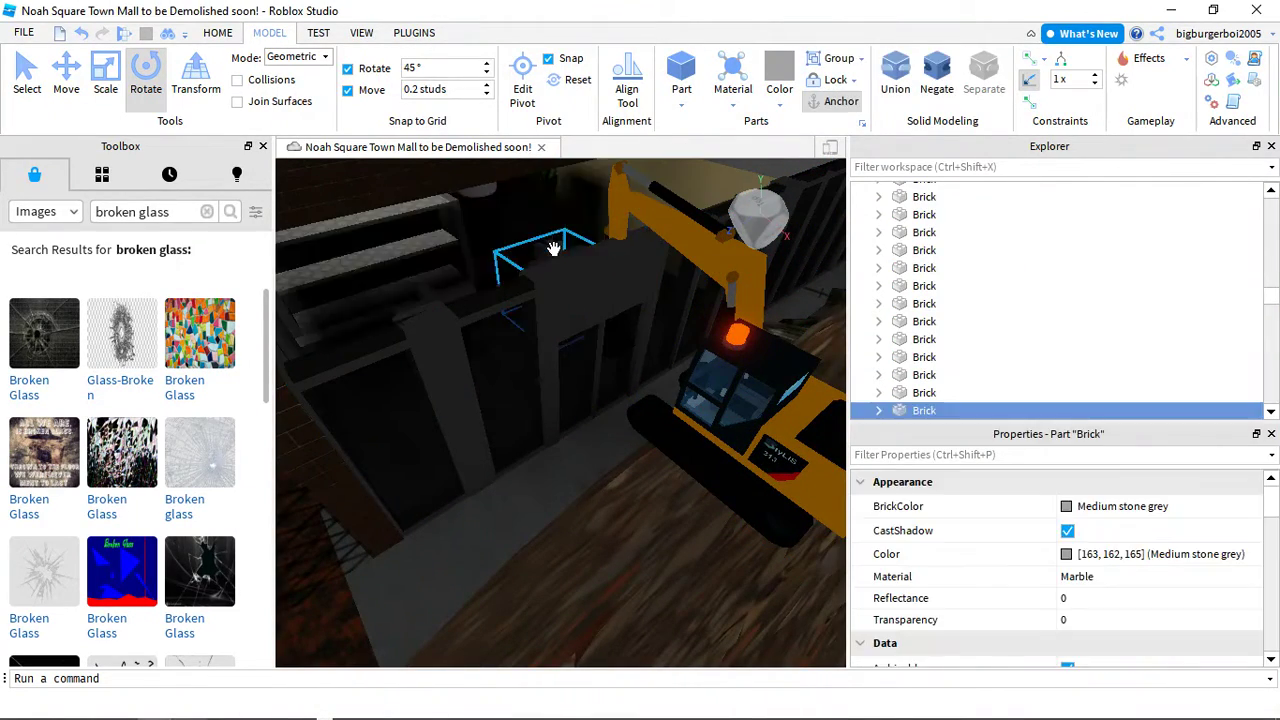
pyautogui.click(572, 285)
pyautogui.click(572, 337)
# Delete the dark grey crossbeam and the surrounding glass and frame pieces in the storefront beneath the excavator's arm
pyautogui.click(577, 332)
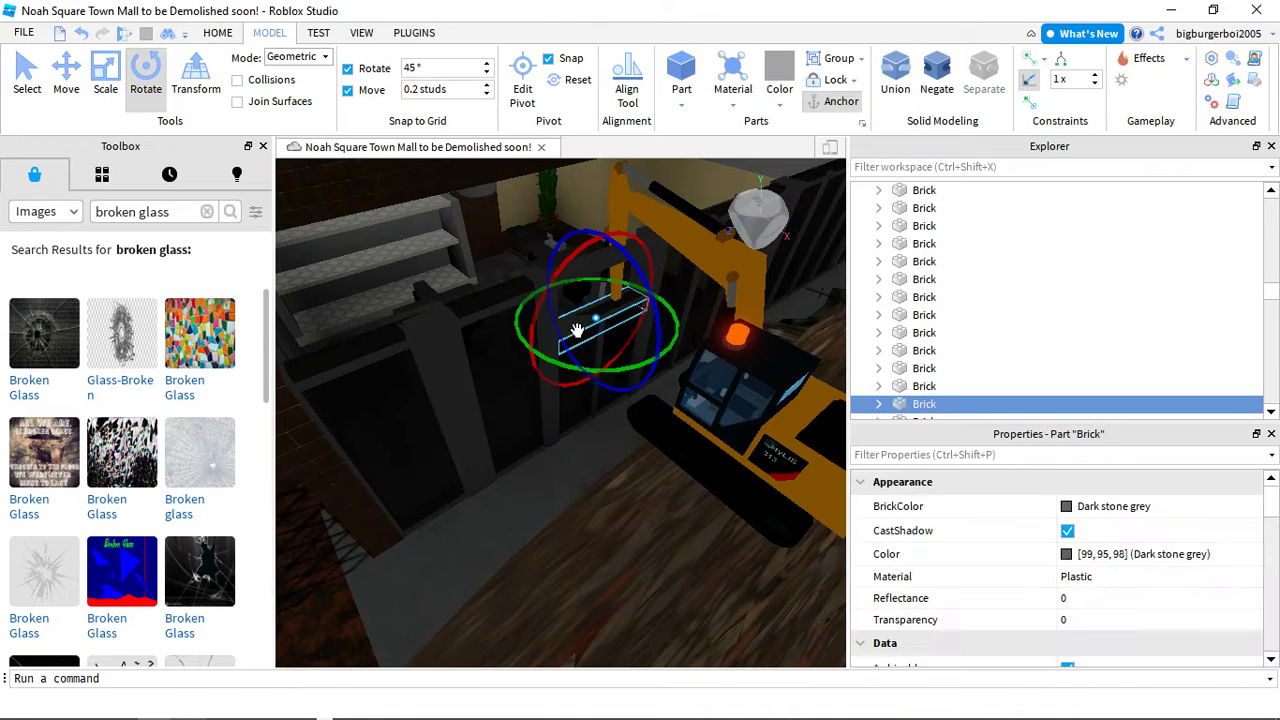
pyautogui.press('Delete')
pyautogui.click(586, 366)
pyautogui.press('Delete')
pyautogui.click(594, 365)
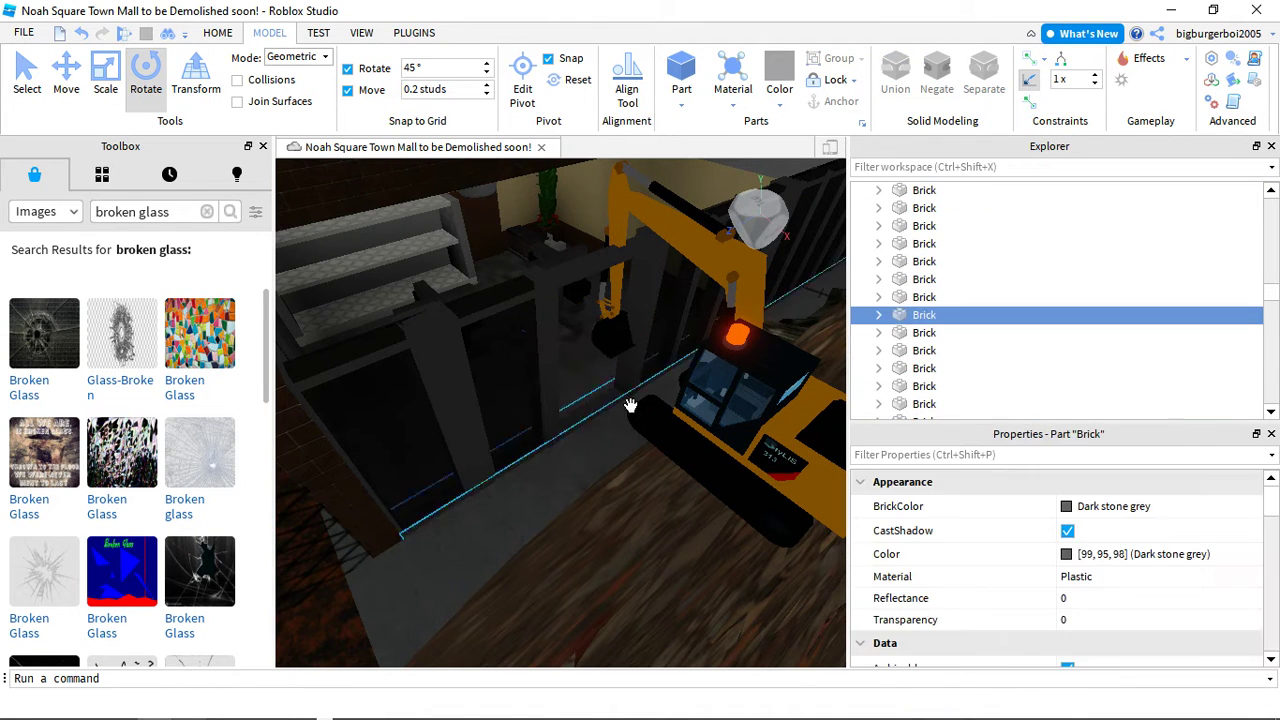
pyautogui.press('Delete')
pyautogui.click(586, 272)
pyautogui.press('Delete')
# Delete the dark furniture pieces standing on the floor inside the shop
pyautogui.moveTo(547, 351); pyautogui.dragTo(518, 349, button='right')
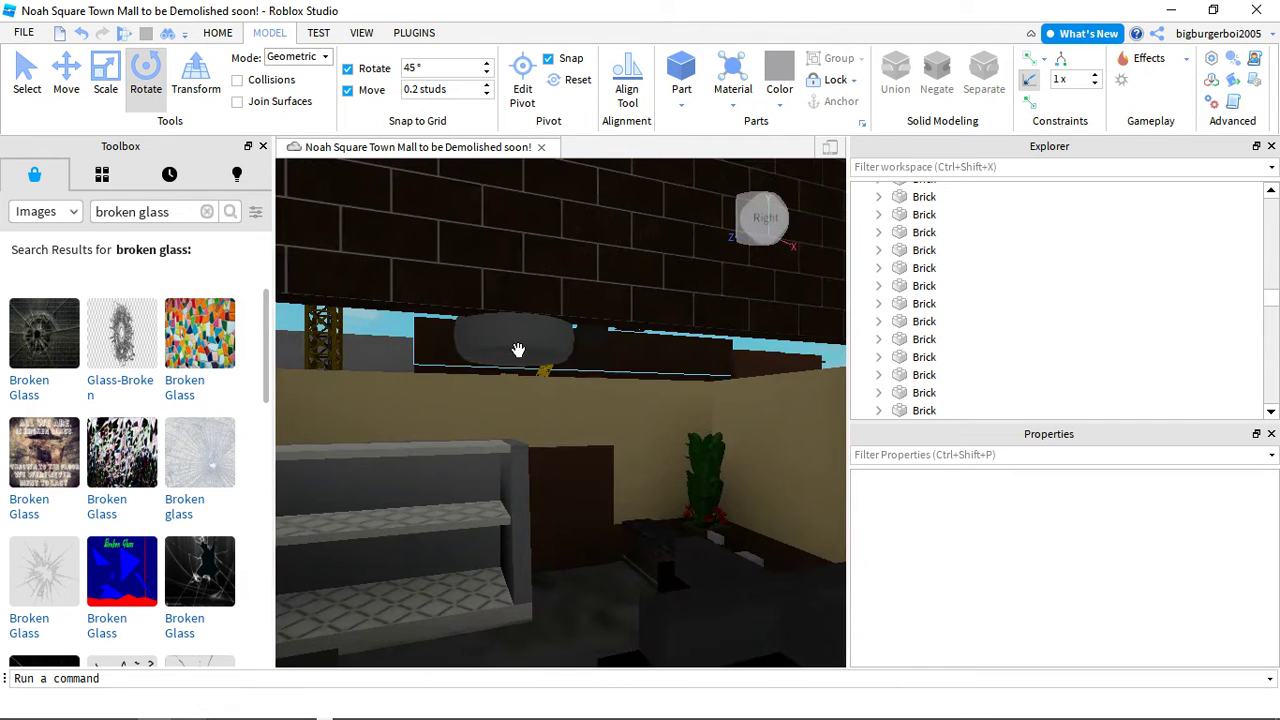
pyautogui.scroll(3, 565, 437)
pyautogui.click(580, 403)
pyautogui.click(423, 510)
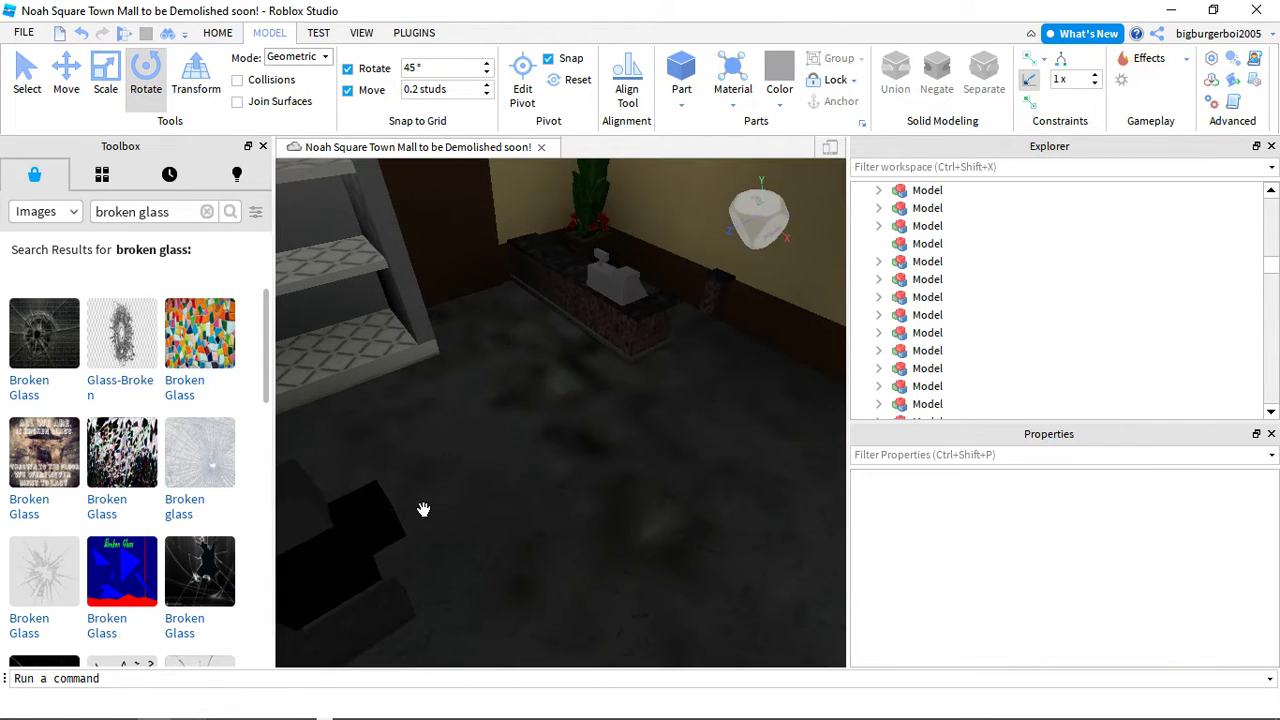
pyautogui.click(554, 429)
pyautogui.click(554, 429)
# Move the excavator forward into the opening in the storefront
pyautogui.moveTo(554, 429); pyautogui.dragTo(655, 636, button='right')
pyautogui.click(655, 636)
pyautogui.moveTo(640, 551); pyautogui.dragTo(673, 540, button='right')
pyautogui.scroll(3, 565, 515)
pyautogui.scroll(-3, 600, 540)
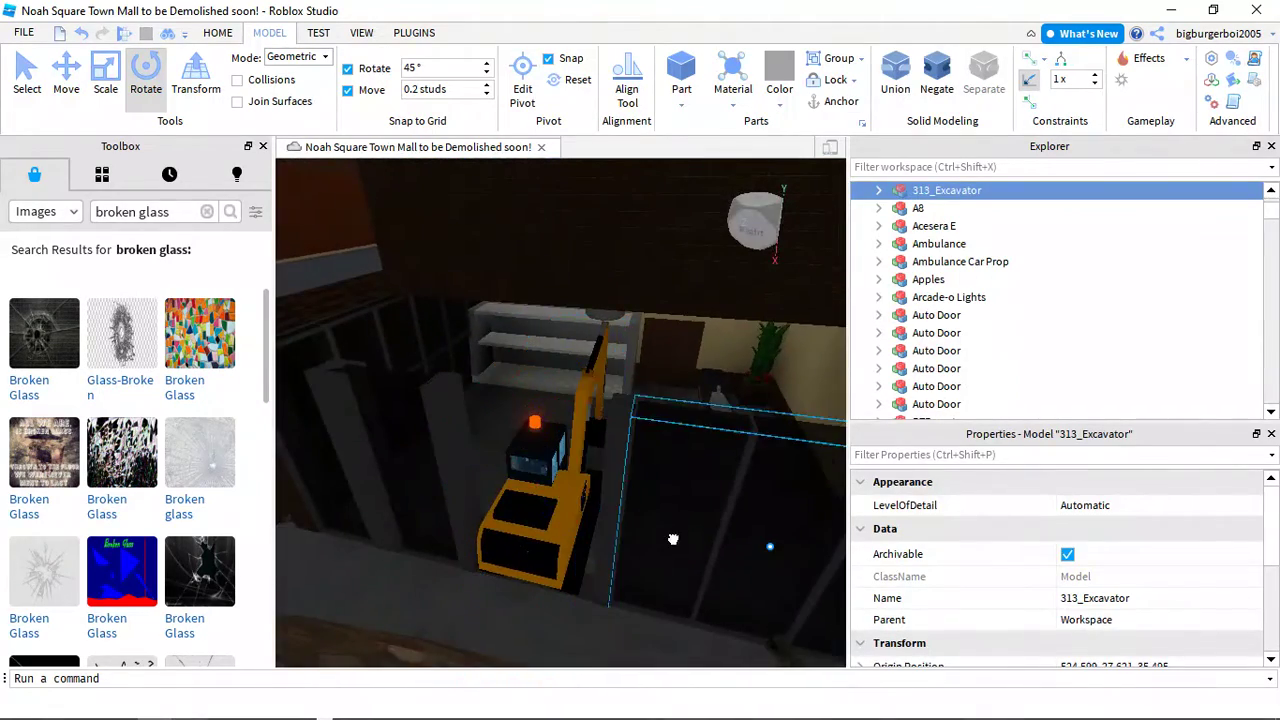
# Delete the glass panels and grey posts on both sides of the excavator along the storefront
pyautogui.click(625, 528)
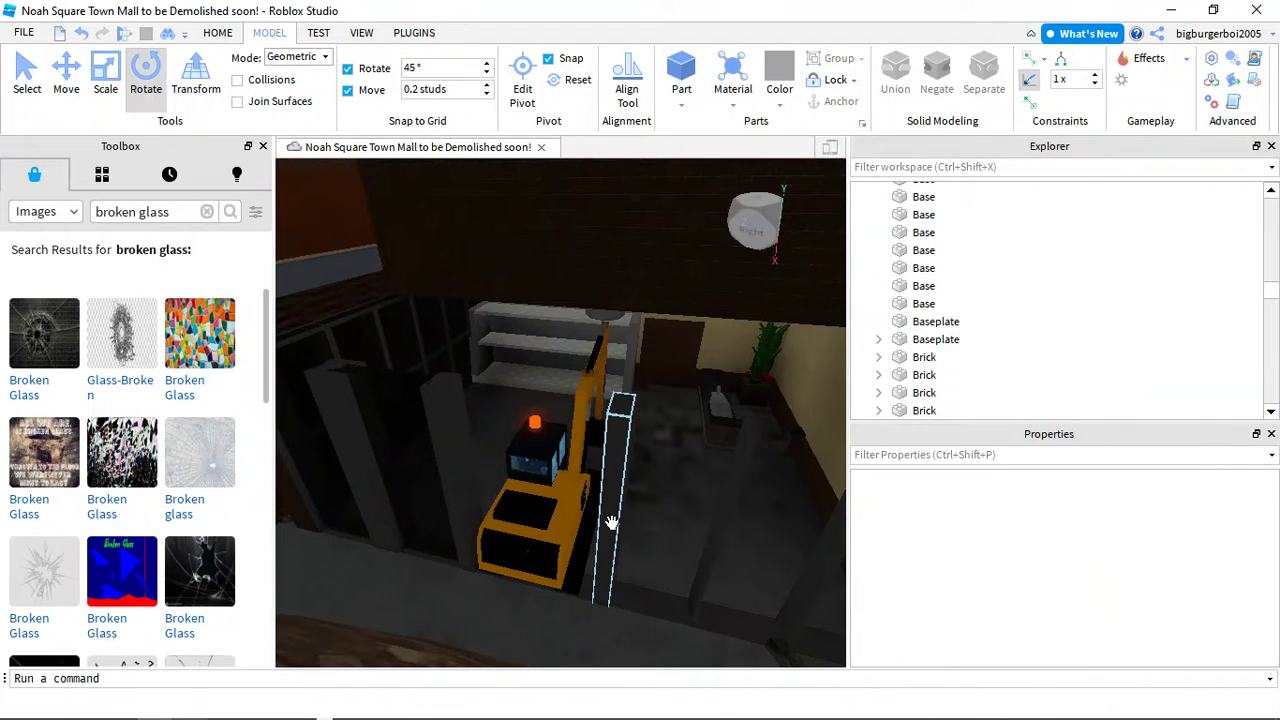
pyautogui.click(611, 522)
pyautogui.click(403, 466)
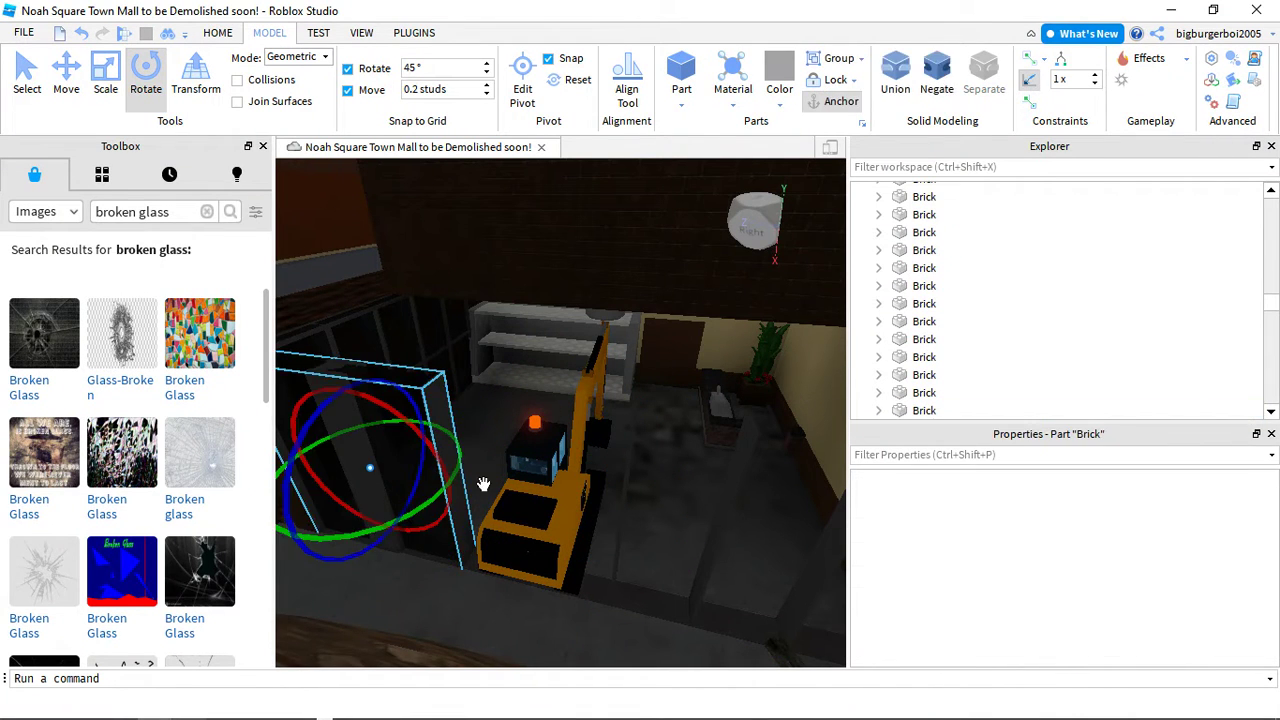
pyautogui.press('Delete')
pyautogui.click(449, 494)
pyautogui.press('Delete')
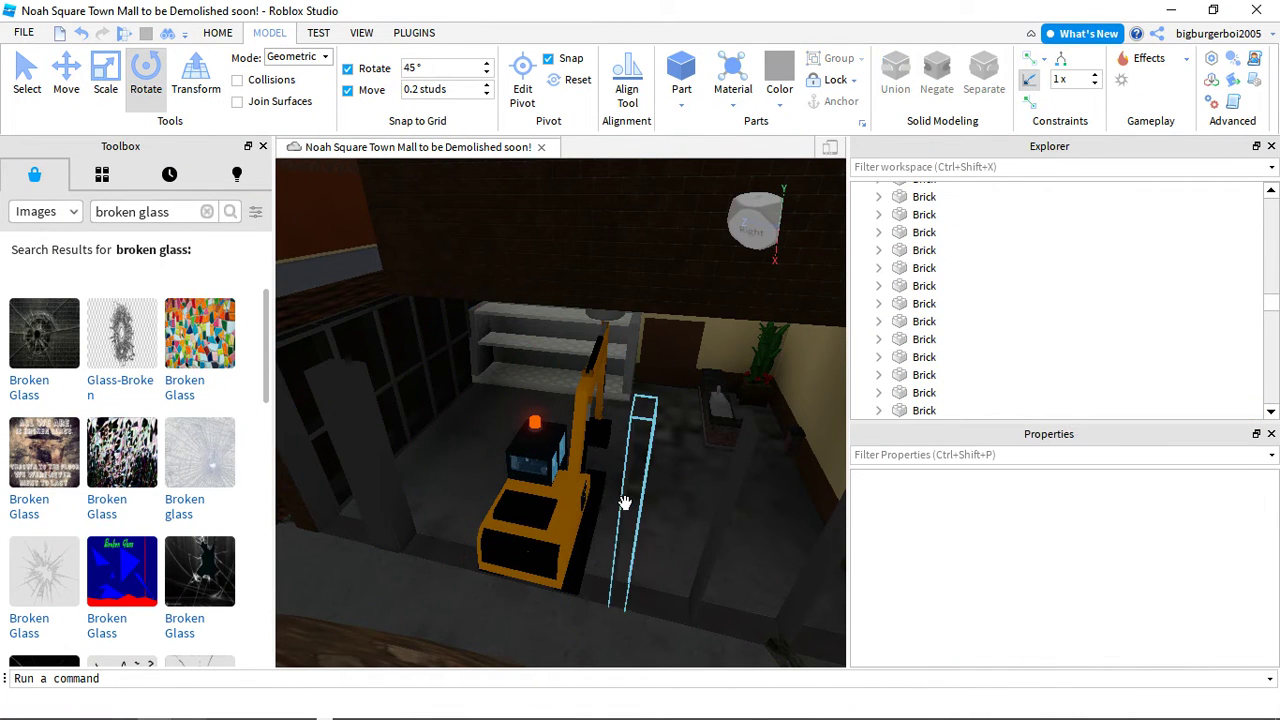
pyautogui.click(624, 502)
pyautogui.press('Delete')
# Move the excavator further into the shop and delete the countertop, the cash register and the potted plant
pyautogui.click(547, 506)
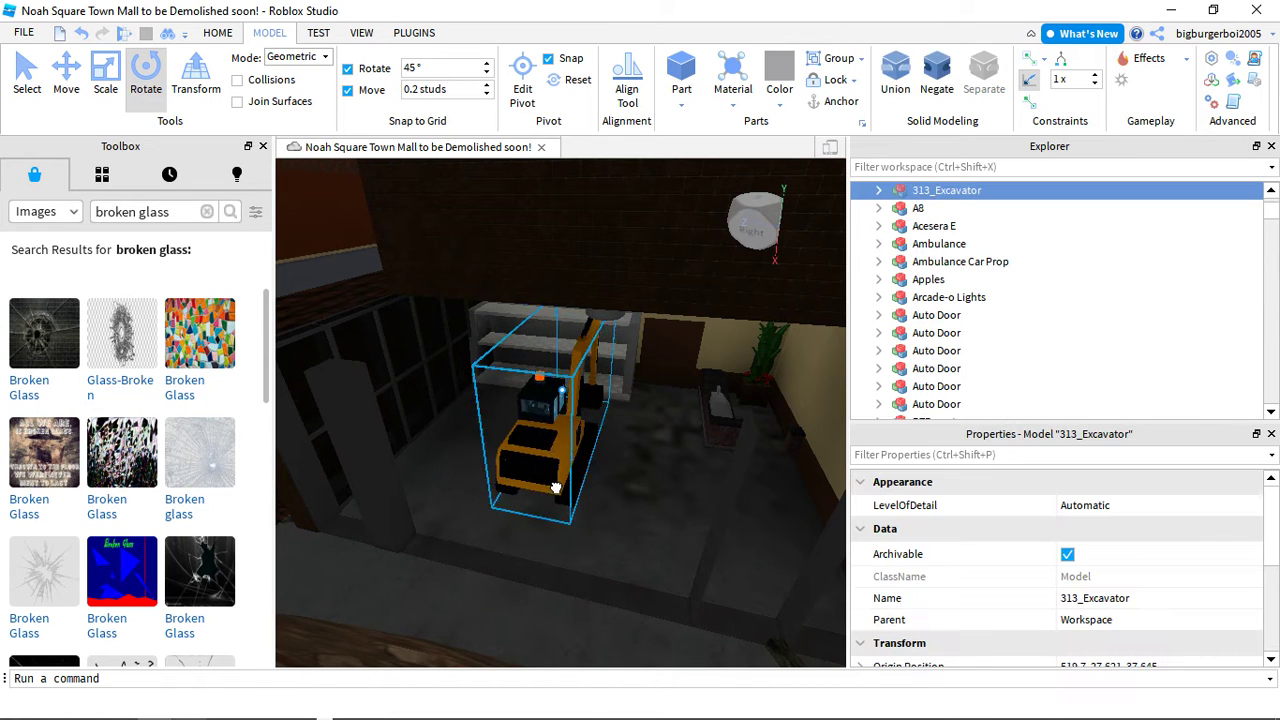
pyautogui.scroll(5, 586, 477)
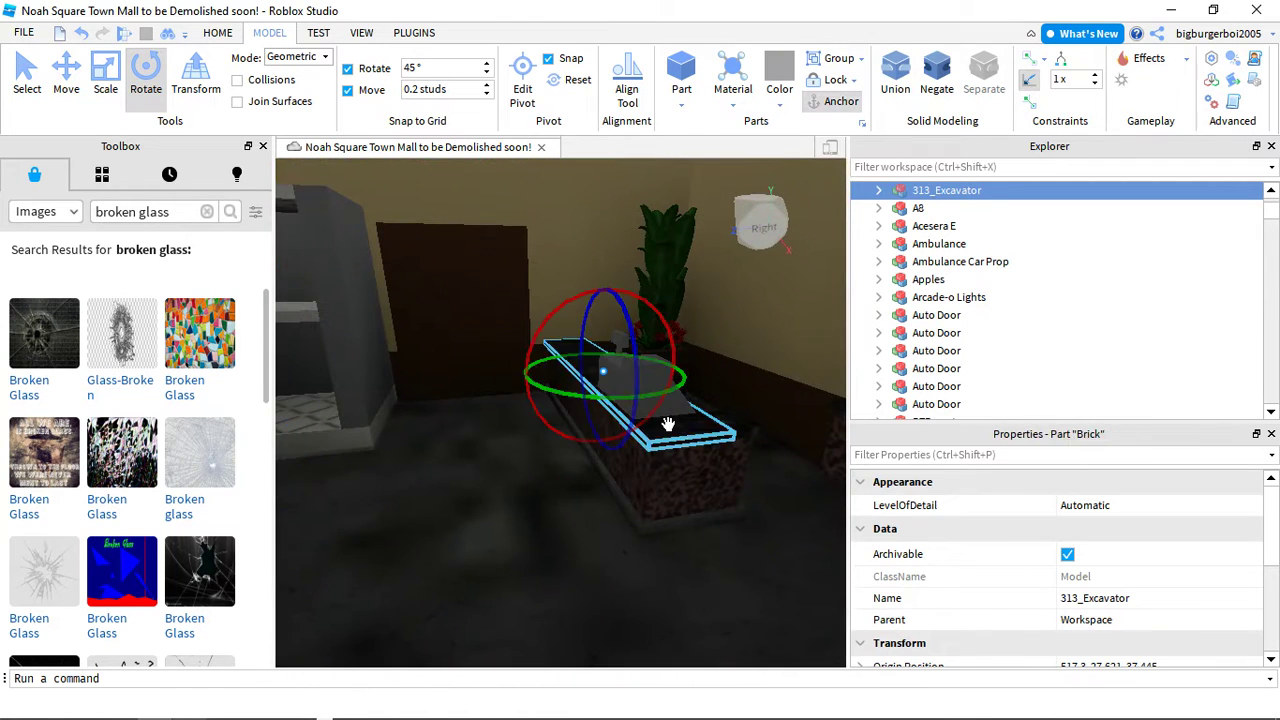
pyautogui.click(667, 424)
pyautogui.press('Delete')
pyautogui.click(654, 294)
pyautogui.press('Delete')
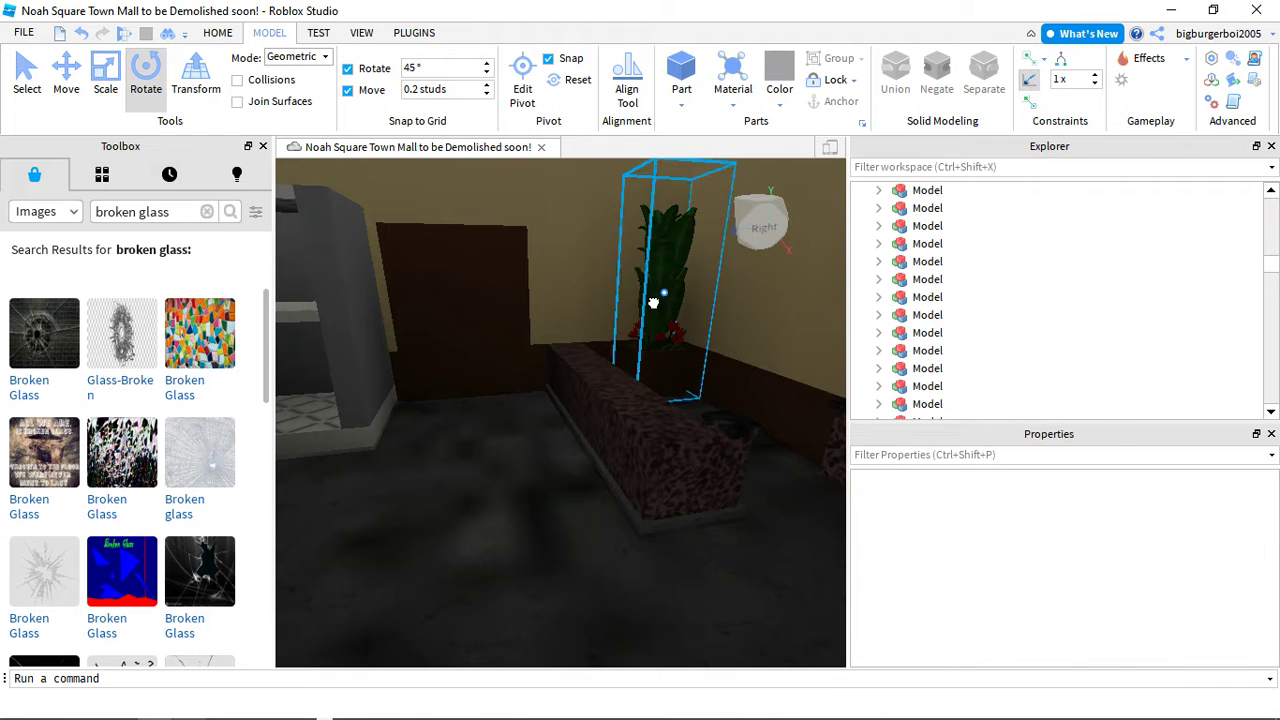
pyautogui.click(653, 302)
pyautogui.press('Delete')
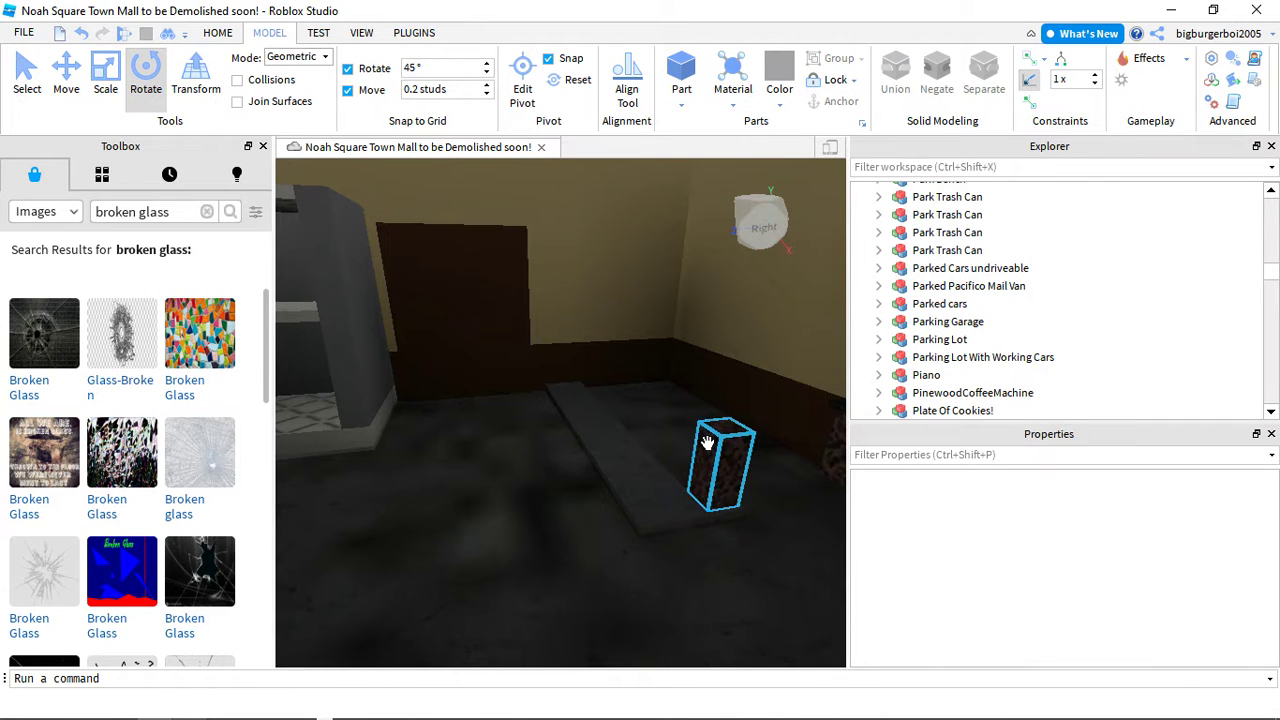
# Delete the remaining counter pedestals, the small base slab and the white shelving unit from the shop
pyautogui.click(706, 443)
pyautogui.press('Delete')
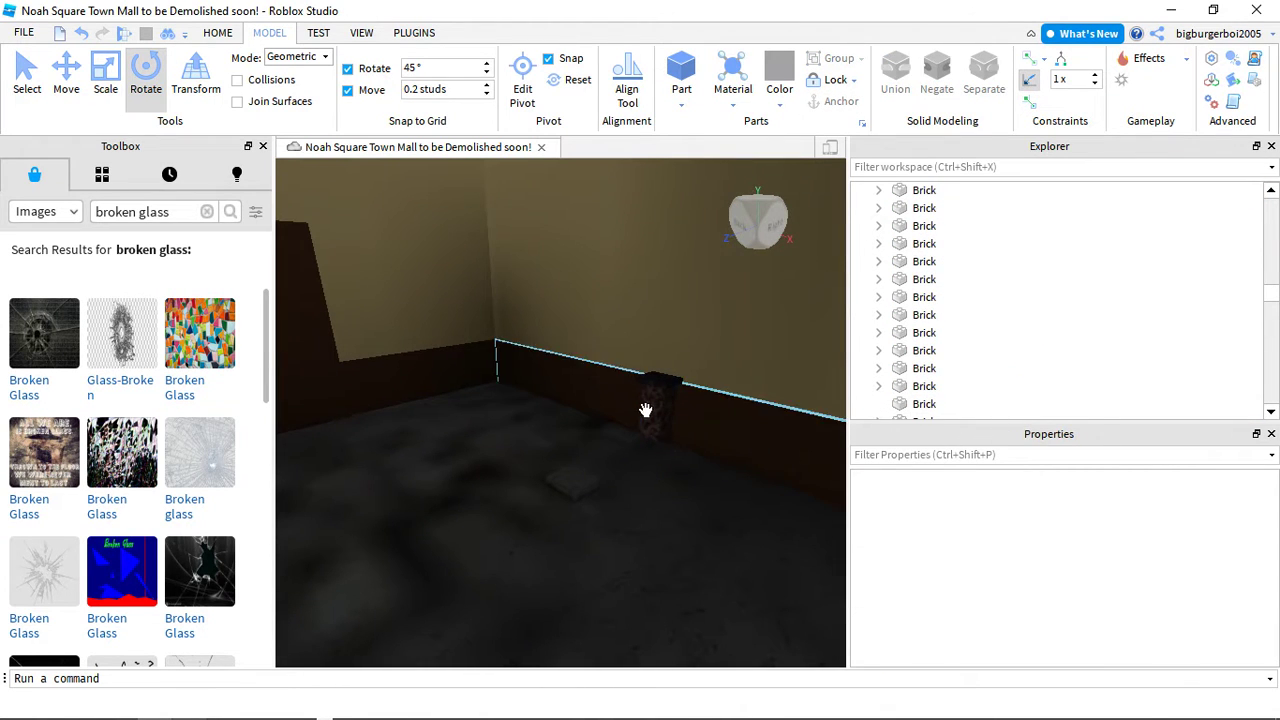
pyautogui.press('Delete')
pyautogui.click(551, 480)
pyautogui.press('Delete')
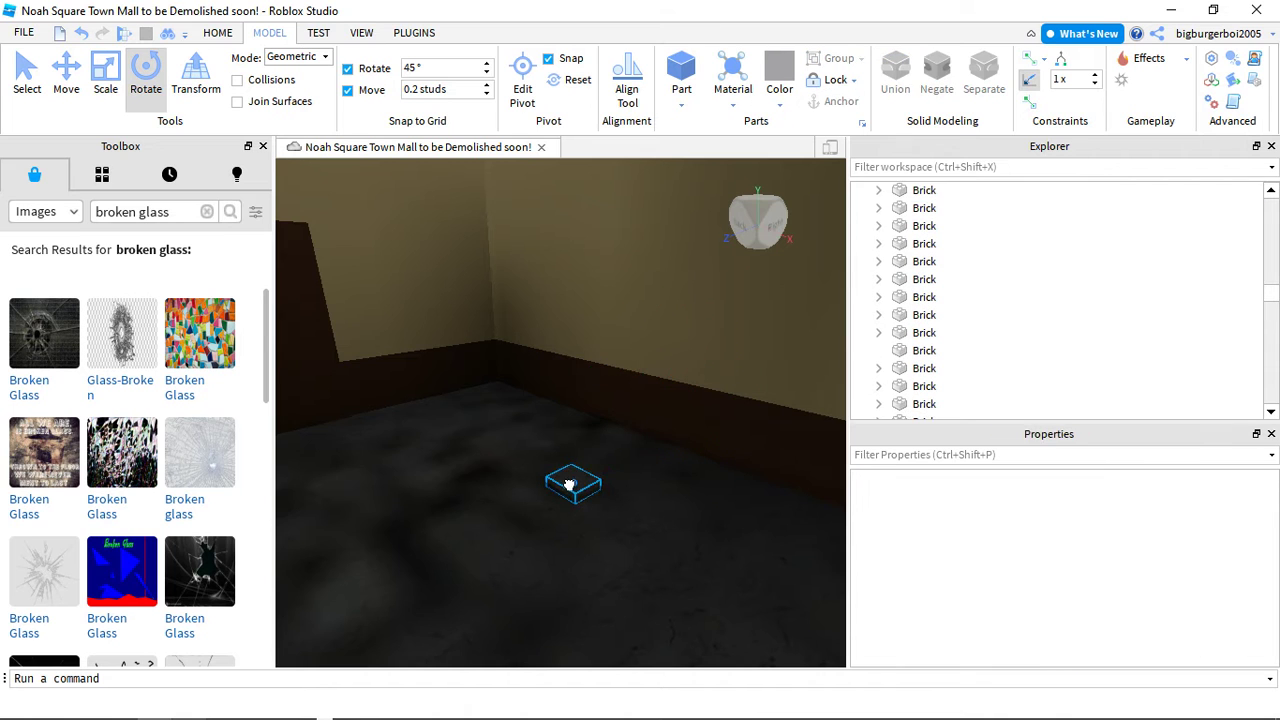
pyautogui.moveTo(569, 486); pyautogui.dragTo(500, 480, button='right')
pyautogui.click(634, 406)
pyautogui.press('Delete')
# Move the excavator deeper into the shop and delete the round grey ceiling fixture above its arm
pyautogui.scroll(-5, 570, 436)
pyautogui.click(480, 480)
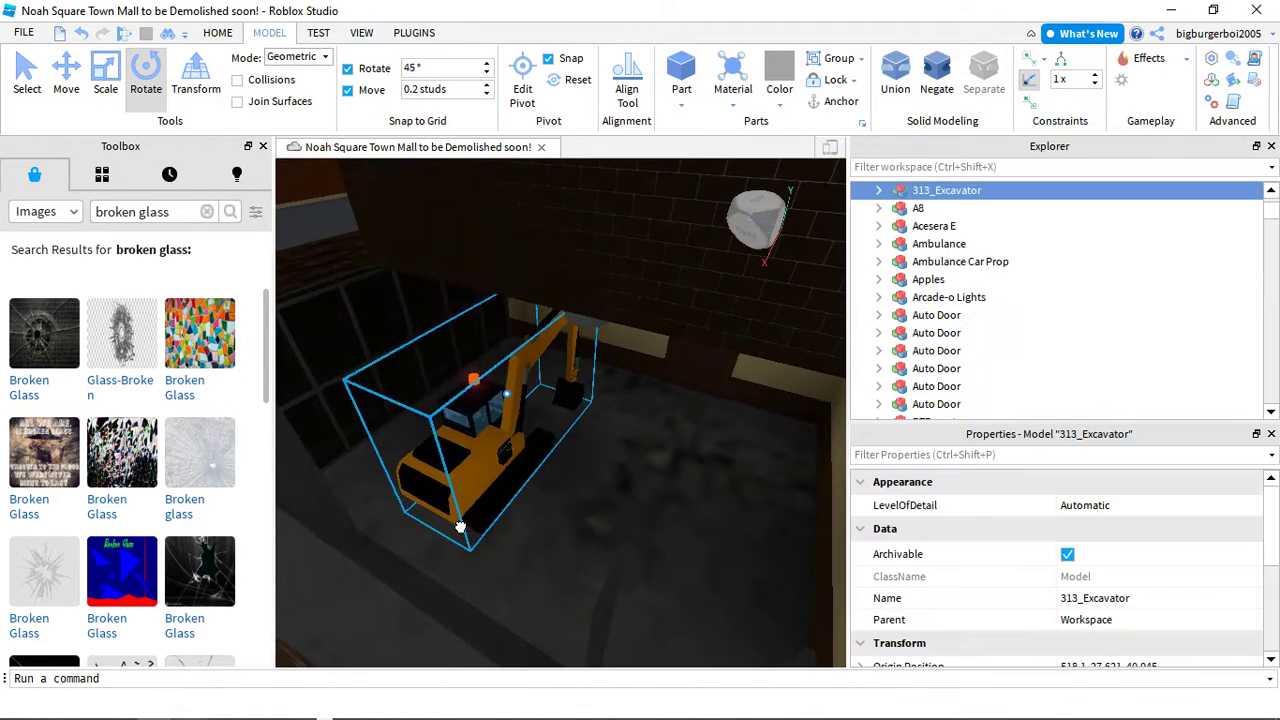
pyautogui.moveTo(510, 487); pyautogui.dragTo(494, 412)
pyautogui.scroll(5, 538, 470)
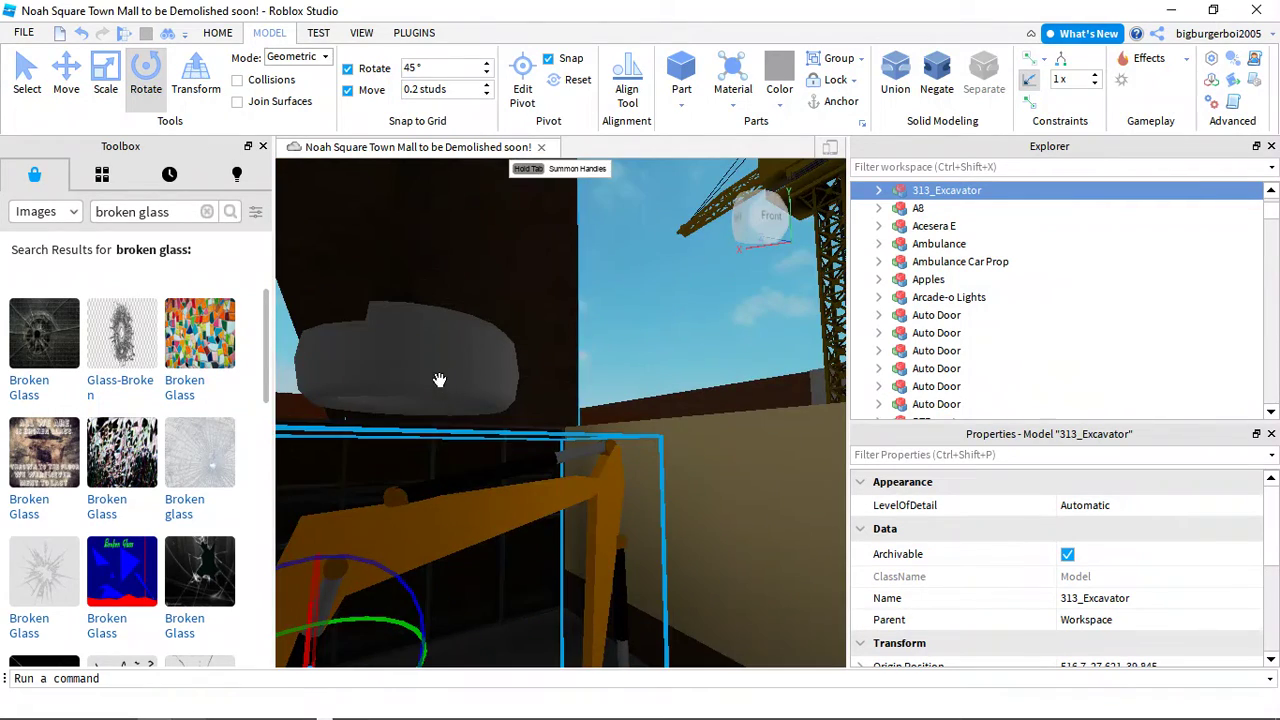
pyautogui.moveTo(439, 380); pyautogui.dragTo(539, 453)
pyautogui.moveTo(539, 453); pyautogui.dragTo(407, 407, button='right')
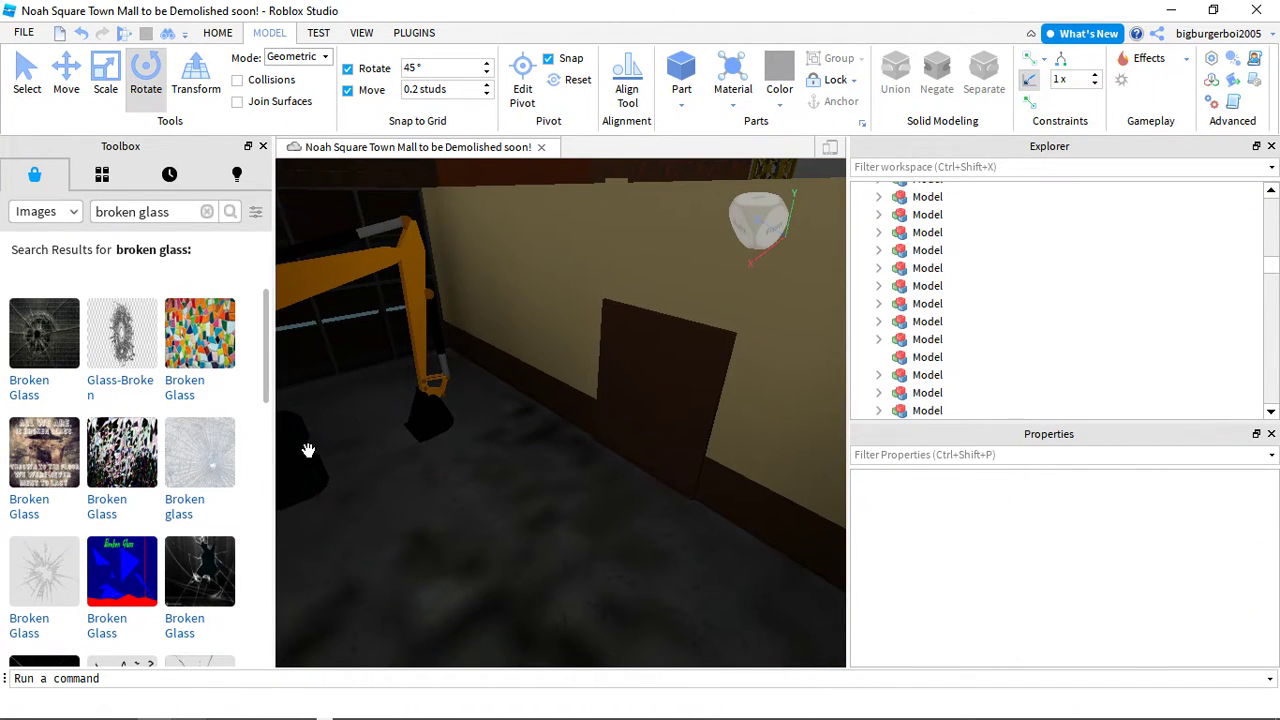
# Move the excavator up to the back wall and delete the wall panels beside its arm along with the brown door
pyautogui.moveTo(298, 458); pyautogui.dragTo(505, 343)
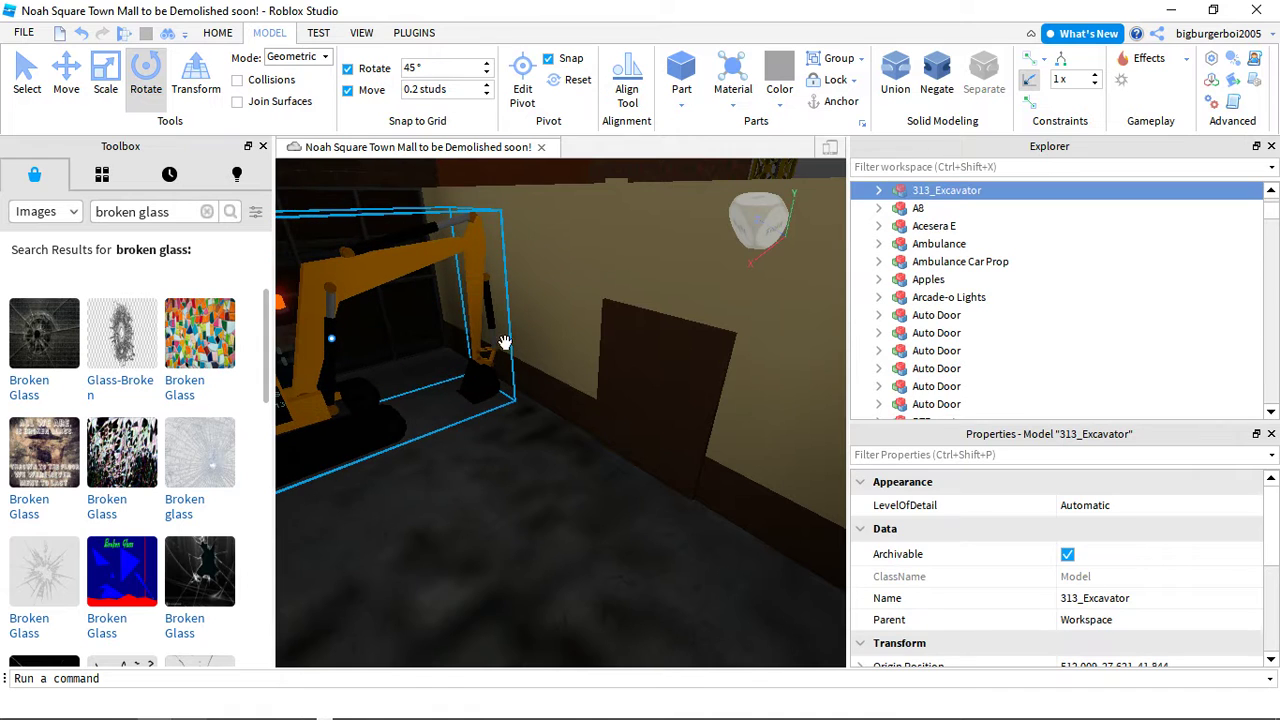
pyautogui.click(537, 294)
pyautogui.click(554, 406)
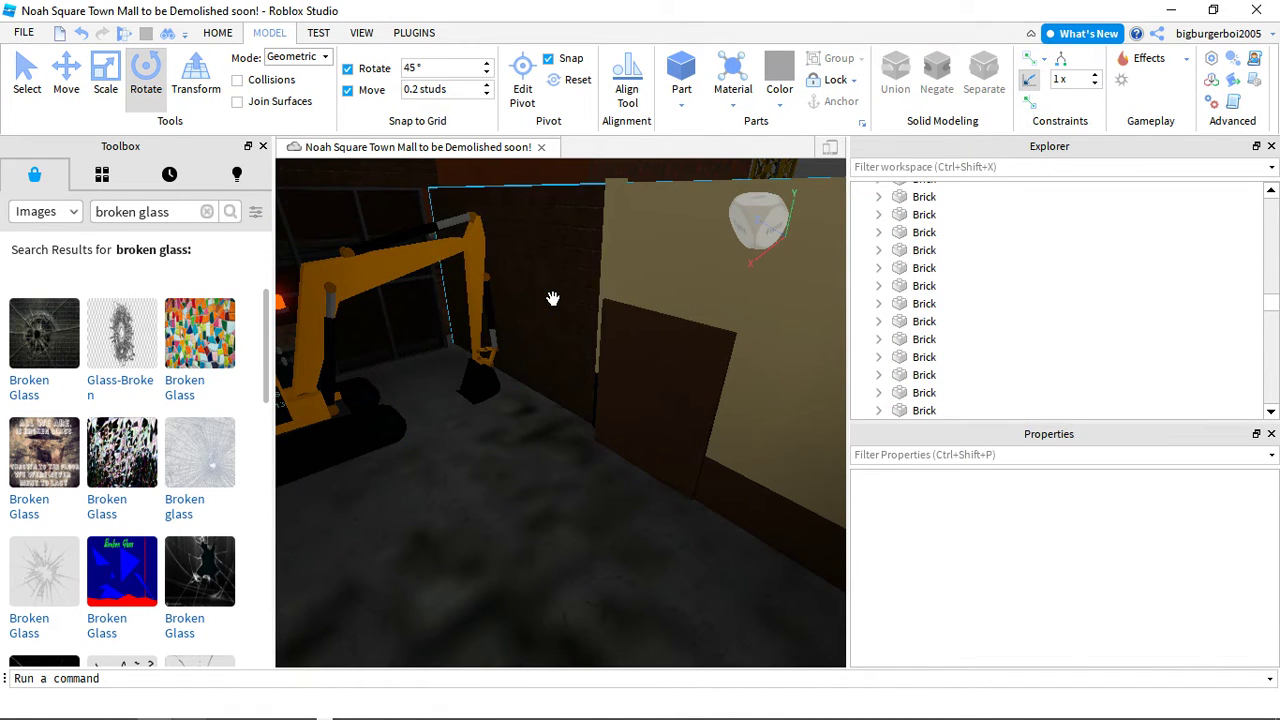
pyautogui.click(629, 271)
pyautogui.click(737, 480)
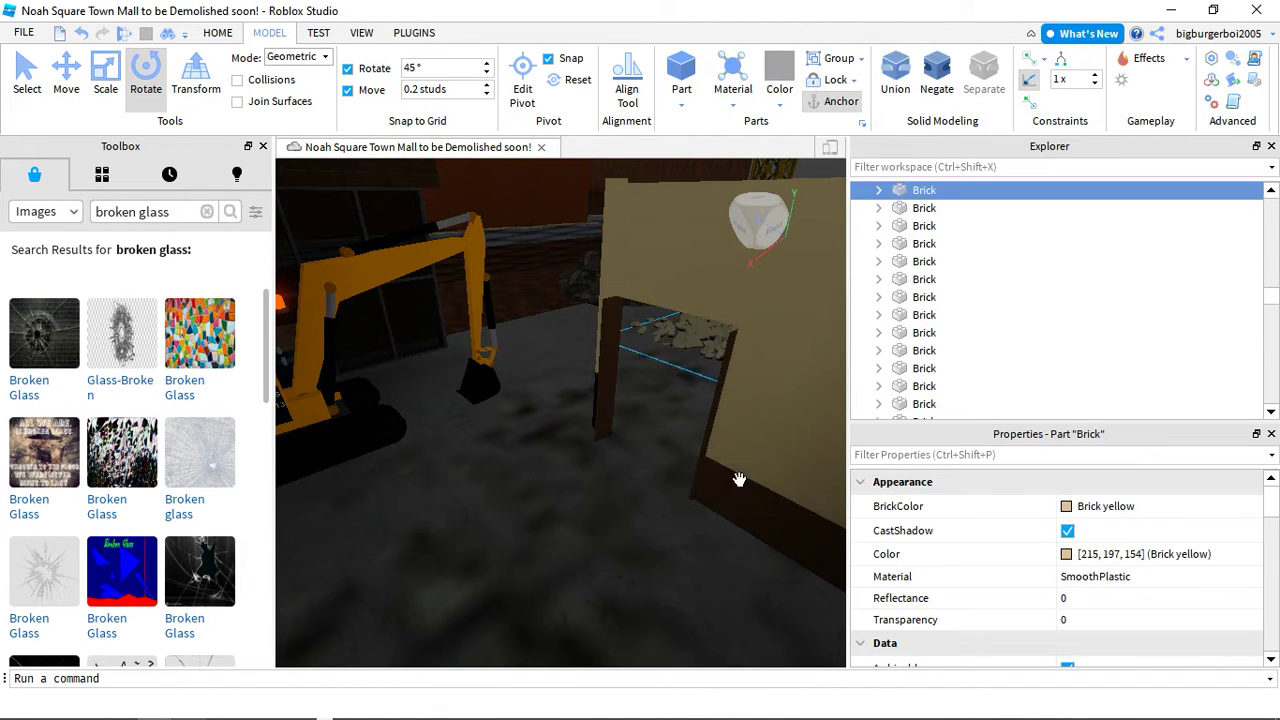
# Delete the brown baseboard, the two door frame posts and the small black base block around the doorway
pyautogui.click(727, 450)
pyautogui.click(696, 432)
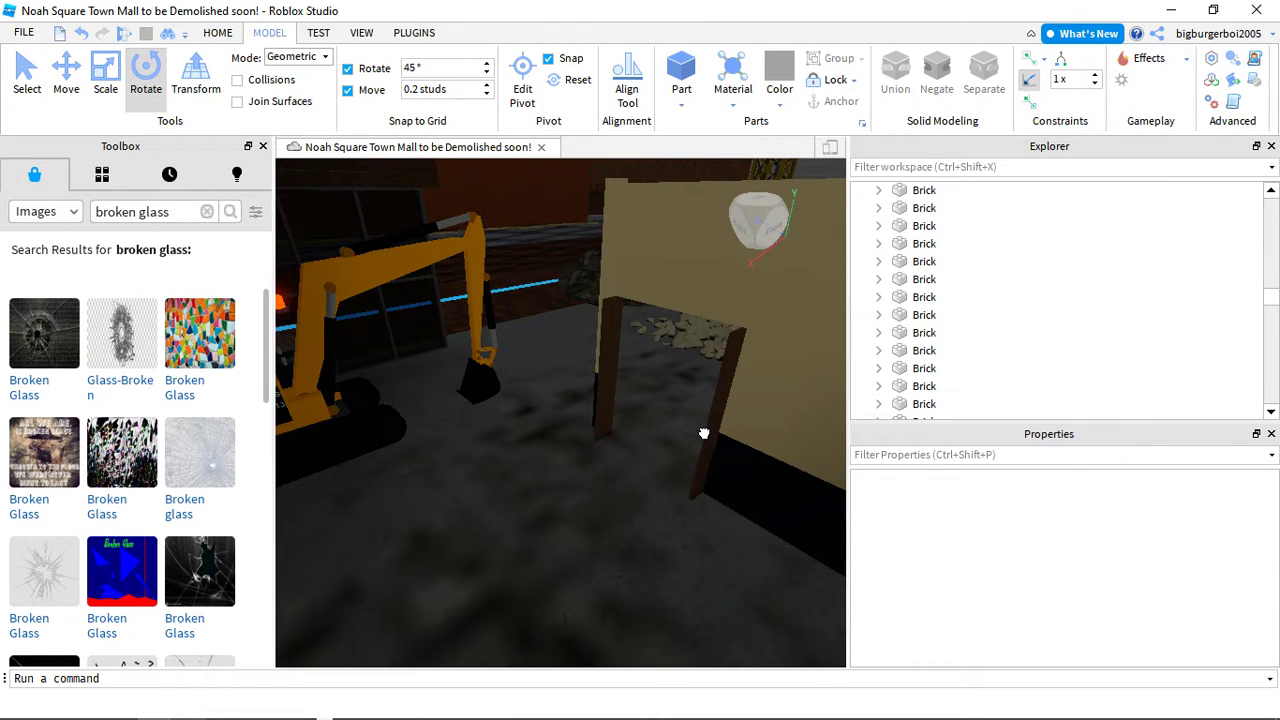
pyautogui.click(706, 433)
pyautogui.click(611, 381)
pyautogui.click(604, 388)
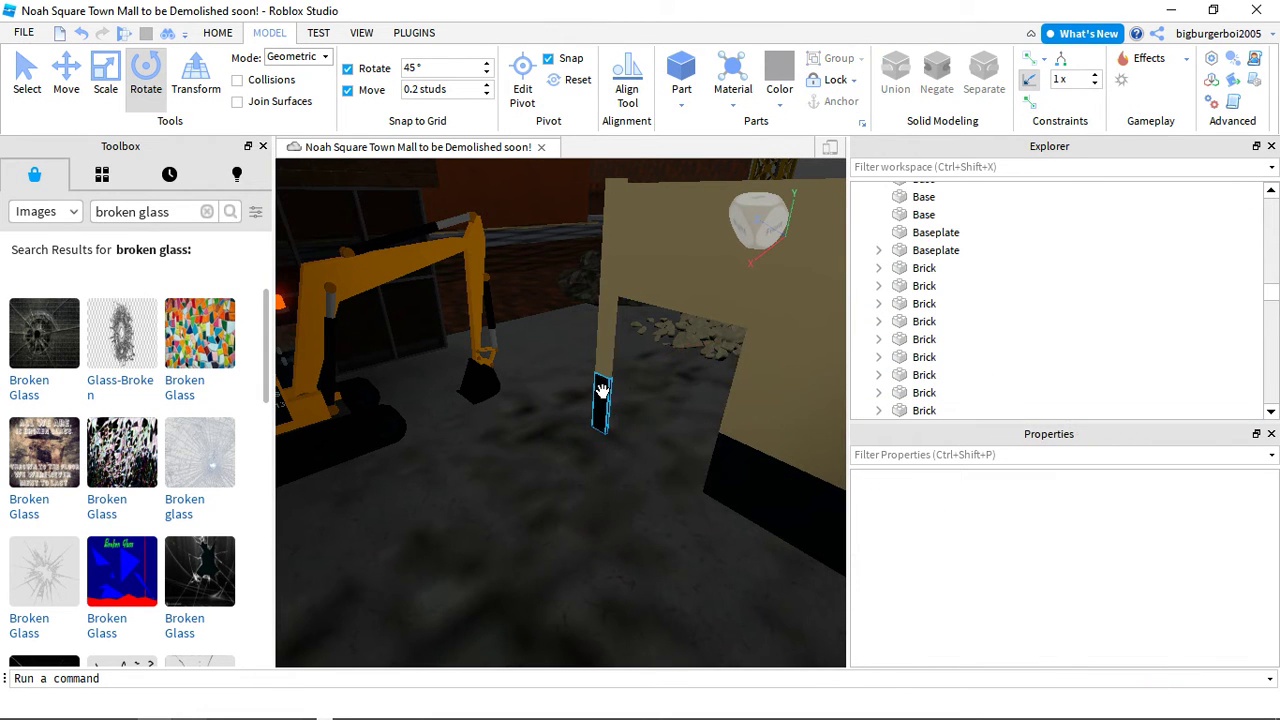
# Delete the yellow wall section beside the former doorway and the black base strip beneath it
pyautogui.press('w')
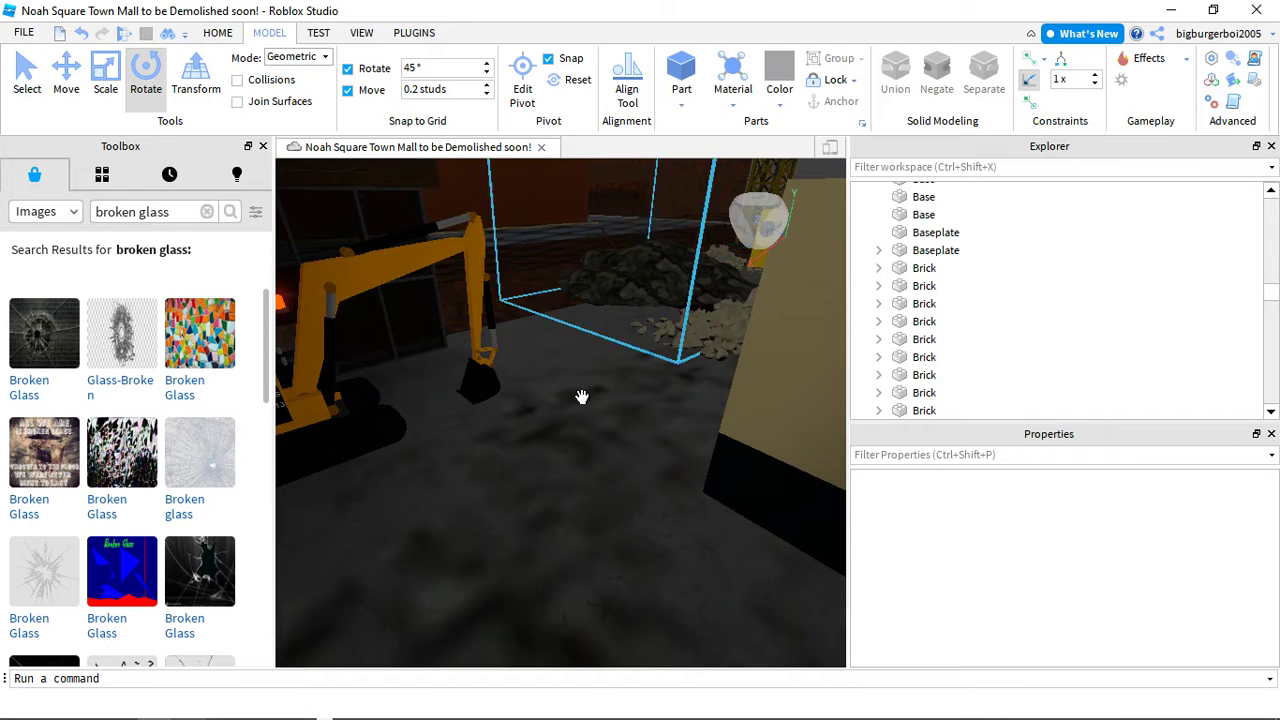
pyautogui.click(491, 466)
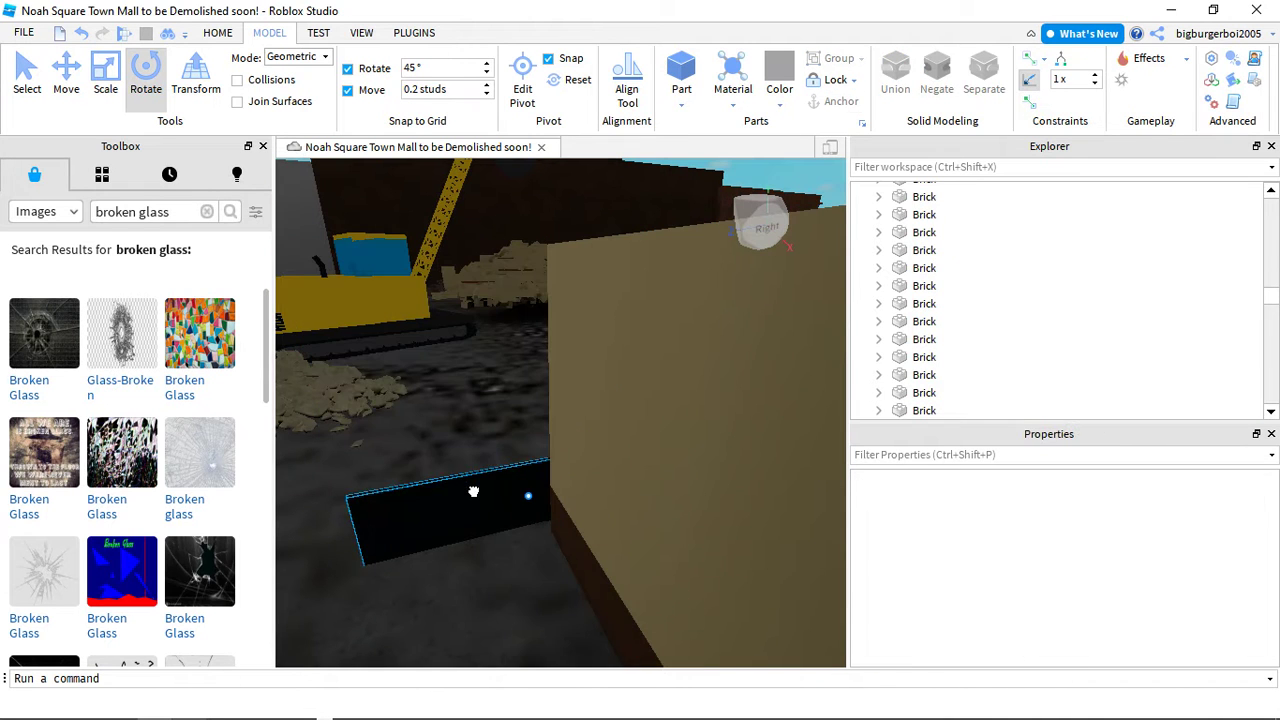
pyautogui.click(500, 517)
pyautogui.press('s')
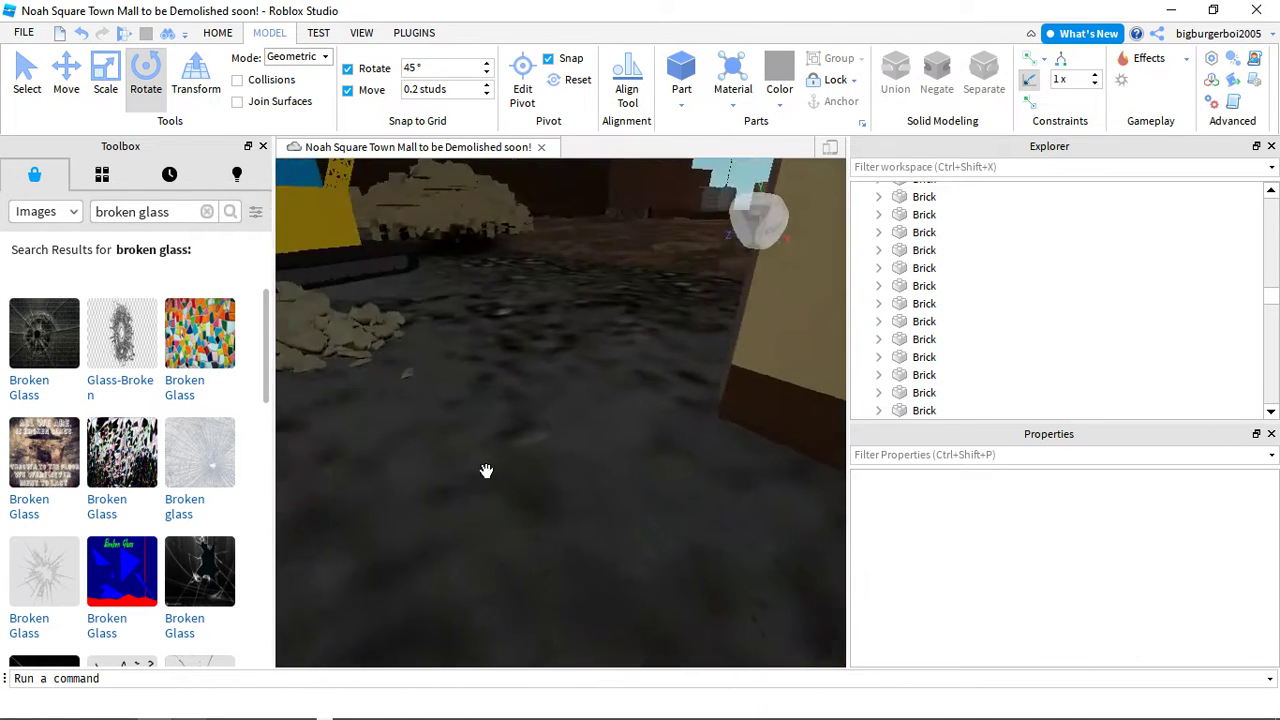
# Move the excavator to the open side of the shop and delete the yellow side wall in front of its arm
pyautogui.moveTo(727, 463); pyautogui.dragTo(533, 447)
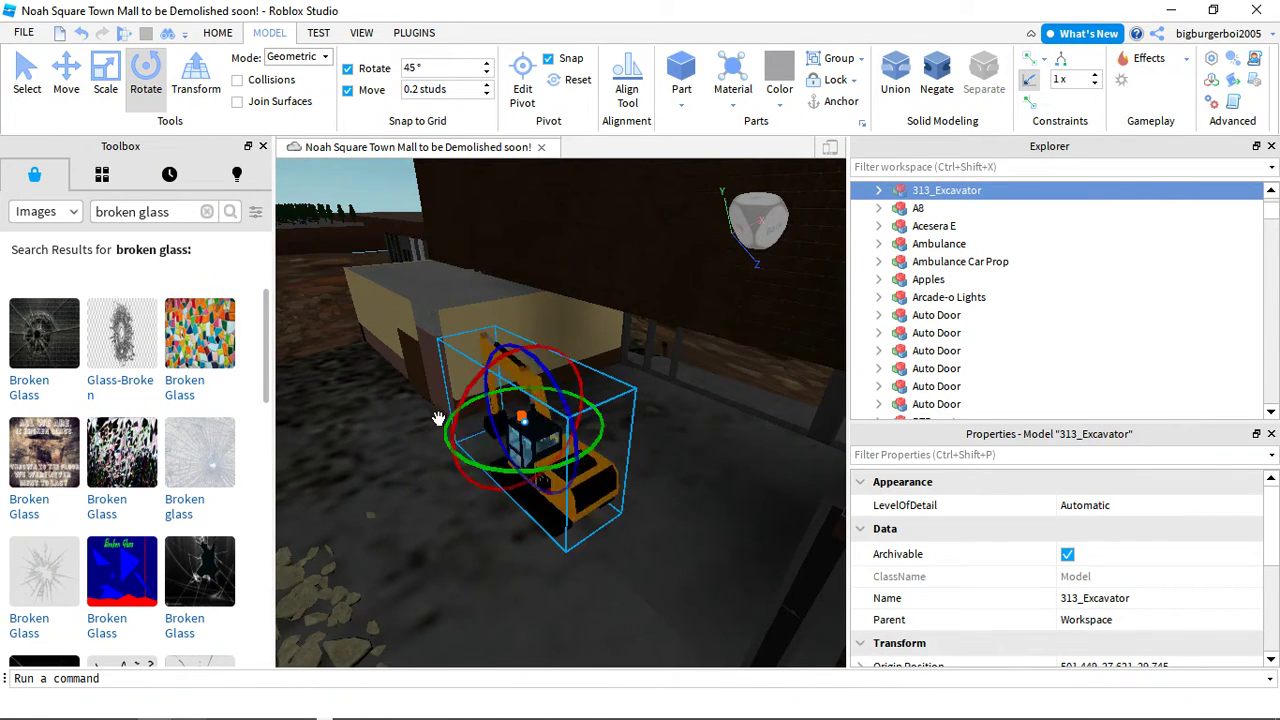
pyautogui.moveTo(438, 418); pyautogui.dragTo(558, 469, button='right')
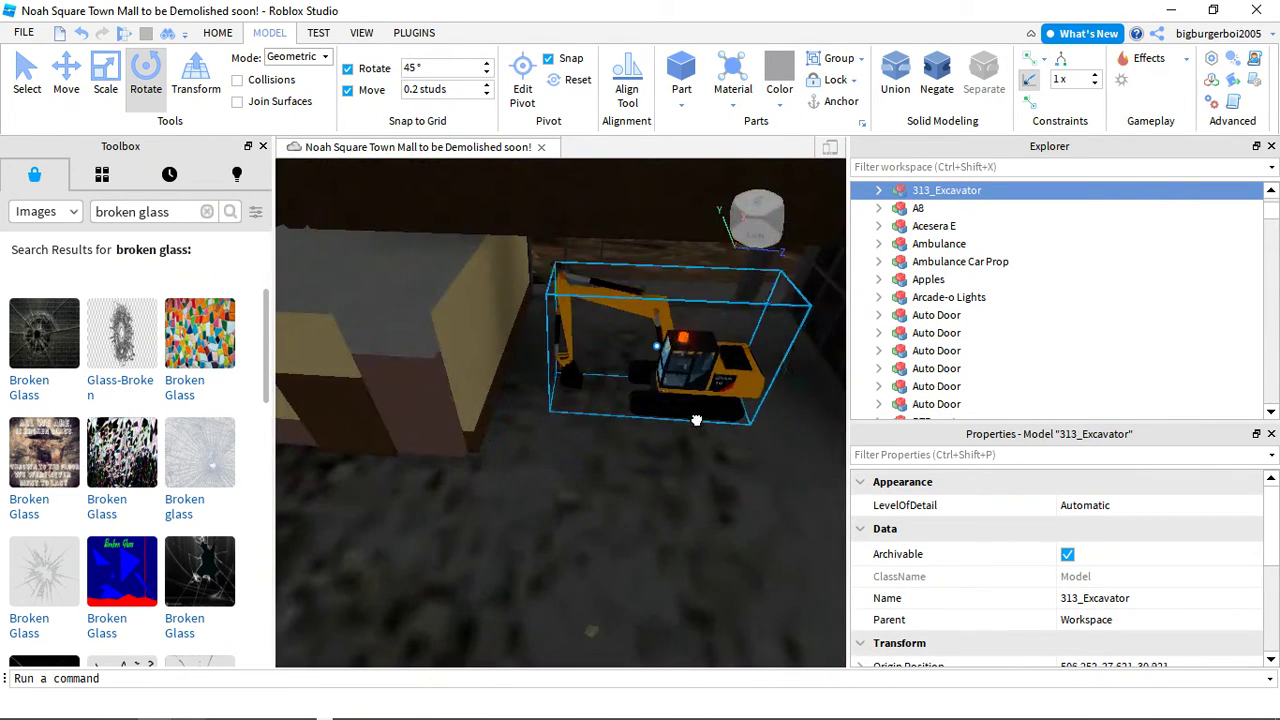
pyautogui.moveTo(612, 420); pyautogui.dragTo(449, 337, button='right')
pyautogui.click(451, 346)
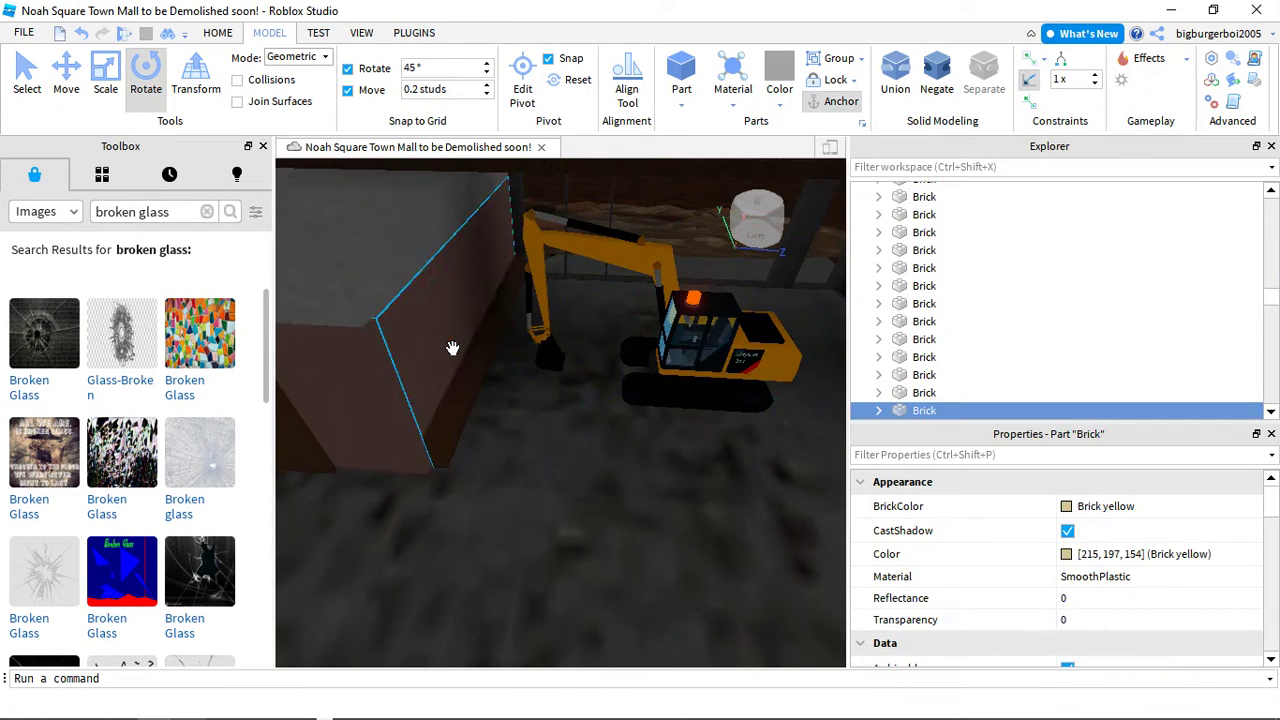
pyautogui.press('Delete')
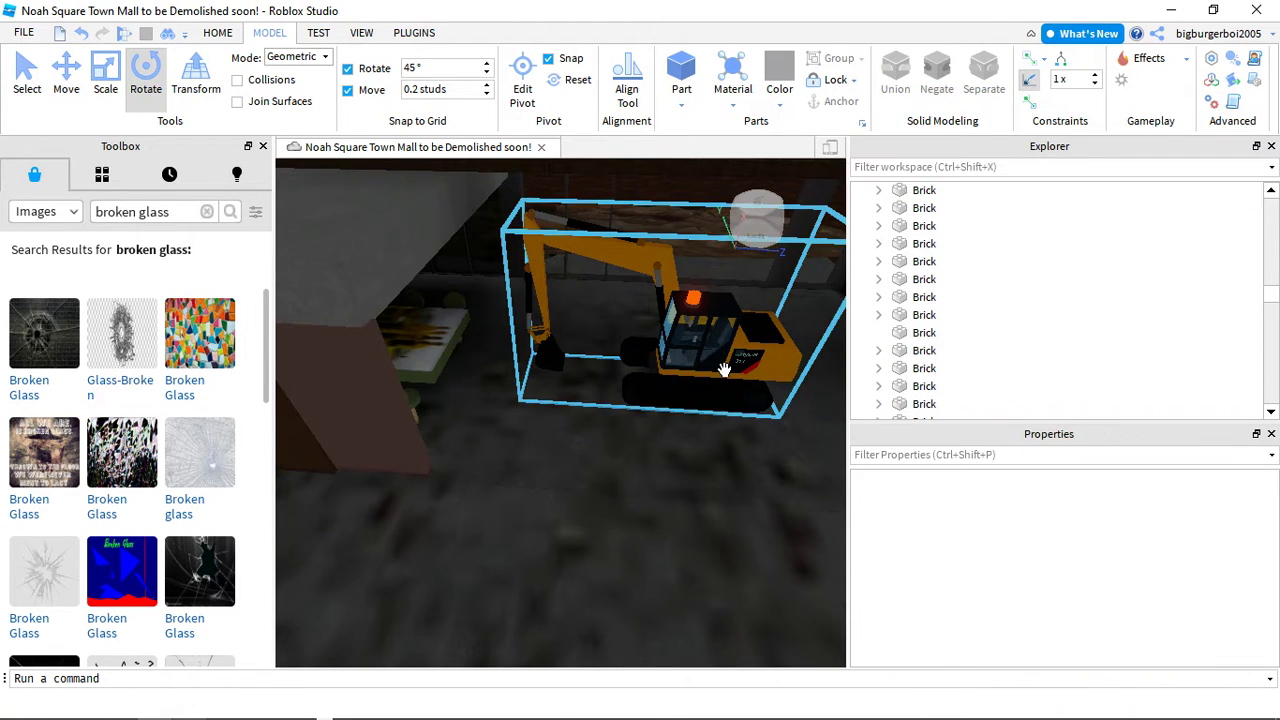
# Delete the grey upper wall section above the opened side and move the excavator in under the roof
pyautogui.click(724, 370)
pyautogui.moveTo(663, 363); pyautogui.dragTo(569, 393)
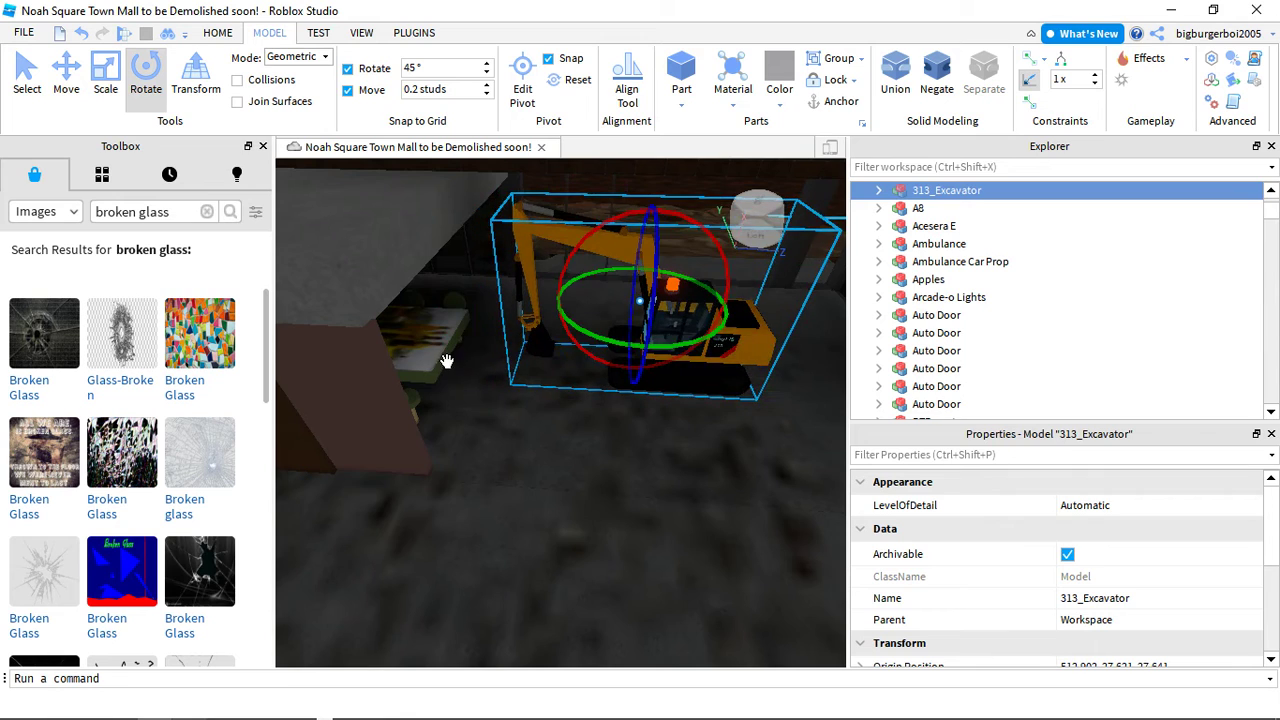
pyautogui.moveTo(415, 343); pyautogui.dragTo(500, 323, button='right')
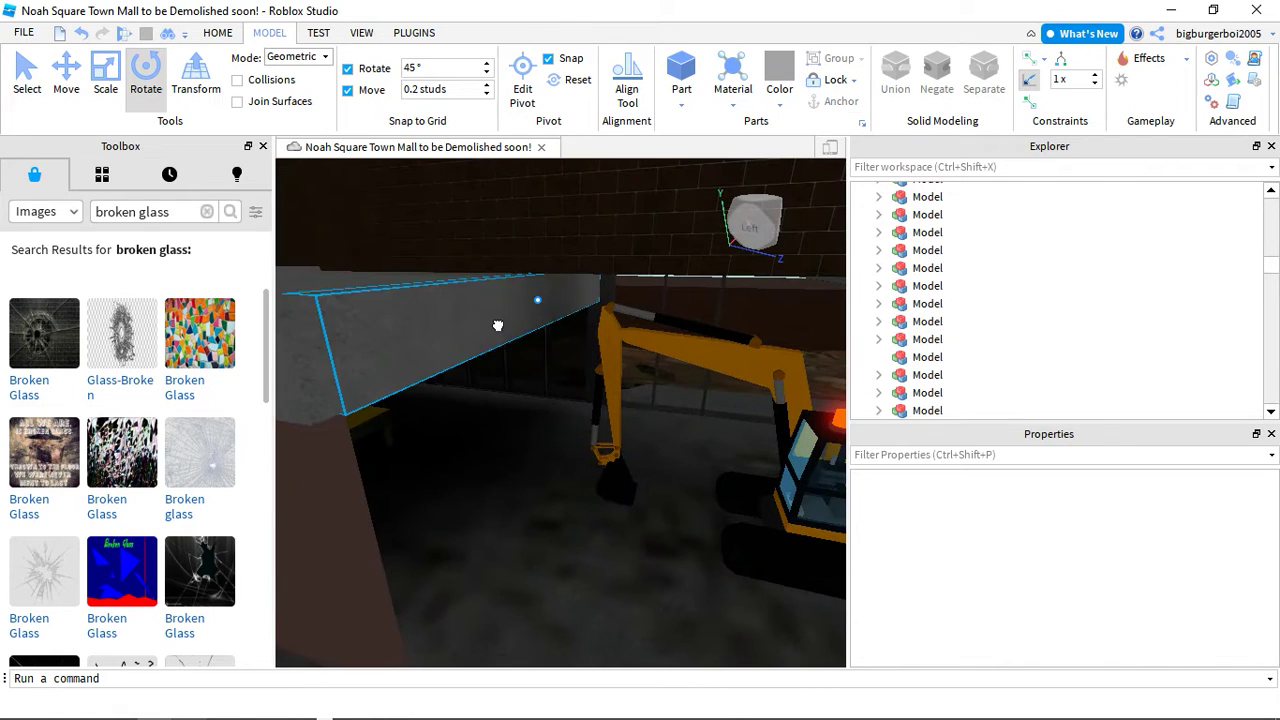
pyautogui.click(500, 323)
pyautogui.moveTo(706, 436); pyautogui.dragTo(566, 446)
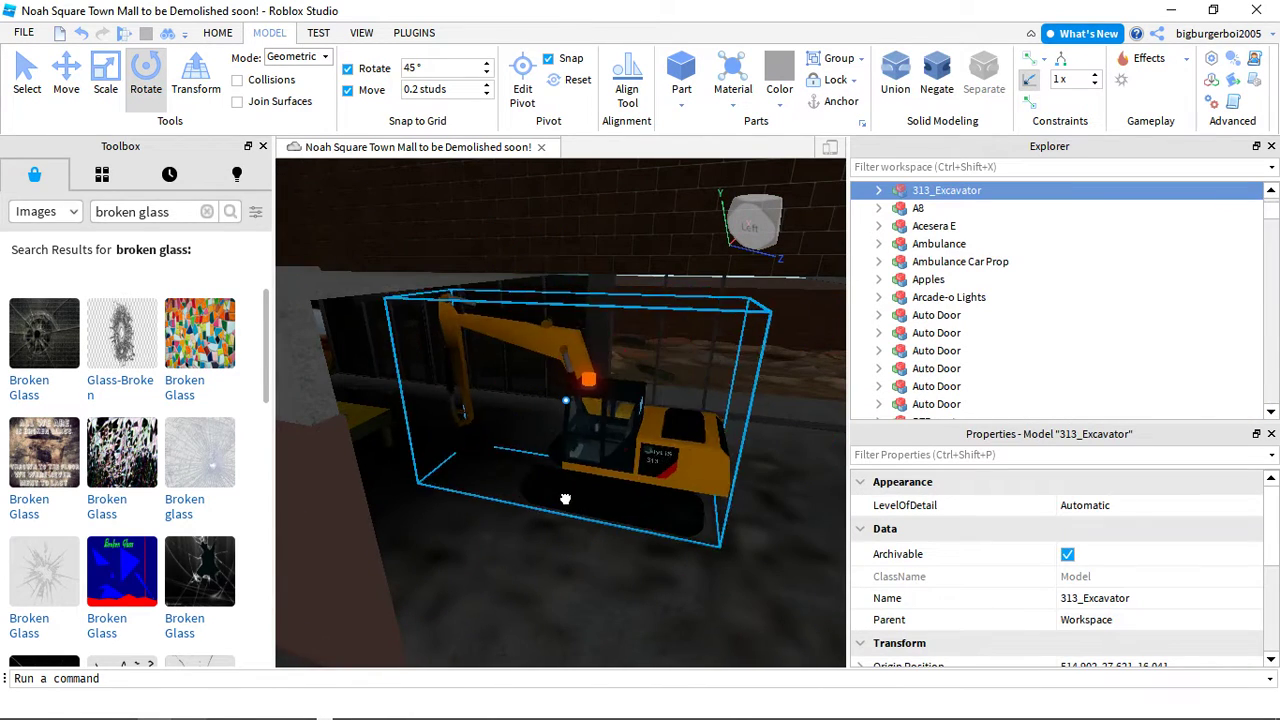
# Delete the remaining table and furniture models inside the shop ahead of the excavator
pyautogui.scroll(10, 565, 498)
pyautogui.click(566, 471)
pyautogui.click(532, 452)
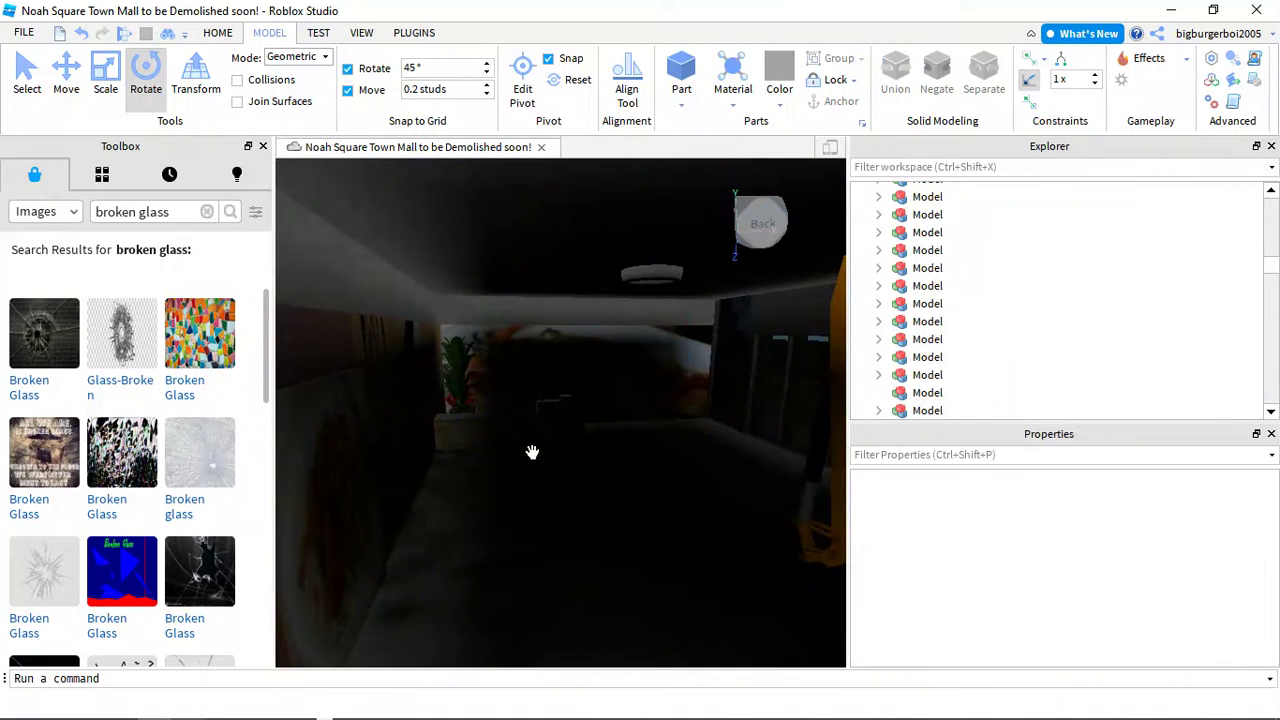
pyautogui.scroll(-10, 501, 430)
pyautogui.click(620, 403)
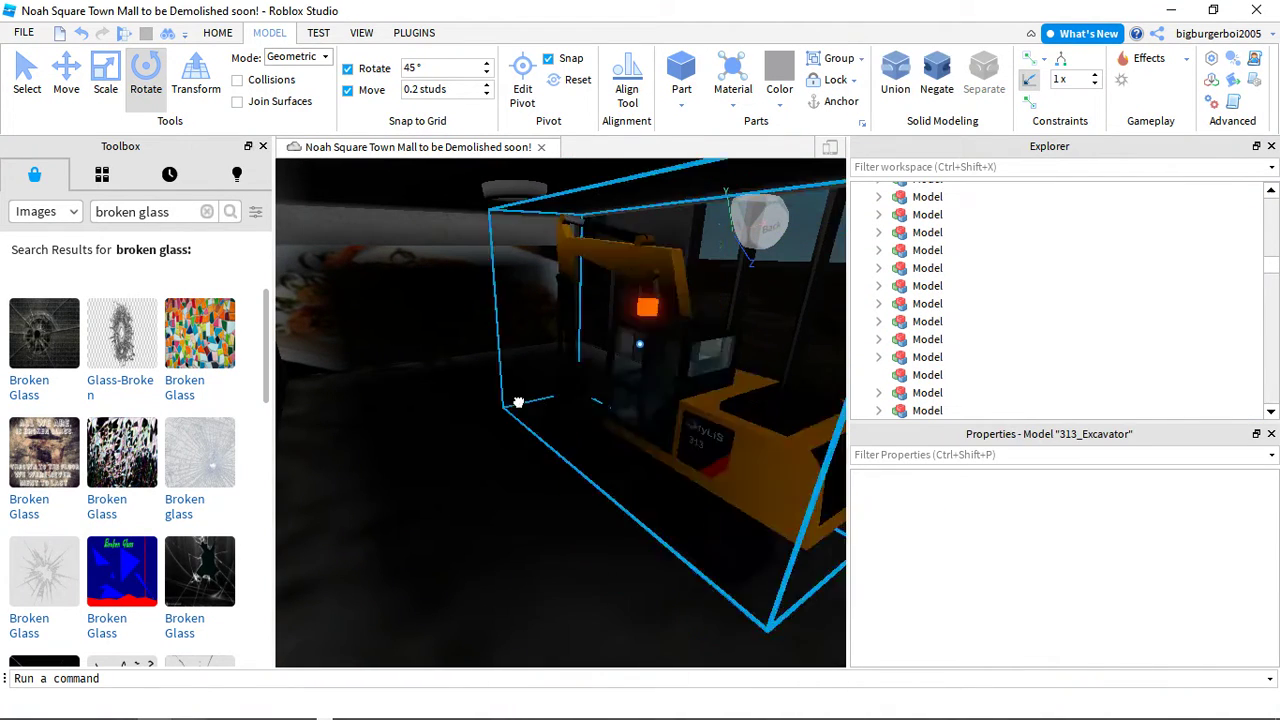
# Move the excavator outside to face the yellow wall with the doorway, and delete the brown door and the sand red end panel
pyautogui.scroll(-3, 439, 380)
pyautogui.scroll(3, 425, 353)
pyautogui.scroll(-8, 491, 414)
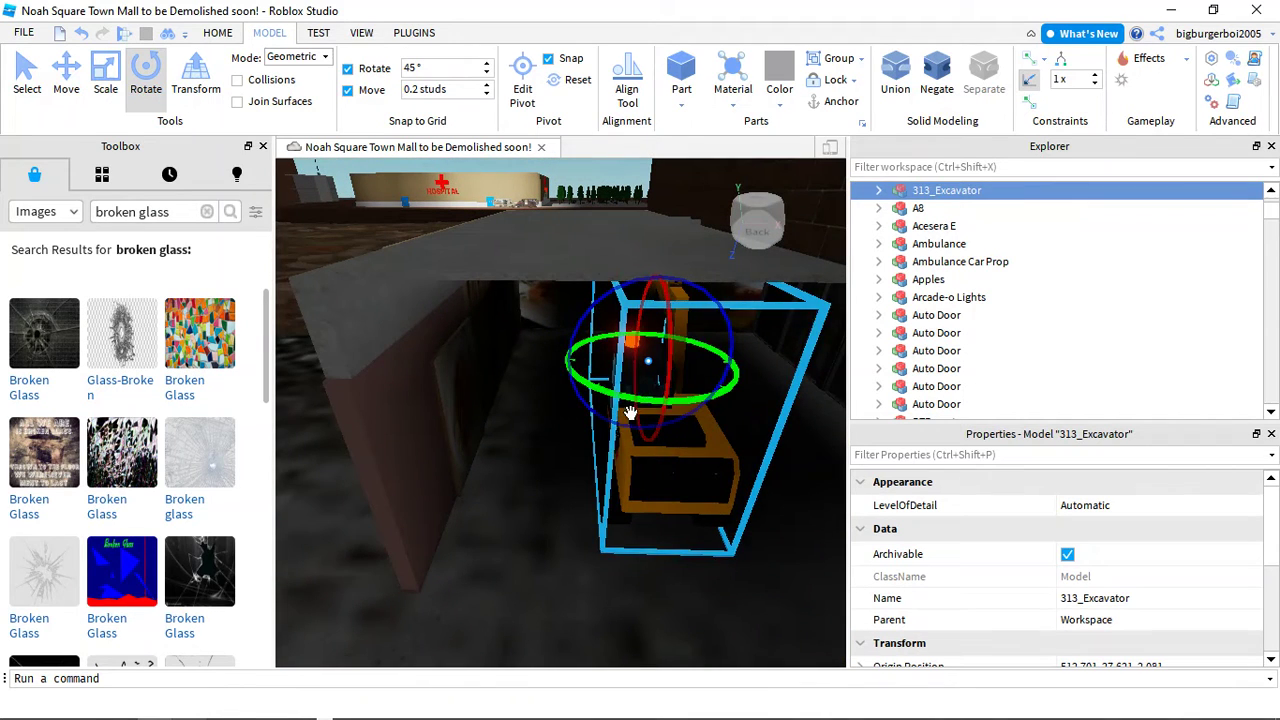
pyautogui.moveTo(668, 471); pyautogui.dragTo(558, 428)
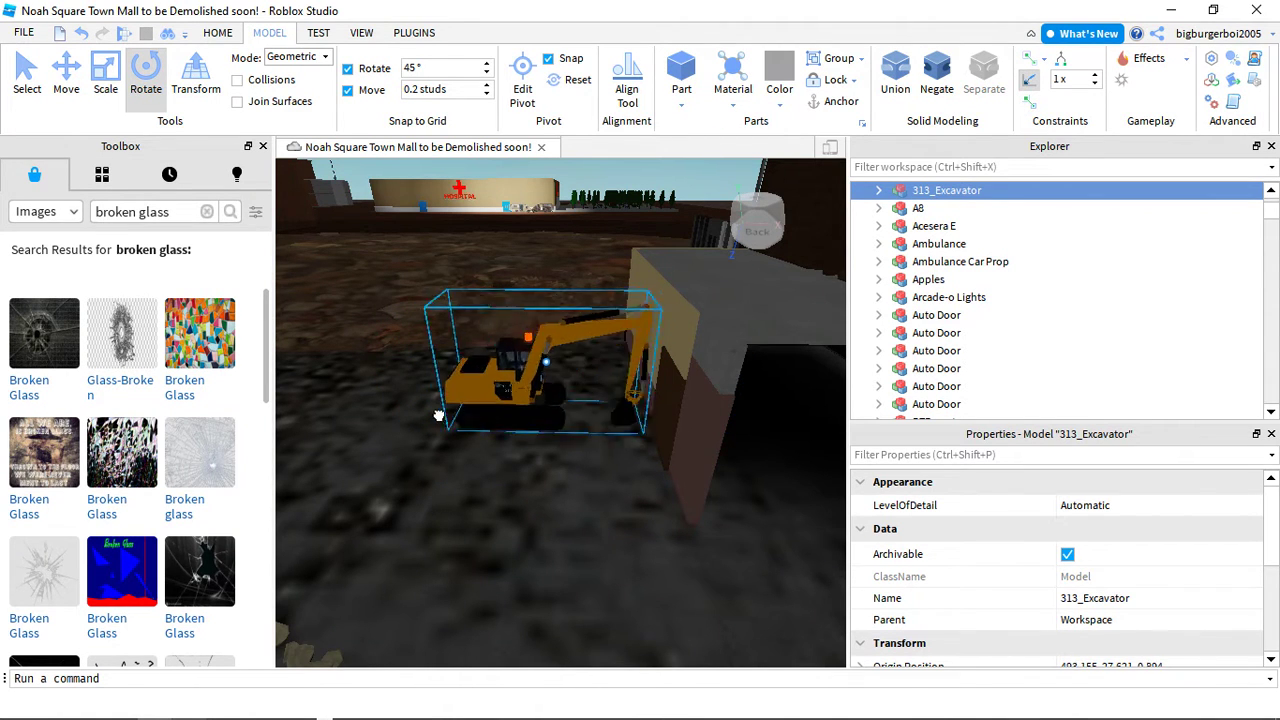
pyautogui.click(655, 408)
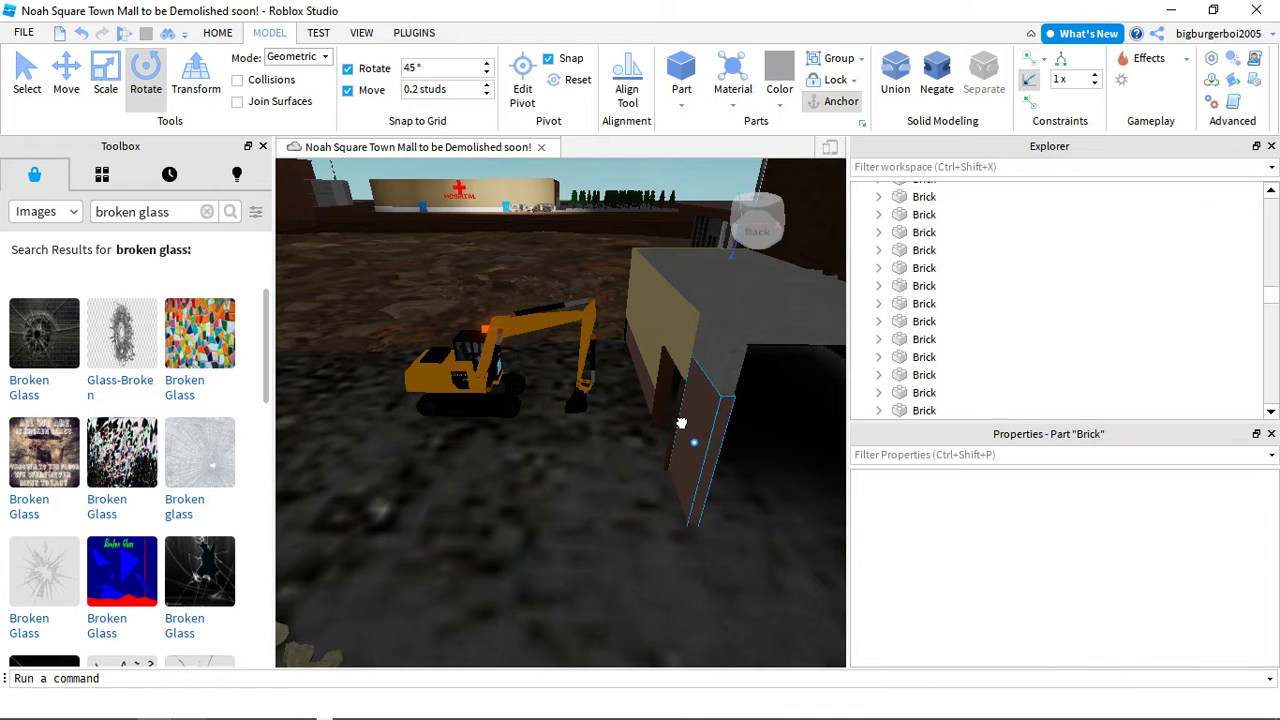
pyautogui.moveTo(680, 423)
pyautogui.mouseDown(button='right')
pyautogui.moveTo(646, 423)
pyautogui.moveTo(671, 402)
pyautogui.mouseUp(button='right')
# Delete the brown door frame posts and the yellow and sand red wall pieces above the doorway
pyautogui.click(668, 405)
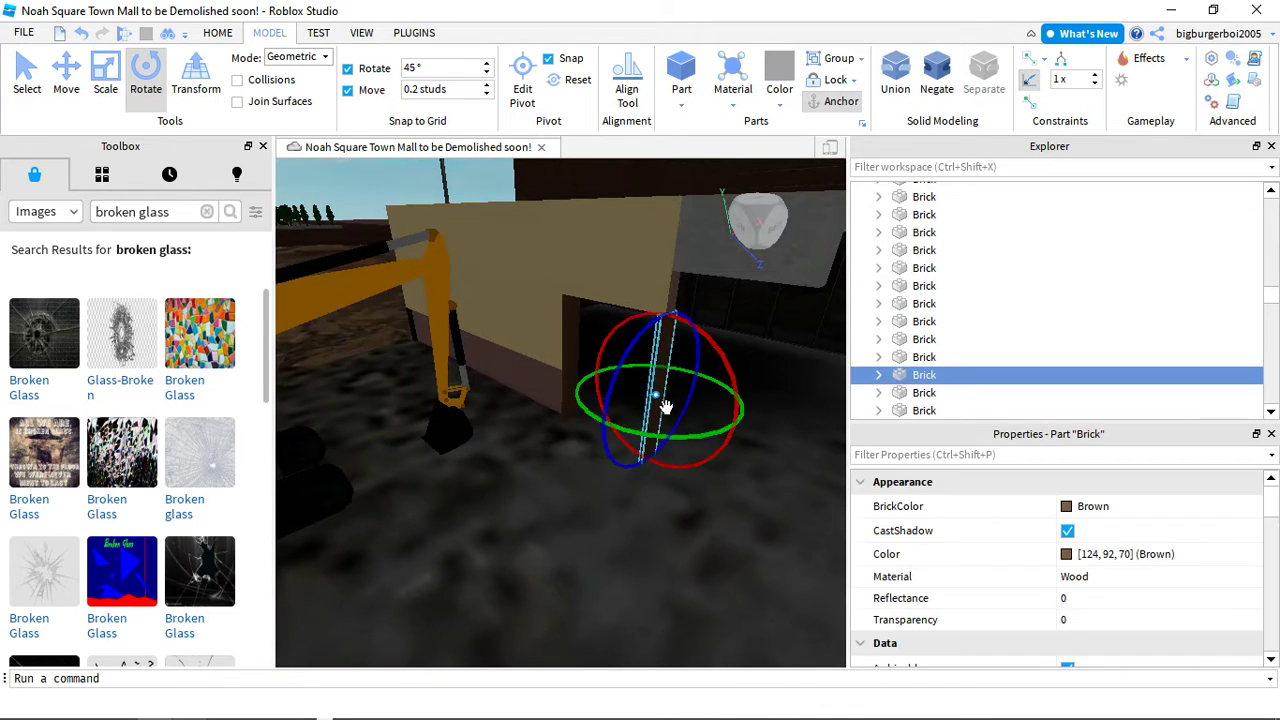
pyautogui.click(642, 323)
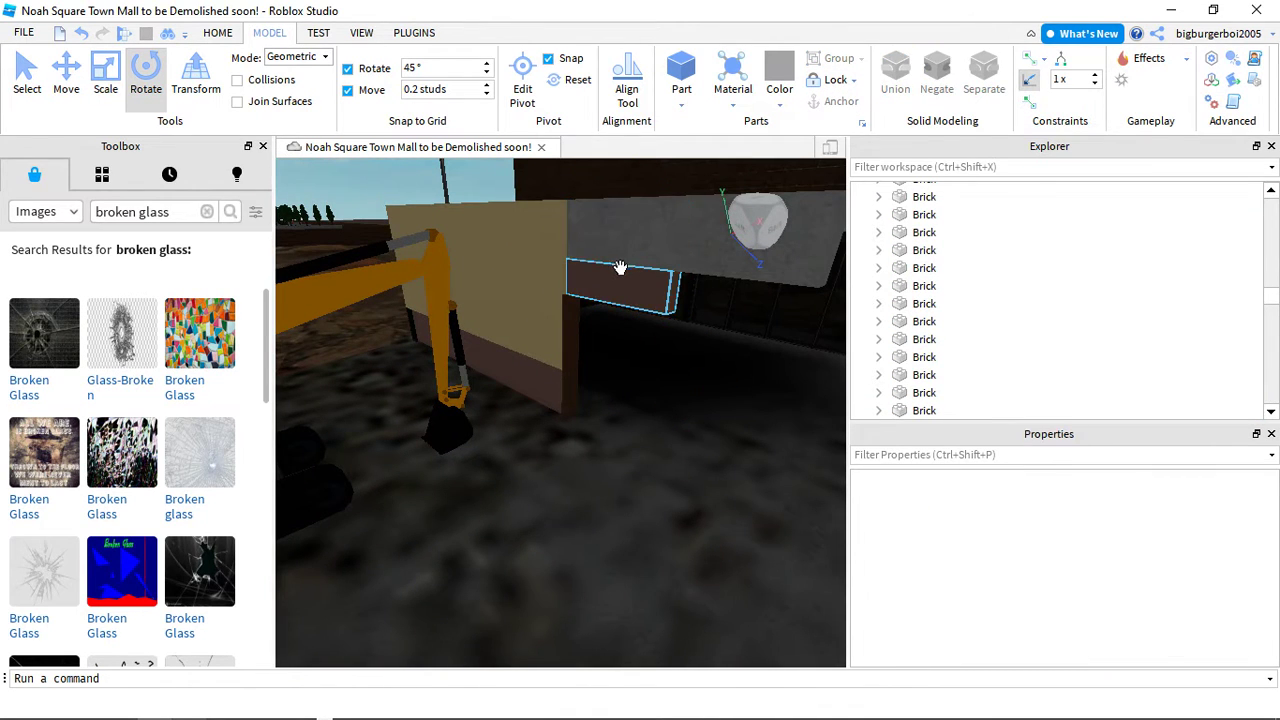
pyautogui.click(607, 283)
pyautogui.press('Delete')
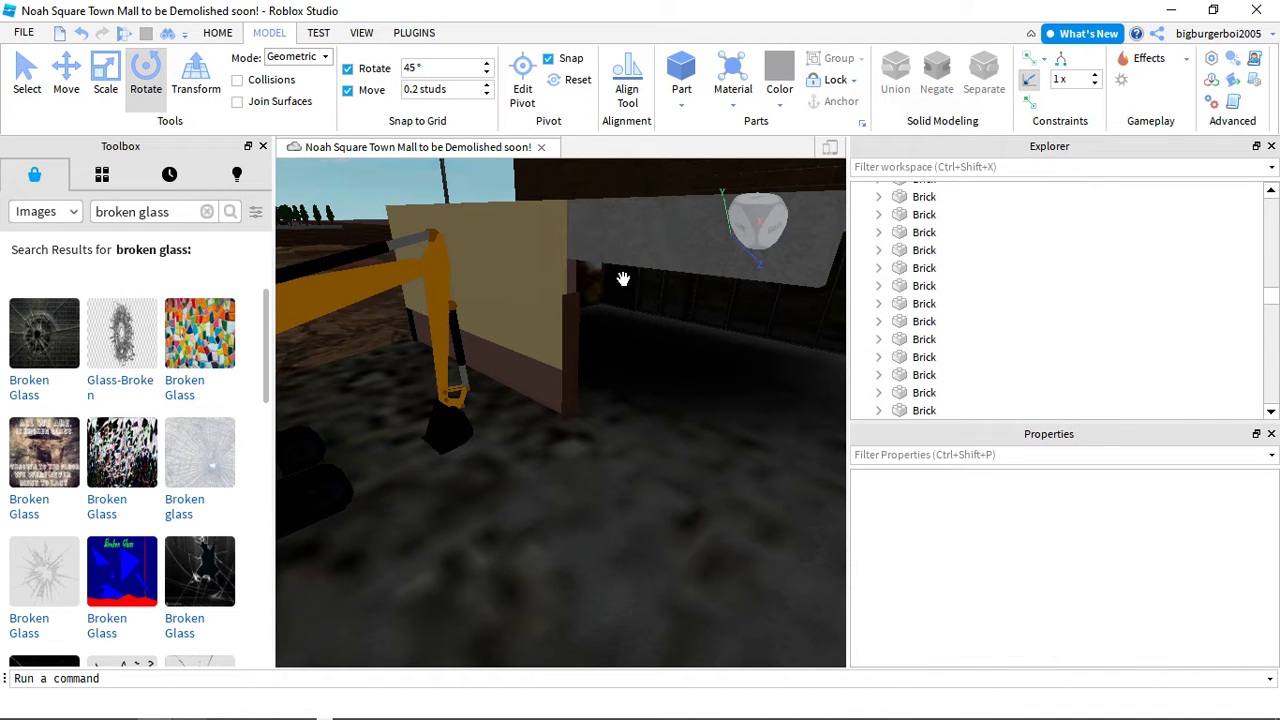
pyautogui.press('Delete')
pyautogui.click(566, 349)
pyautogui.press('Delete')
# Delete the long yellow wall section beside the doorway and the sand red inner panel behind it
pyautogui.click(526, 286)
pyautogui.press('Delete')
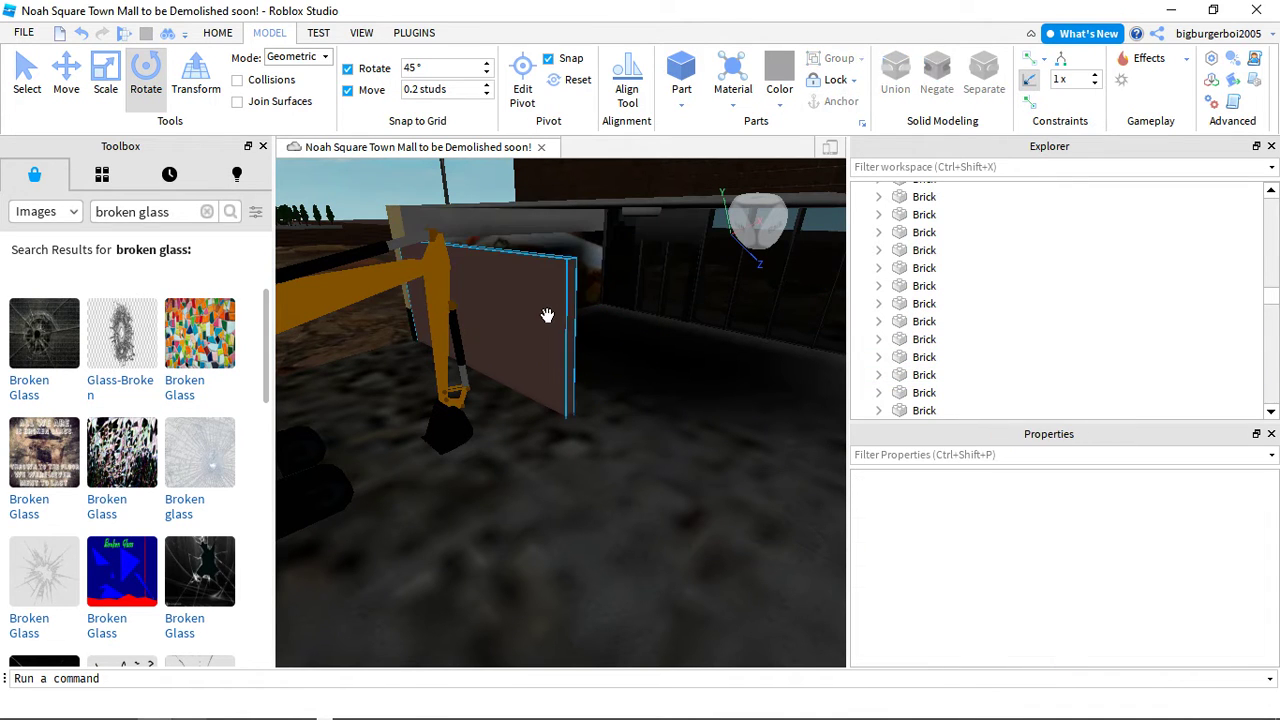
pyautogui.click(534, 346)
pyautogui.press('Delete')
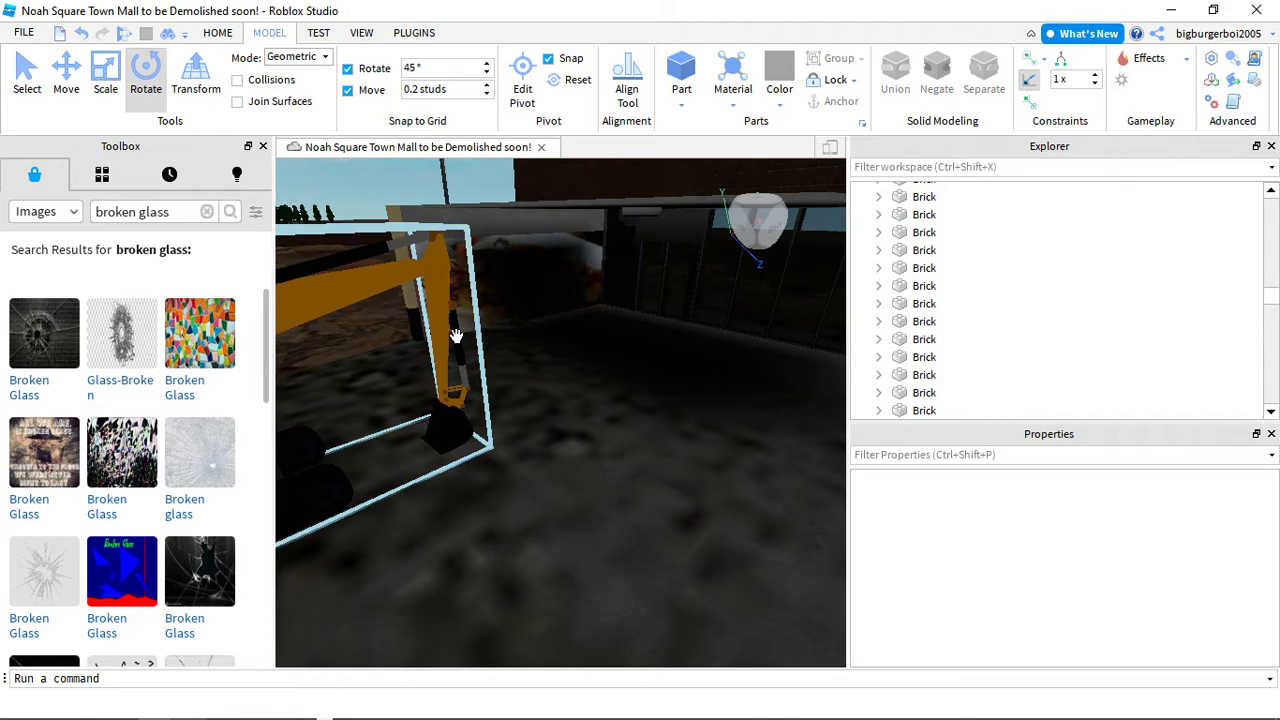
# Move the excavator up to the shop's last standing side wall with the food picture
pyautogui.moveTo(455, 335); pyautogui.dragTo(694, 578, button='right')
pyautogui.click(760, 578)
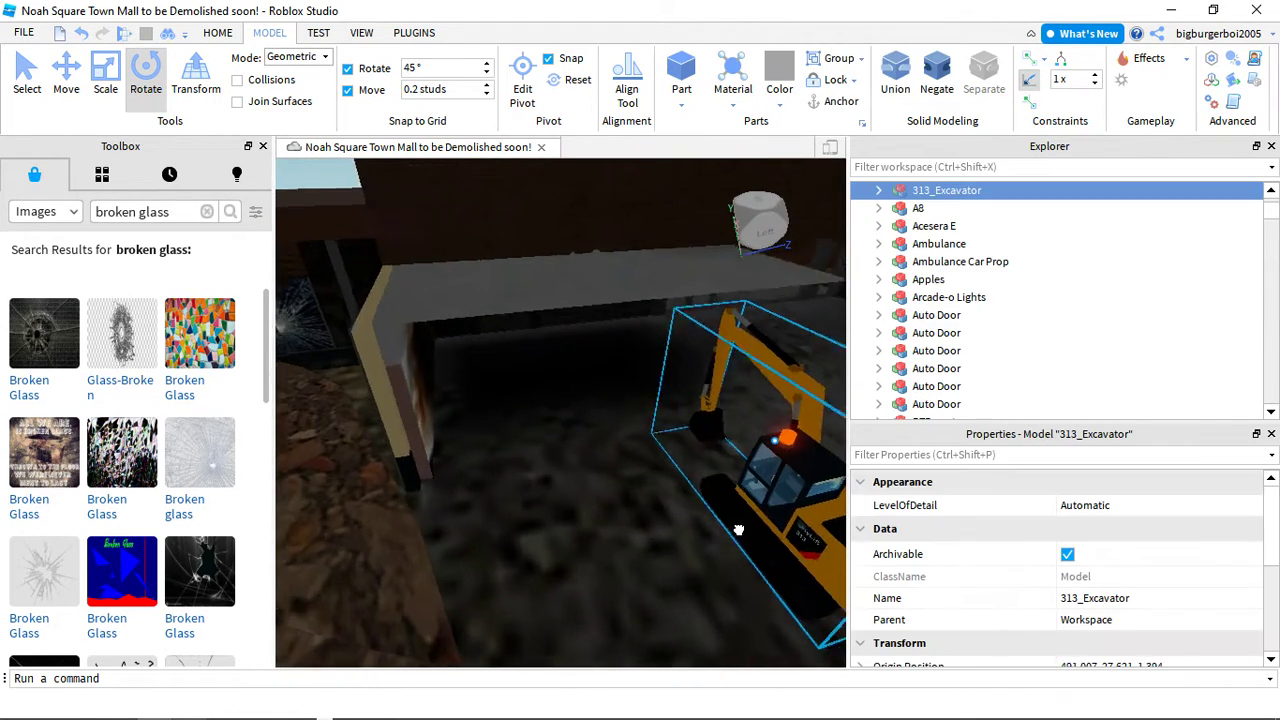
pyautogui.press('f')
pyautogui.scroll(5, 451, 486)
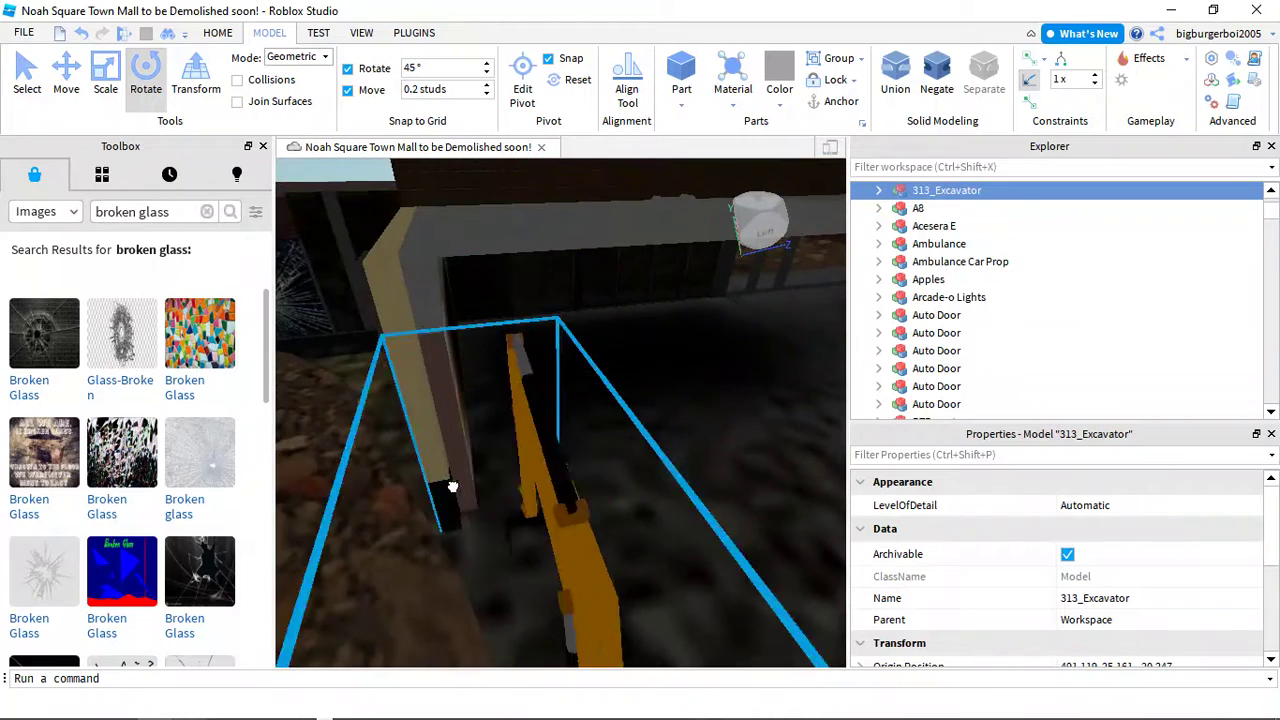
pyautogui.scroll(-3, 580, 443)
pyautogui.scroll(6, 571, 434)
# Delete the sand red picture panel, the yellow wall behind it and the remaining upper and frame pieces of that side
pyautogui.click(527, 410)
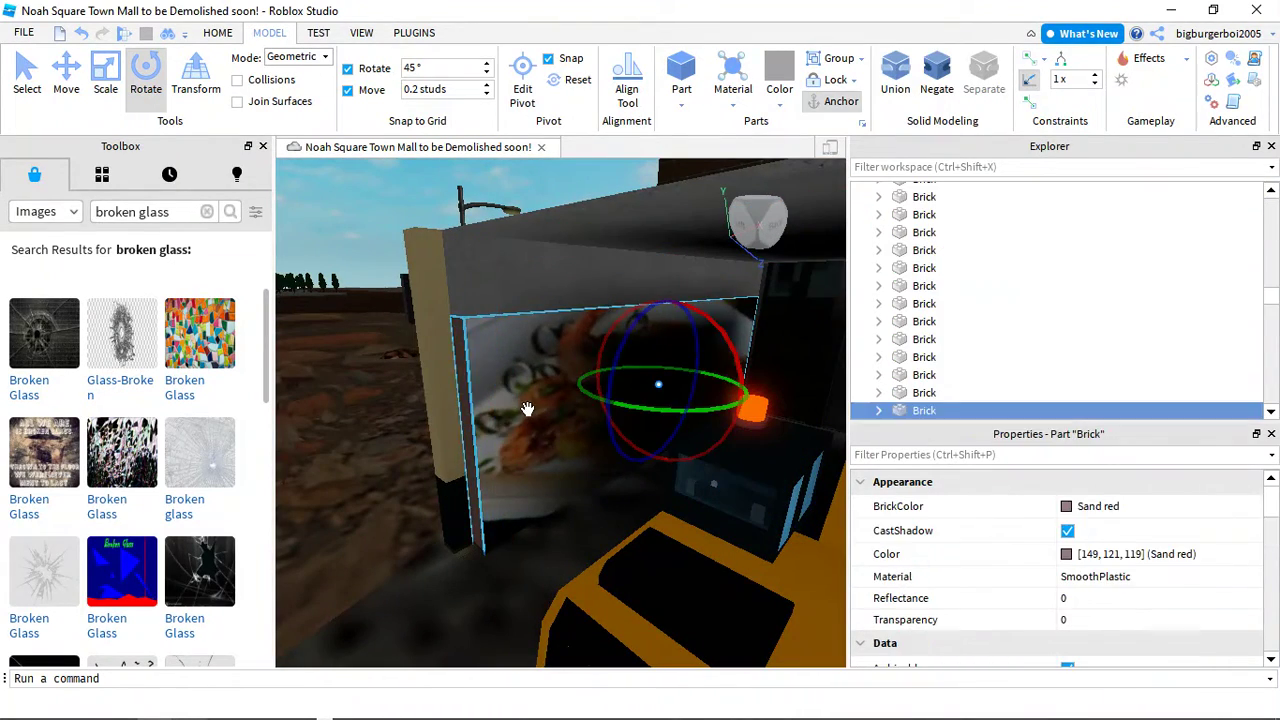
pyautogui.click(521, 386)
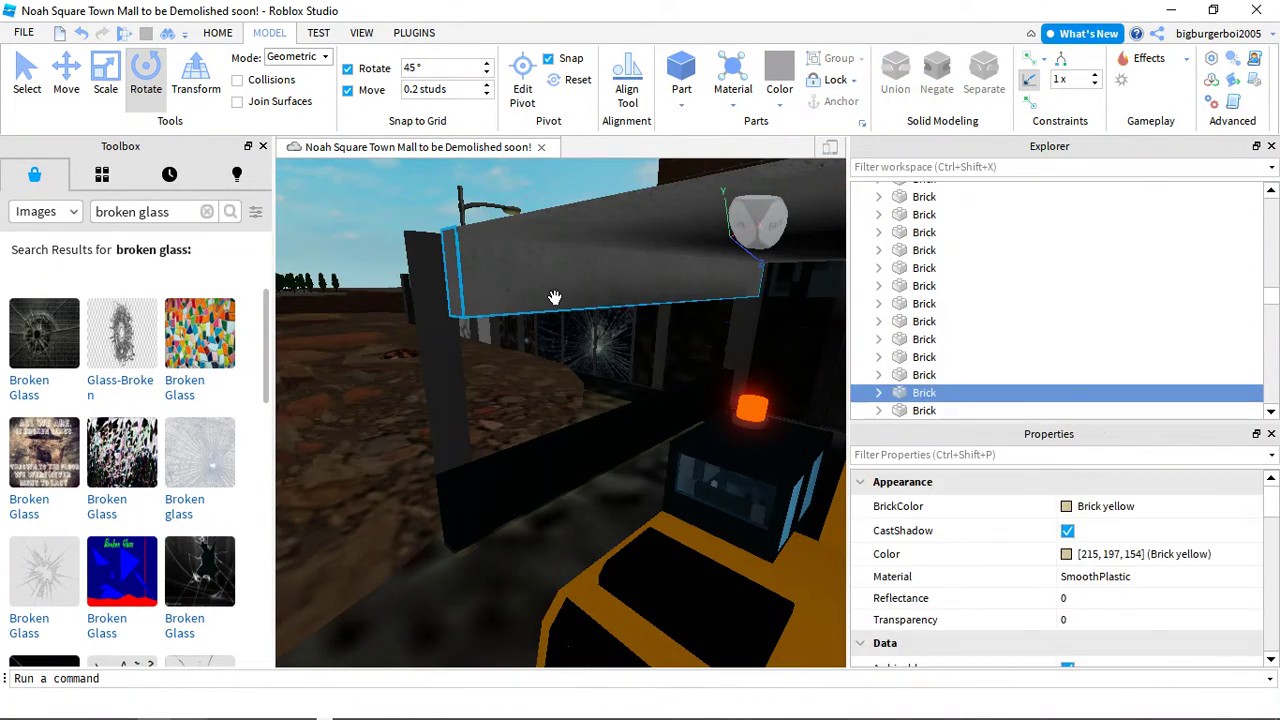
pyautogui.click(444, 428)
# Delete the shop's grey roof slab and the round ceiling light beneath it
pyautogui.moveTo(560, 500); pyautogui.dragTo(546, 473, button='right')
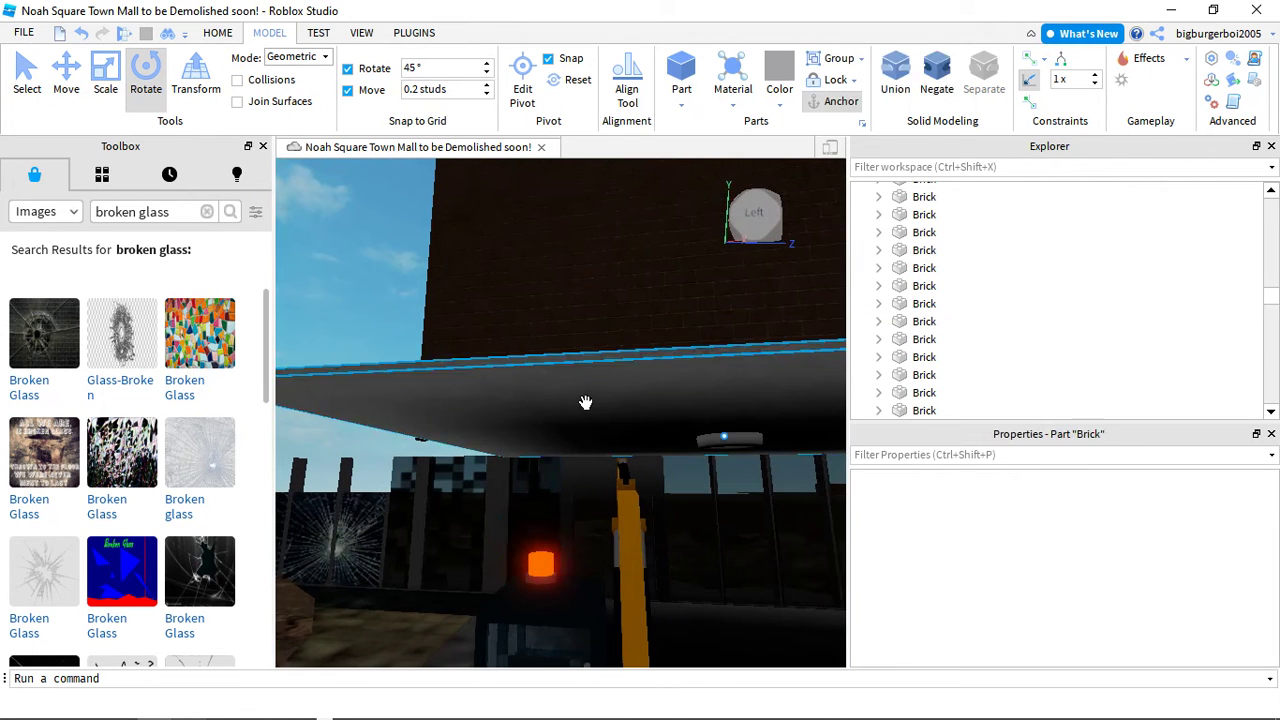
pyautogui.press('Delete')
pyautogui.press('Delete')
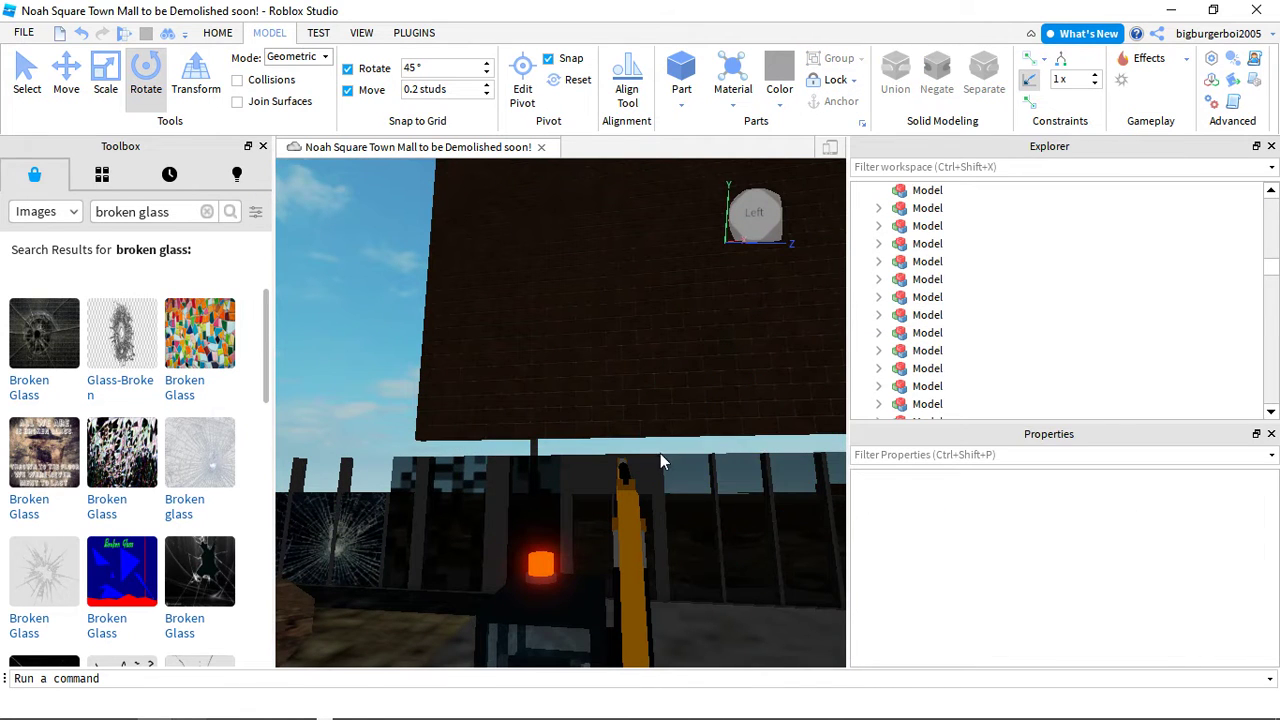
# Move the excavator away from the cleared shop to the far side of the site, behind the rubble piles
pyautogui.moveTo(660, 461); pyautogui.dragTo(630, 481, button='right')
pyautogui.click(634, 480)
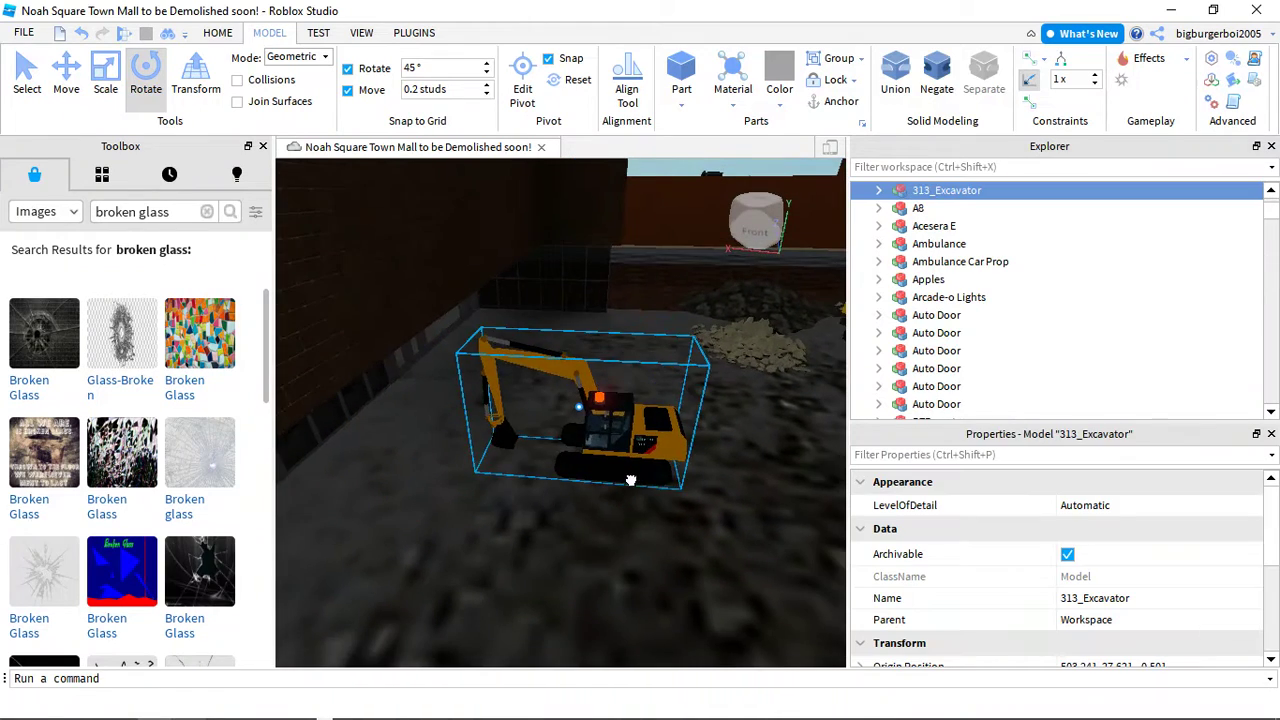
pyautogui.moveTo(630, 481); pyautogui.dragTo(570, 469)
pyautogui.moveTo(597, 451); pyautogui.dragTo(572, 449, button='right')
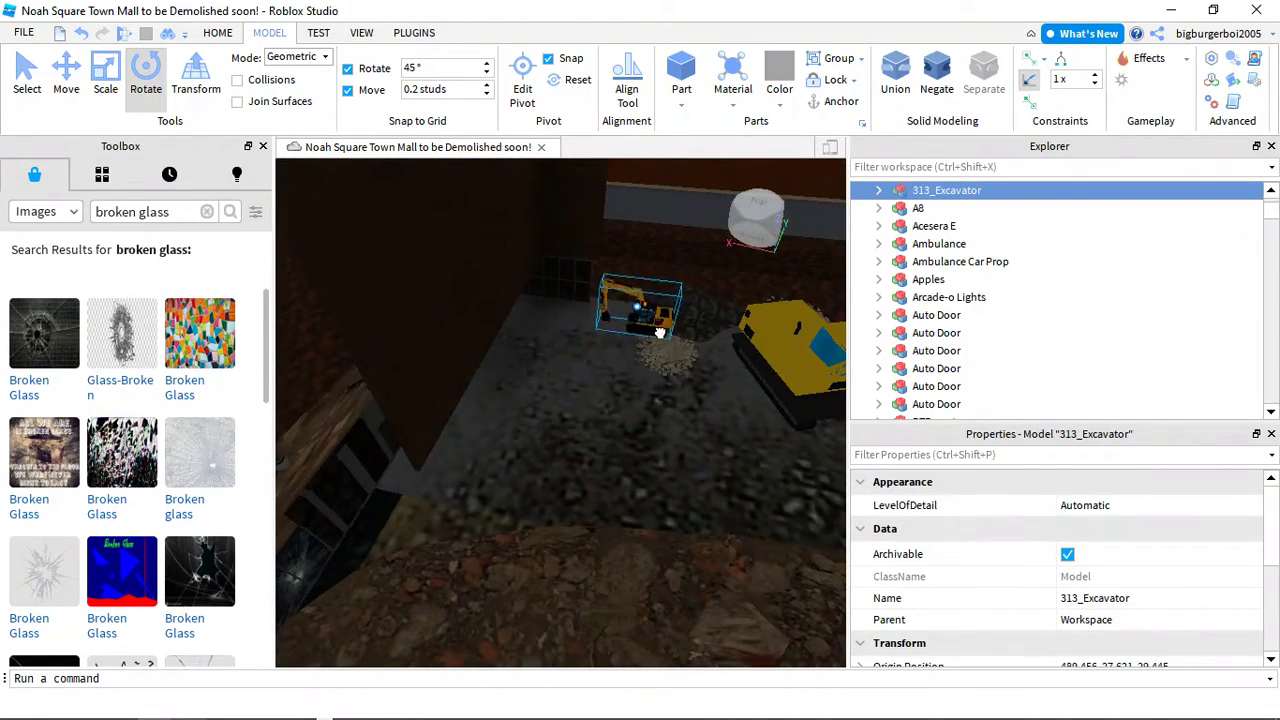
pyautogui.scroll(-3, 640, 305)
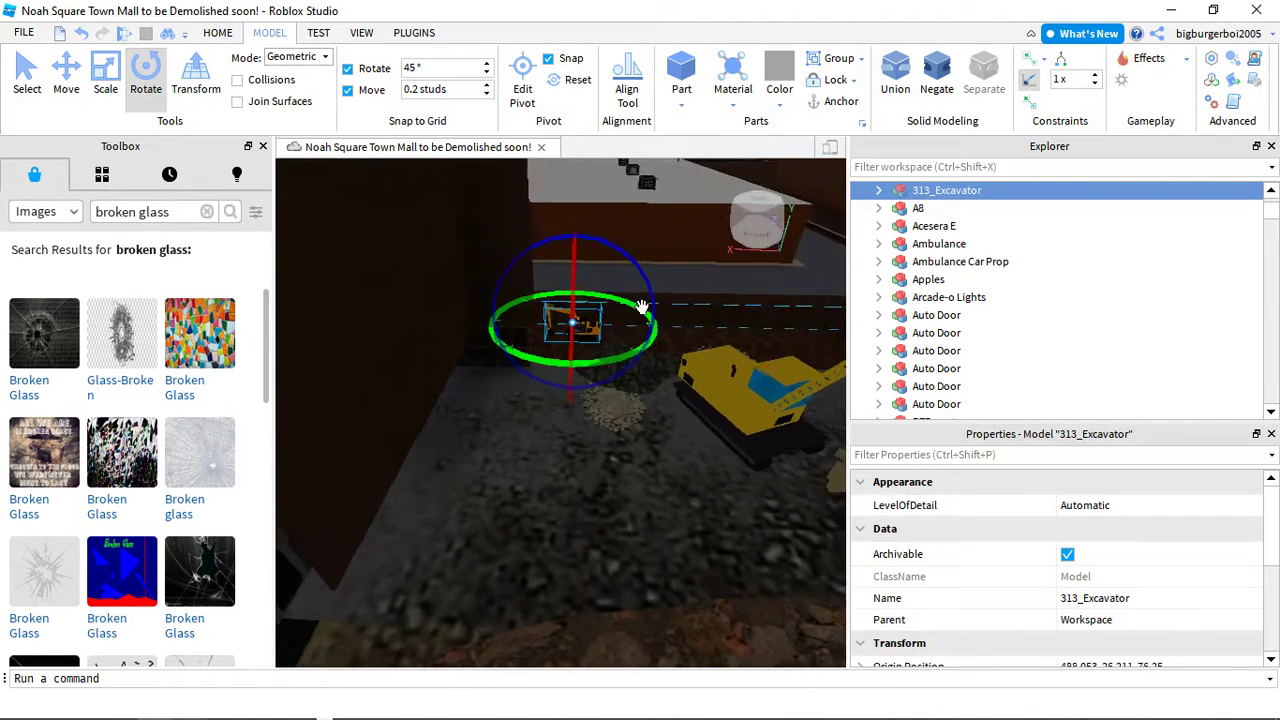
# Move the yellow crane next to the tall brown wall and rotate it so its boom points at the wall
pyautogui.click(517, 465)
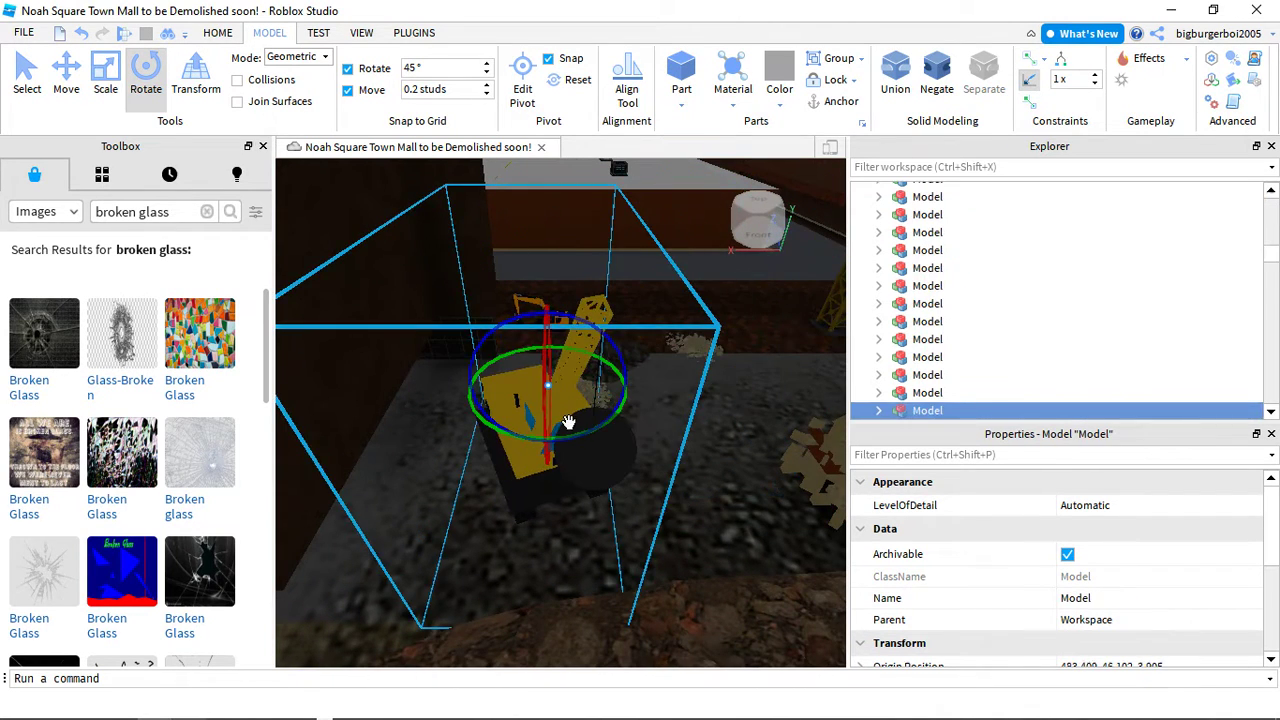
pyautogui.moveTo(568, 430); pyautogui.dragTo(643, 517)
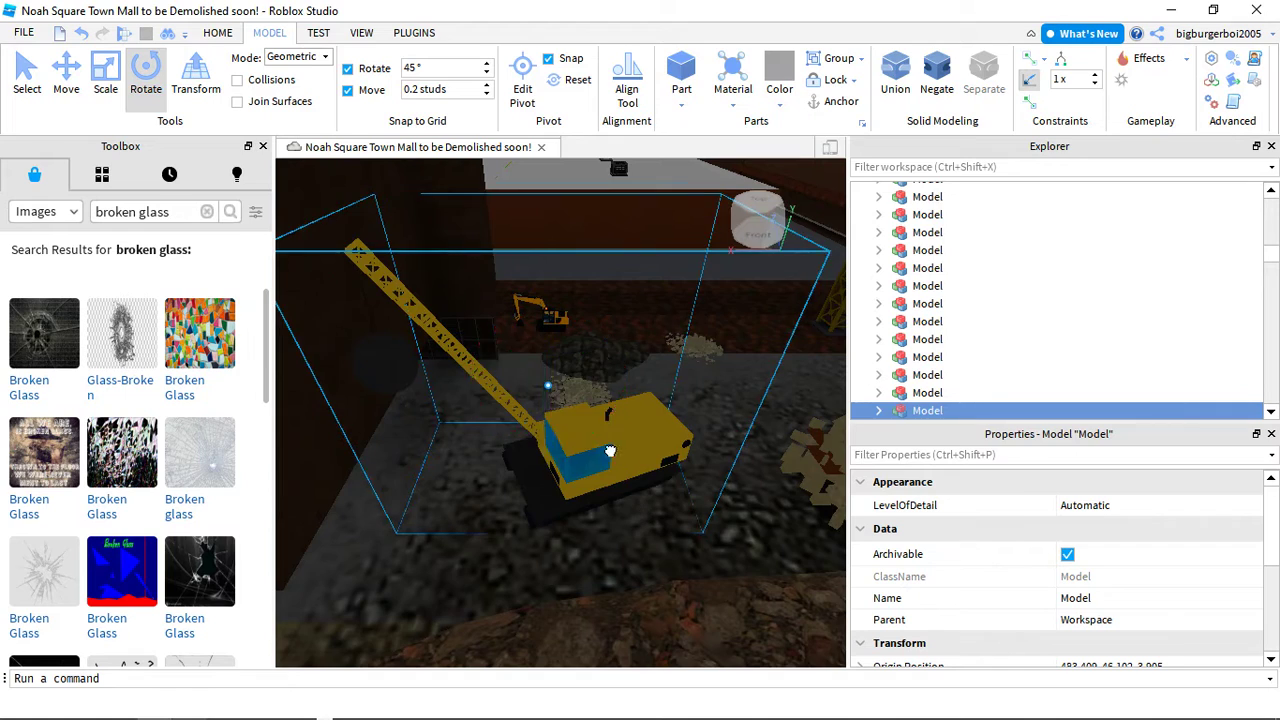
pyautogui.moveTo(610, 451); pyautogui.dragTo(644, 469)
# Delete the tall brown slate walls in front of the crane's boom
pyautogui.click(457, 434)
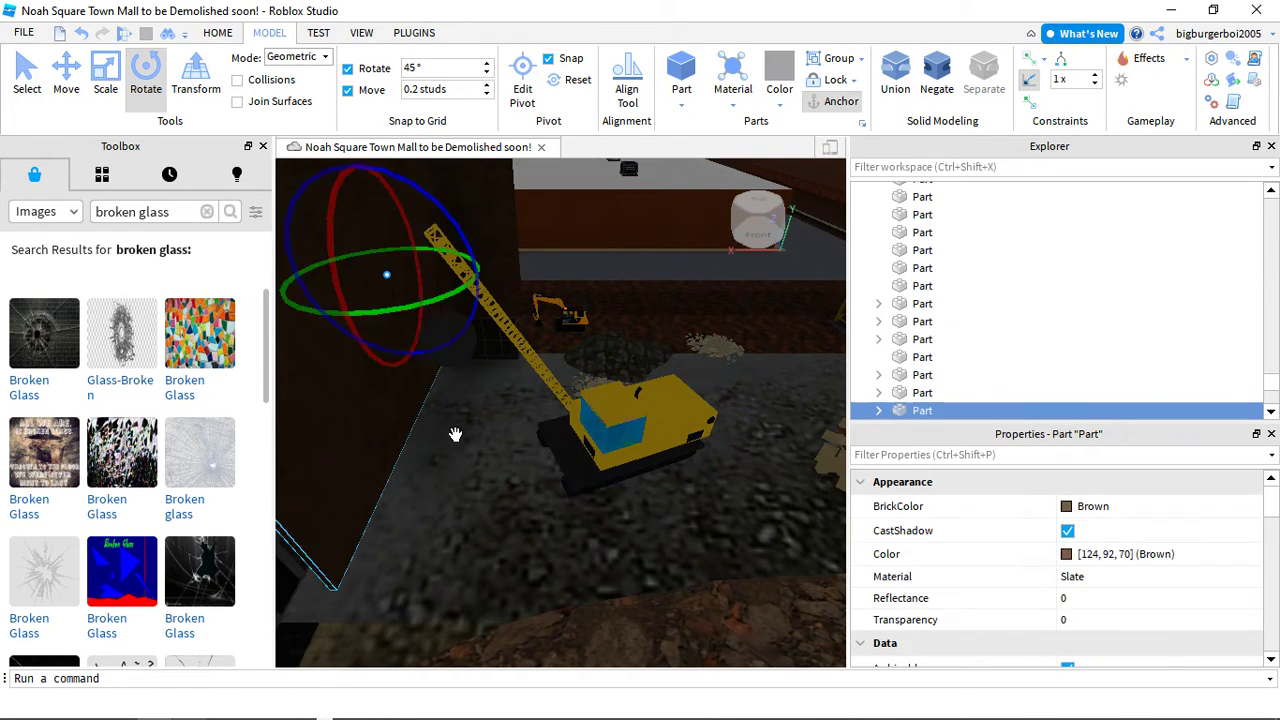
pyautogui.click(549, 420)
pyautogui.moveTo(549, 420); pyautogui.dragTo(594, 391, button='right')
pyautogui.press('w')
# Delete the dark stone grey corner pillar, the bottom rail and a thin window bar beside the window wall
pyautogui.click(620, 366)
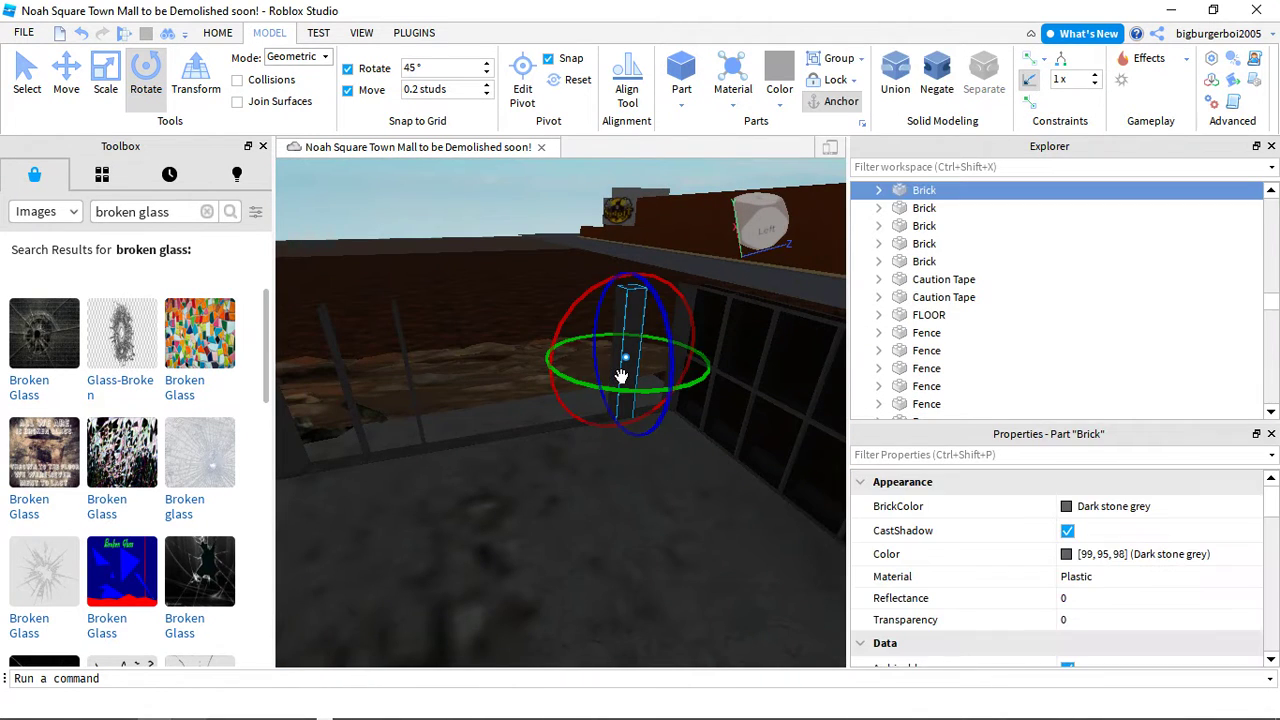
pyautogui.keyDown('ctrl'); pyautogui.click(612, 393); pyautogui.keyUp('ctrl')
pyautogui.click(628, 387)
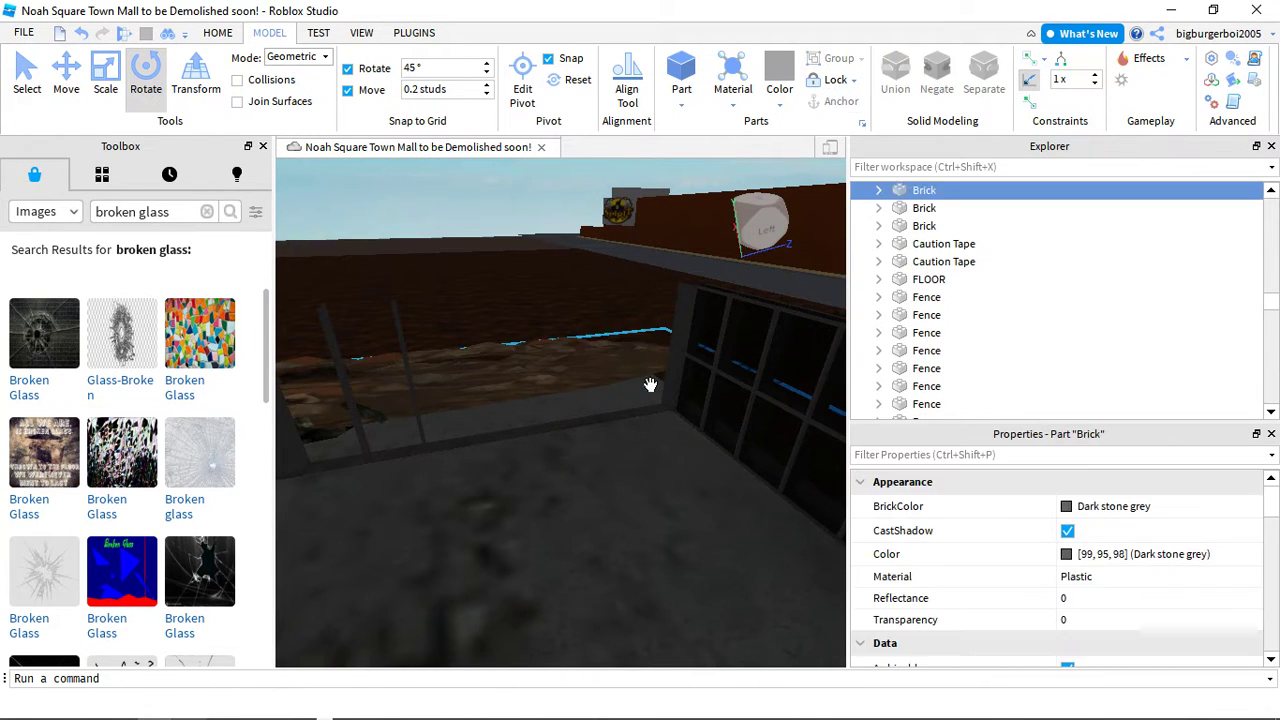
pyautogui.keyDown('ctrl'); pyautogui.click(583, 423); pyautogui.keyUp('ctrl')
pyautogui.click(434, 391)
pyautogui.keyDown('ctrl'); pyautogui.click(413, 397); pyautogui.keyUp('ctrl')
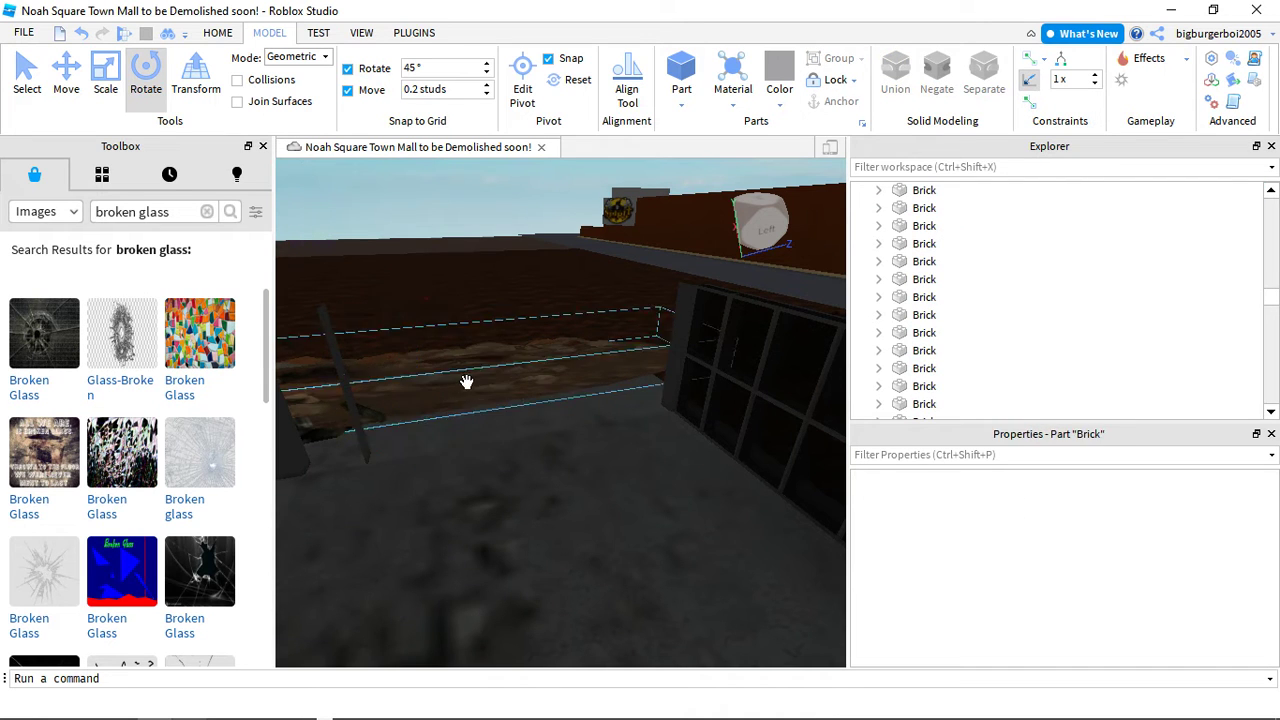
# Delete the transparent black glass and the dark panel between the standing storefront posts
pyautogui.moveTo(466, 382); pyautogui.dragTo(466, 382, button='right')
pyautogui.click(677, 428)
pyautogui.click(617, 417)
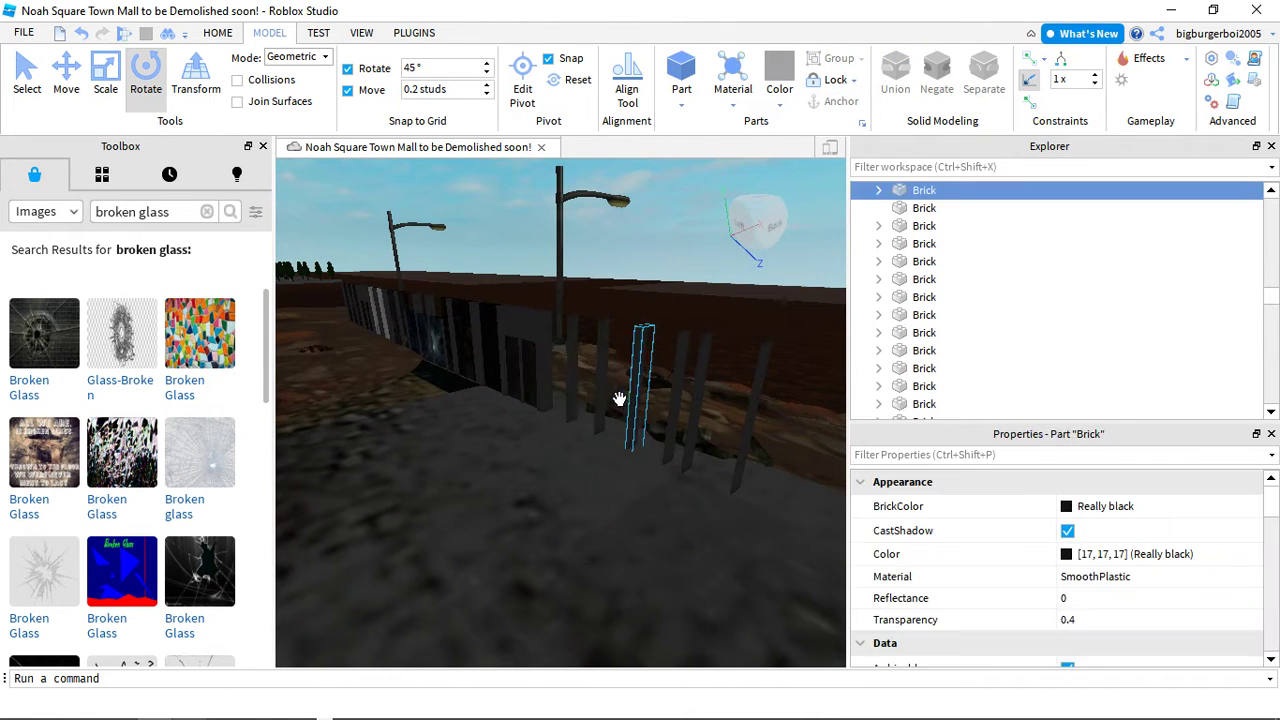
pyautogui.press('Delete')
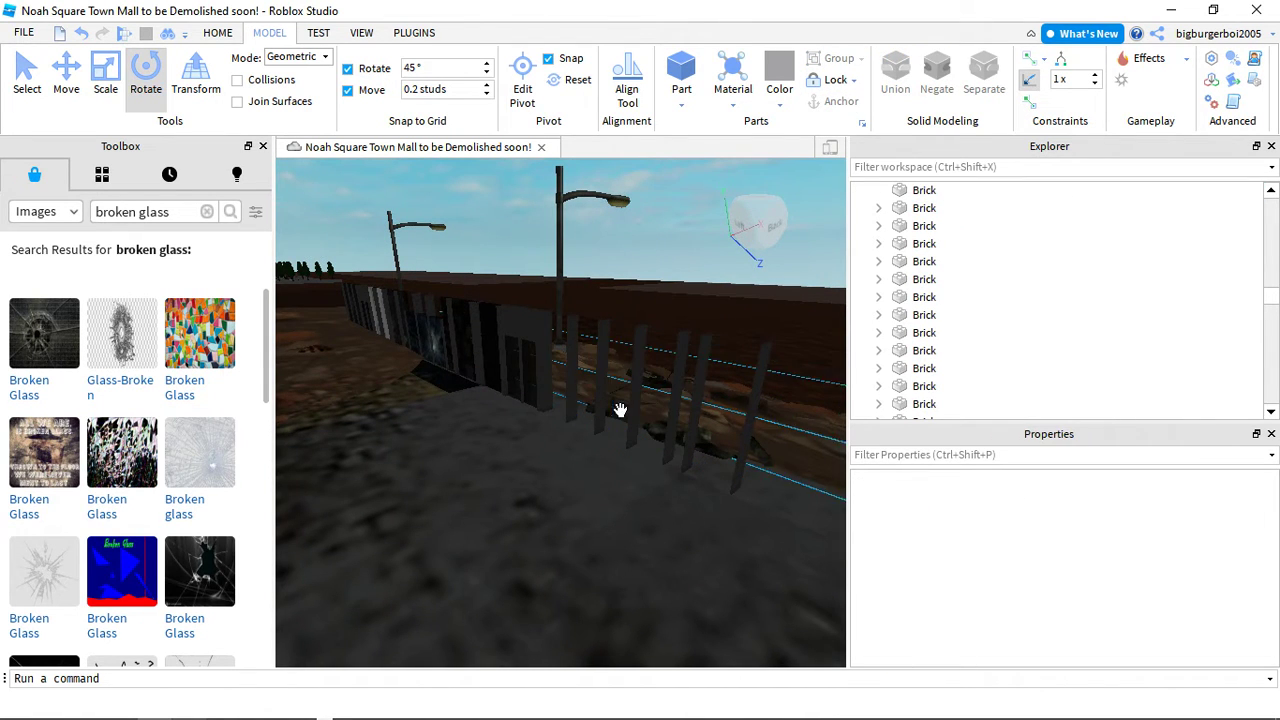
pyautogui.click(509, 362)
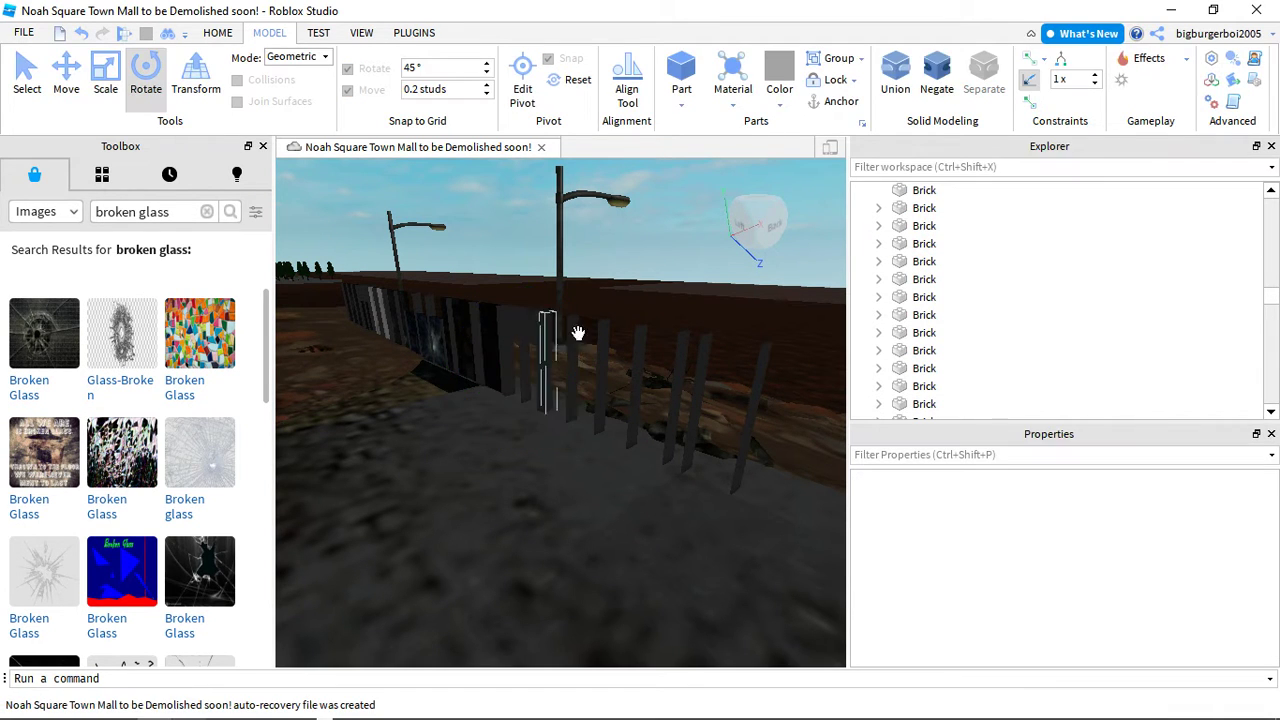
# Delete the row of thin freestanding dark stone grey posts at the near end of the storefront, leaving one standing
pyautogui.click(698, 437)
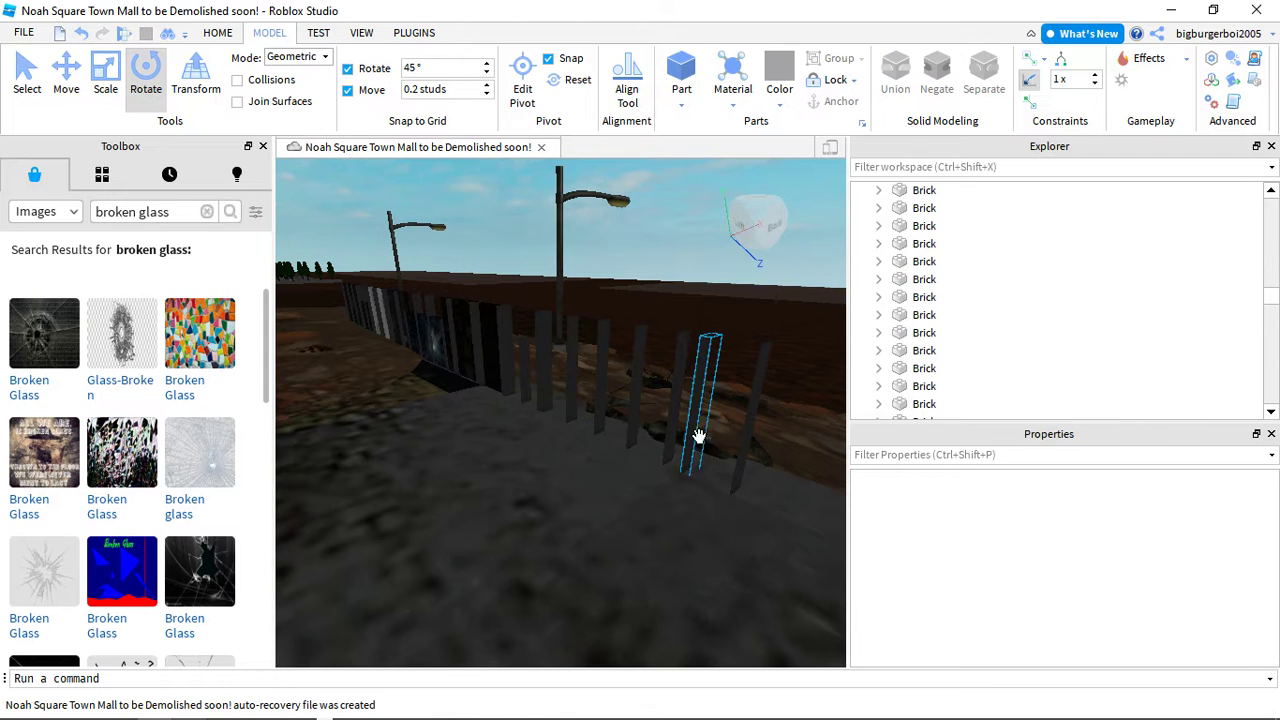
pyautogui.click(709, 443)
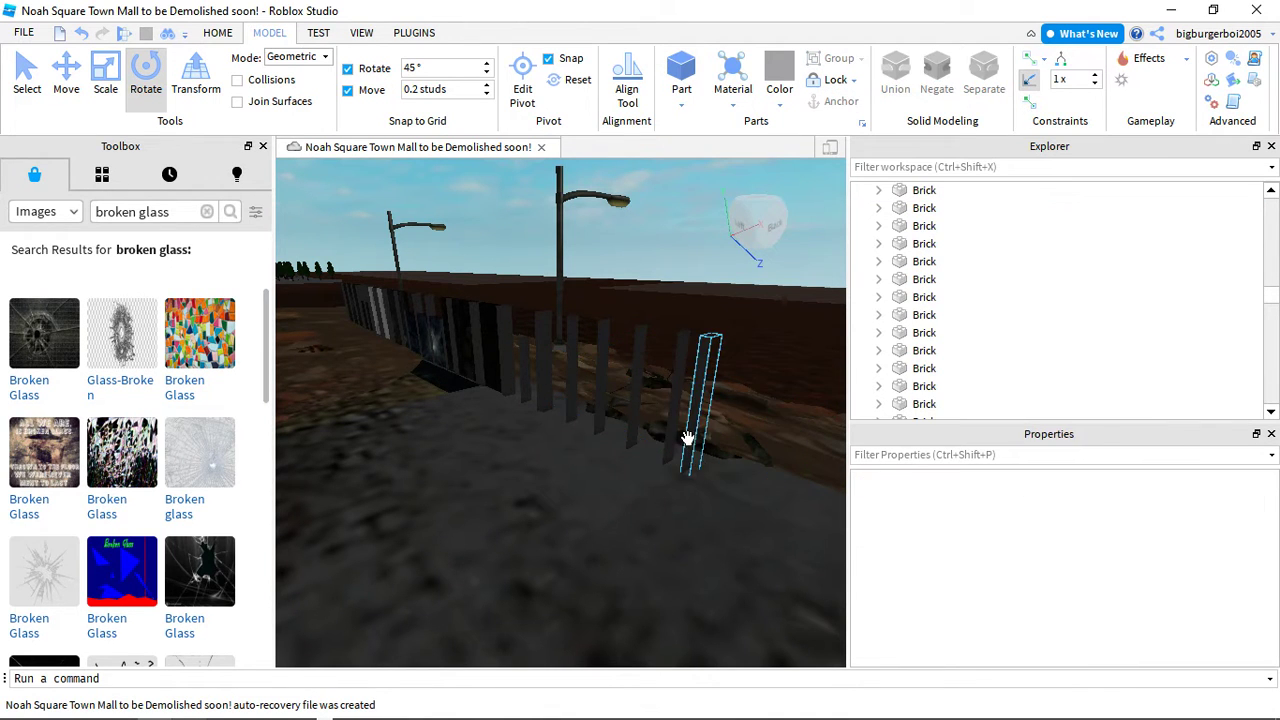
pyautogui.click(669, 426)
pyautogui.click(636, 407)
pyautogui.click(603, 398)
pyautogui.click(597, 400)
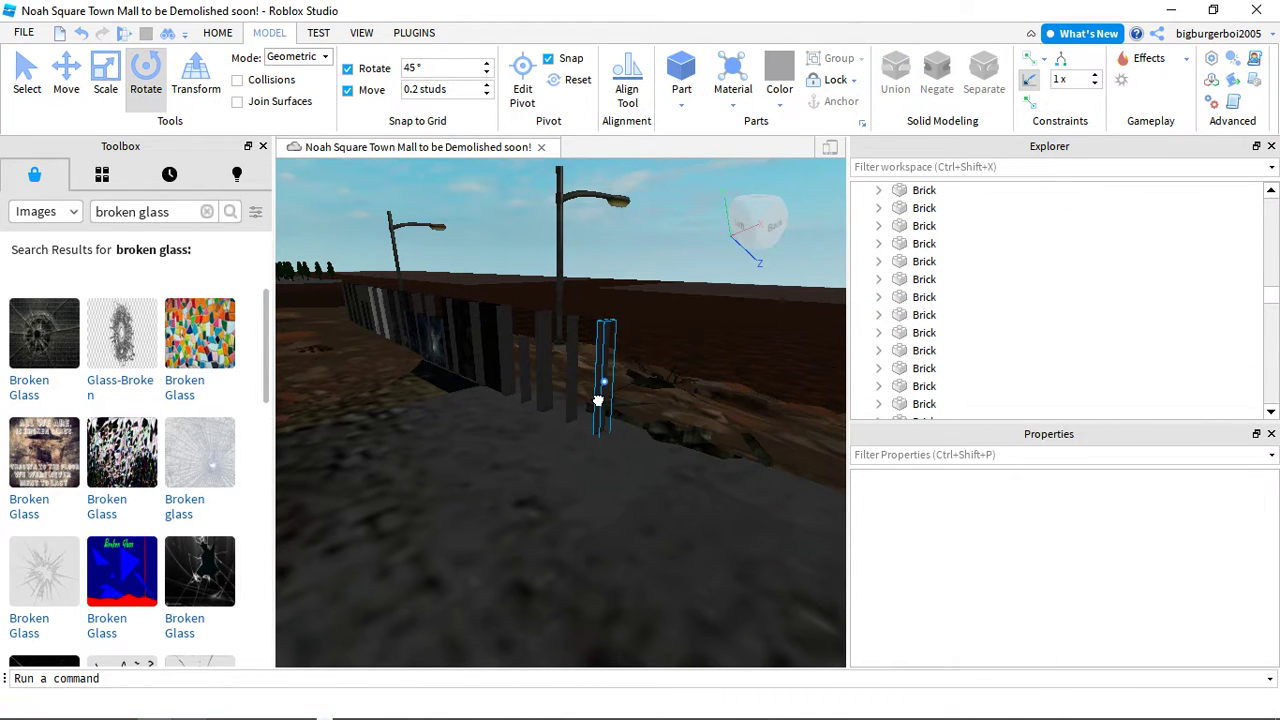
pyautogui.click(543, 366)
pyautogui.click(526, 362)
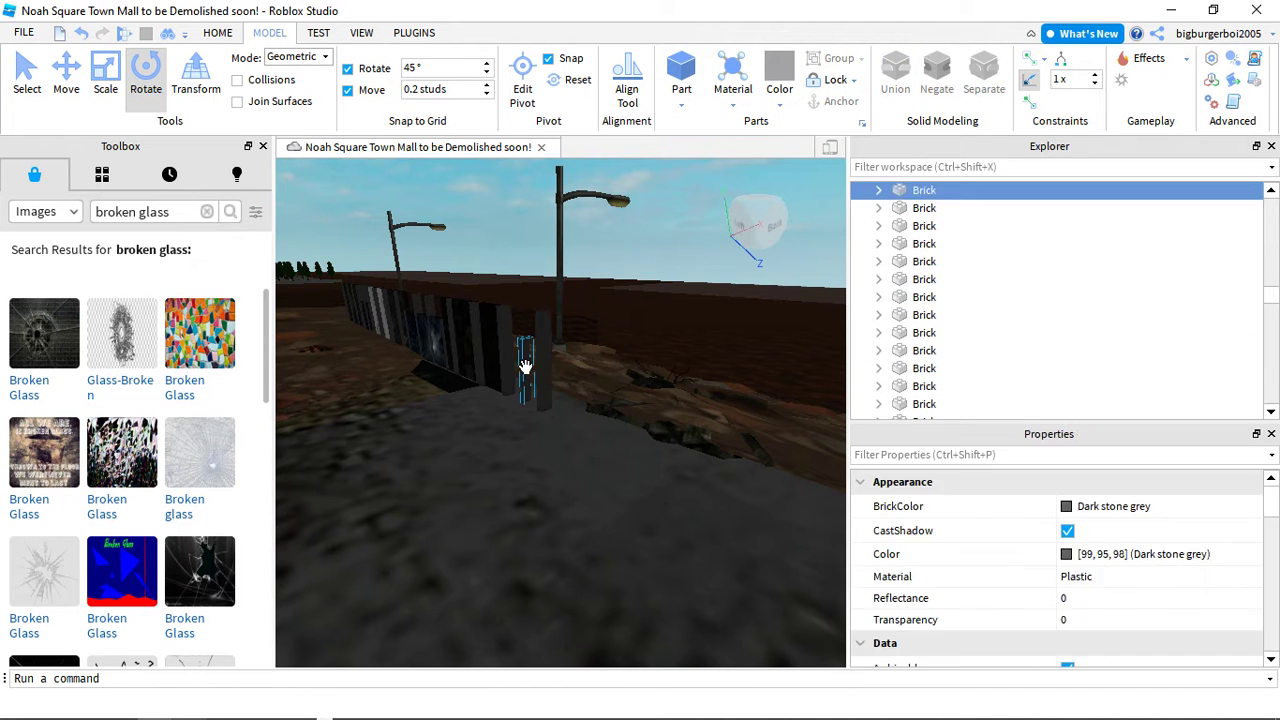
pyautogui.click(522, 367)
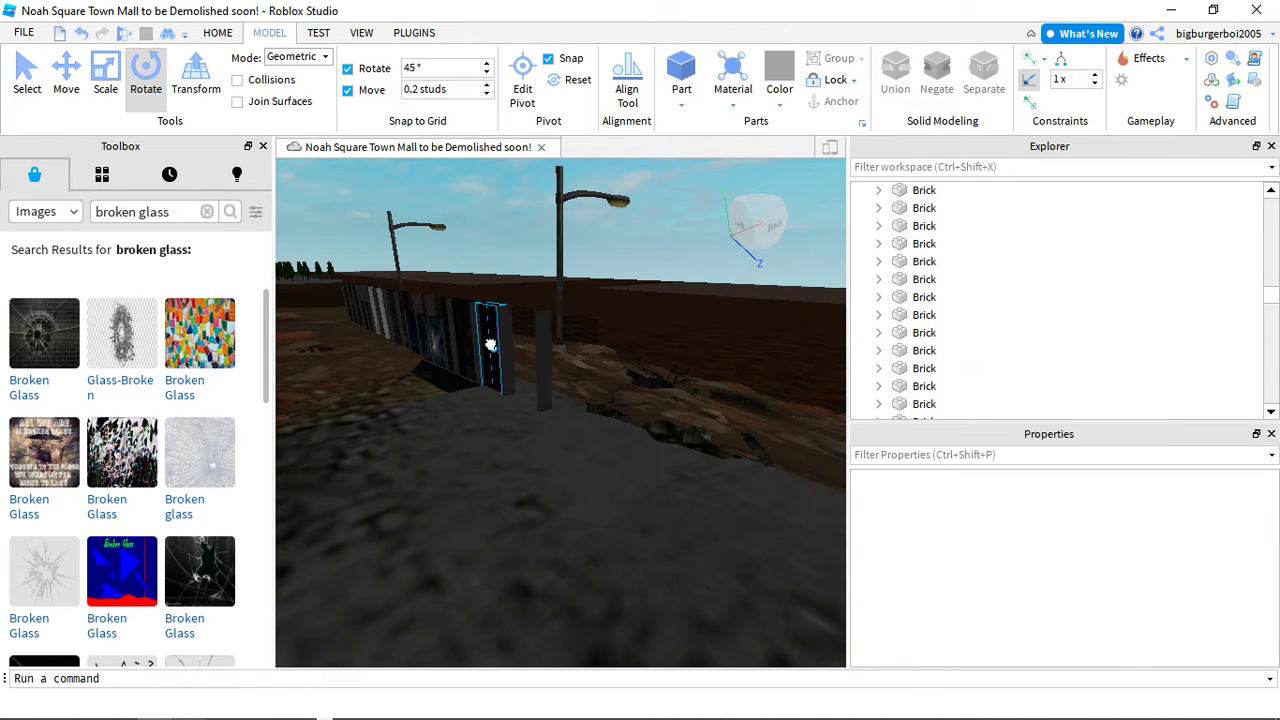
# Delete the dark glass panels and grey posts at the exposed end of the remaining storefront
pyautogui.click(503, 346)
pyautogui.click(503, 346)
pyautogui.click(494, 346)
pyautogui.click(497, 346)
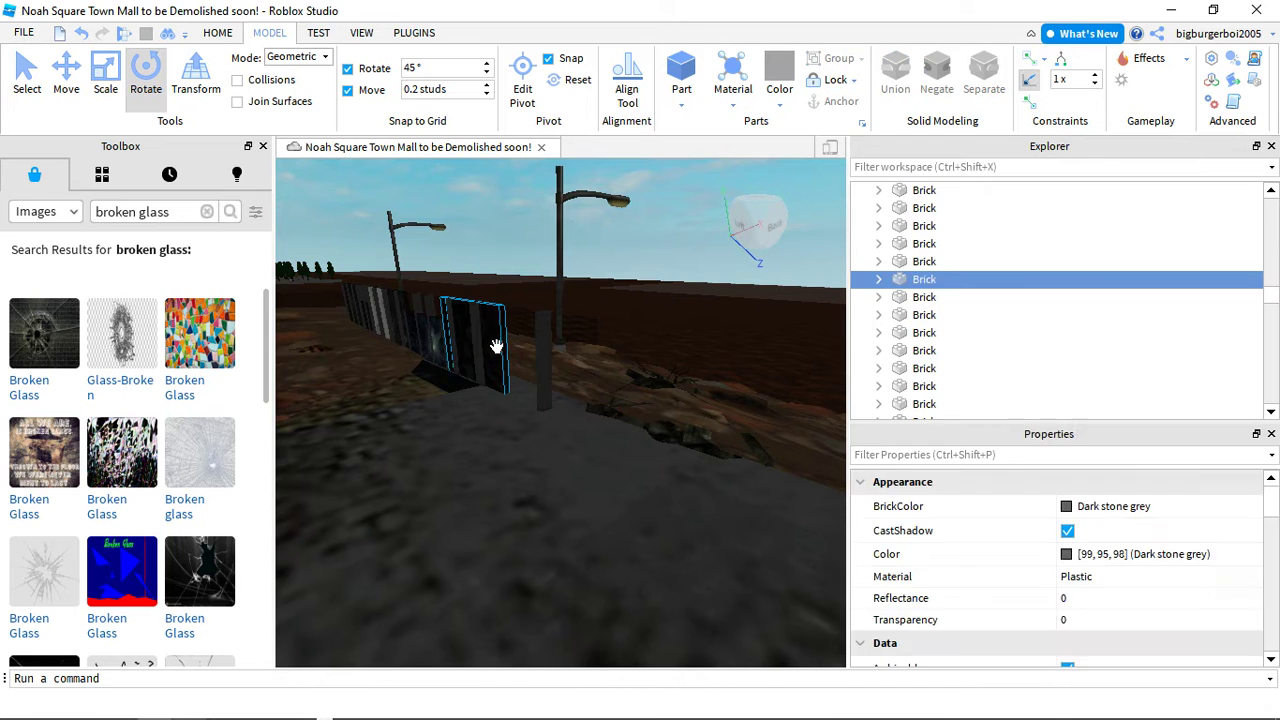
pyautogui.click(471, 343)
pyautogui.click(477, 343)
pyautogui.click(471, 343)
pyautogui.click(476, 343)
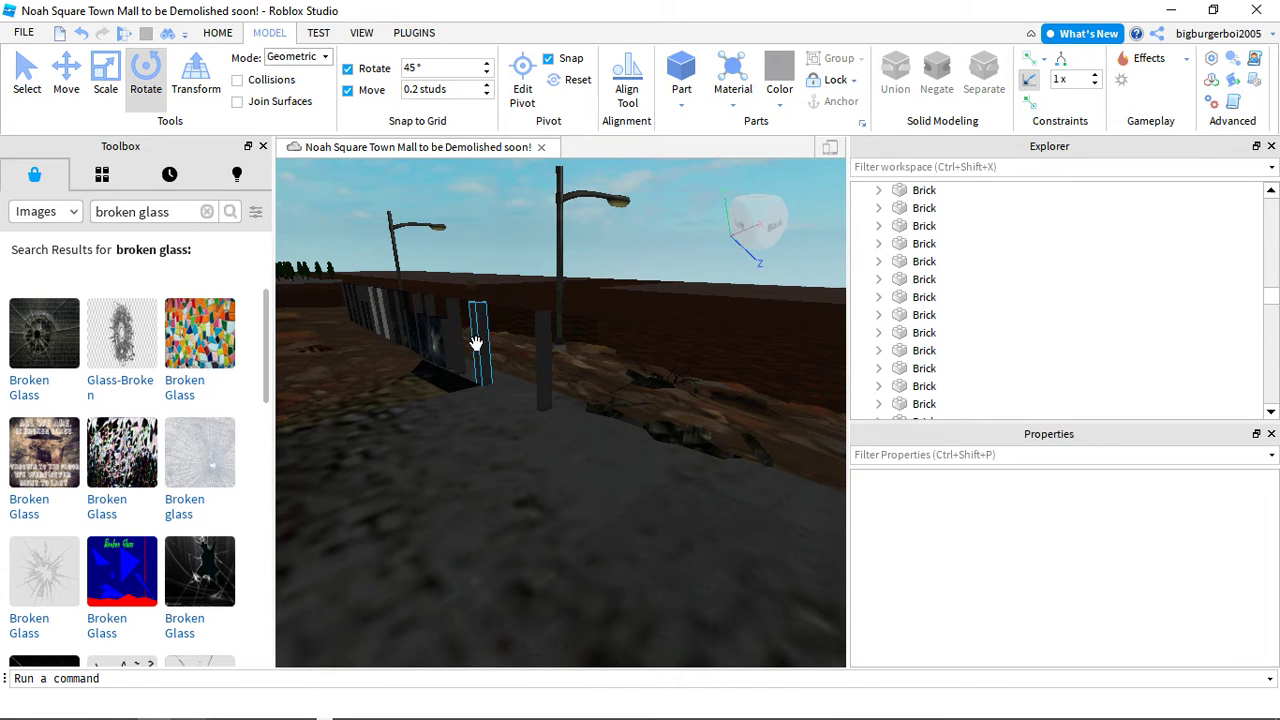
# Delete the next narrow storefront post and the lone grey post left standing on the concrete
pyautogui.click(472, 344)
pyautogui.click(471, 345)
pyautogui.click(476, 345)
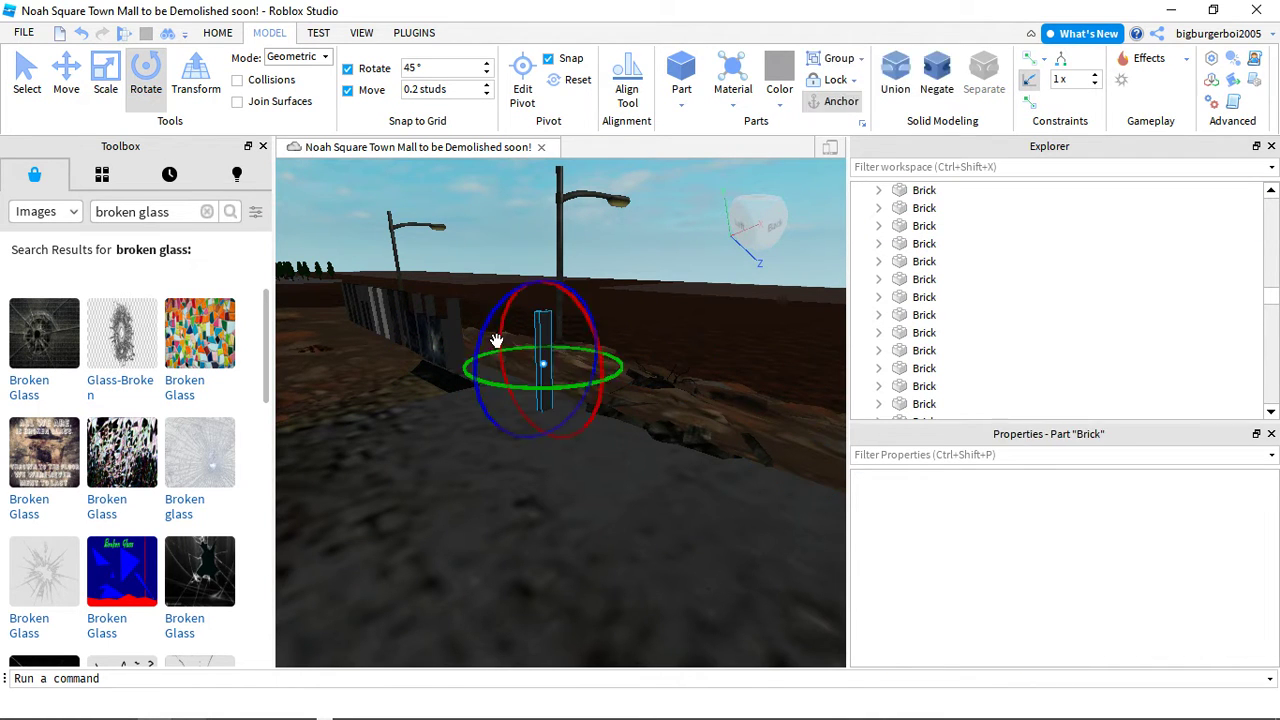
pyautogui.click(471, 334)
pyautogui.moveTo(471, 334)
pyautogui.mouseDown(button='right')
pyautogui.moveTo(571, 314)
pyautogui.moveTo(651, 423)
pyautogui.moveTo(614, 366)
pyautogui.moveTo(472, 334)
pyautogui.mouseUp(button='right')
# Move the excavator onto the cleared concrete near the remaining storefront posts
pyautogui.click(471, 325)
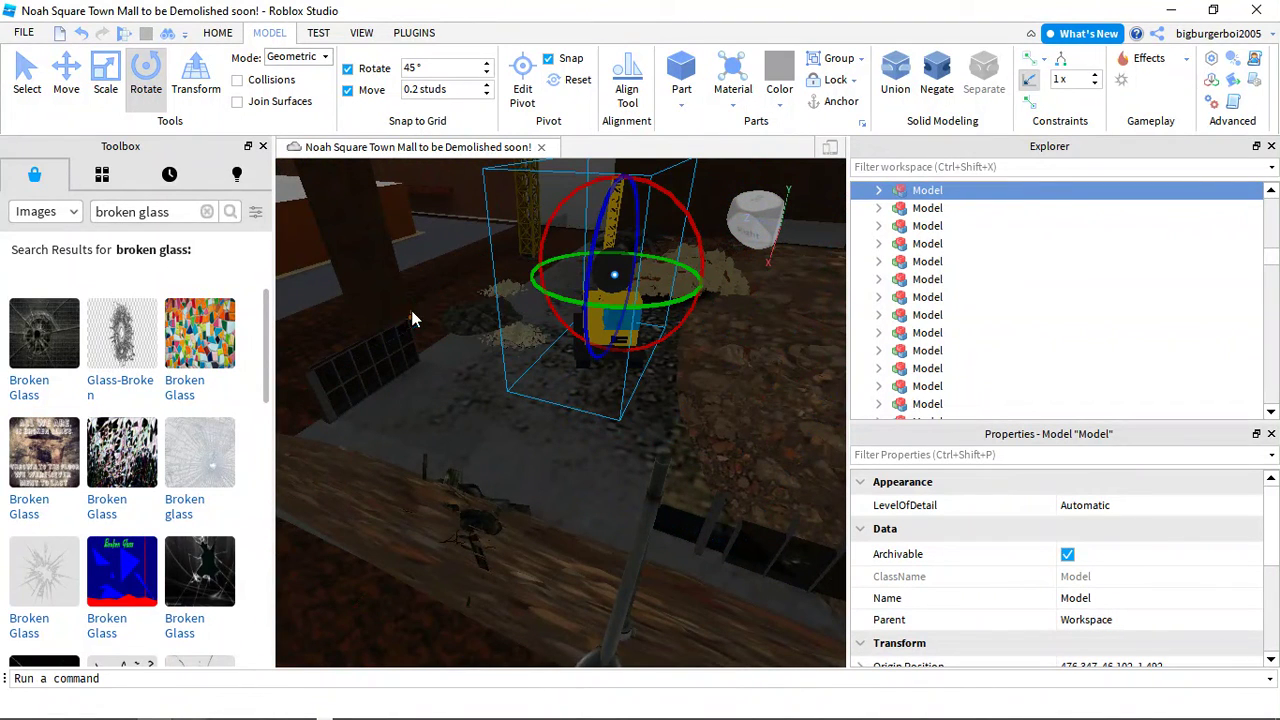
pyautogui.moveTo(470, 365); pyautogui.dragTo(657, 443)
pyautogui.scroll(5, 660, 443)
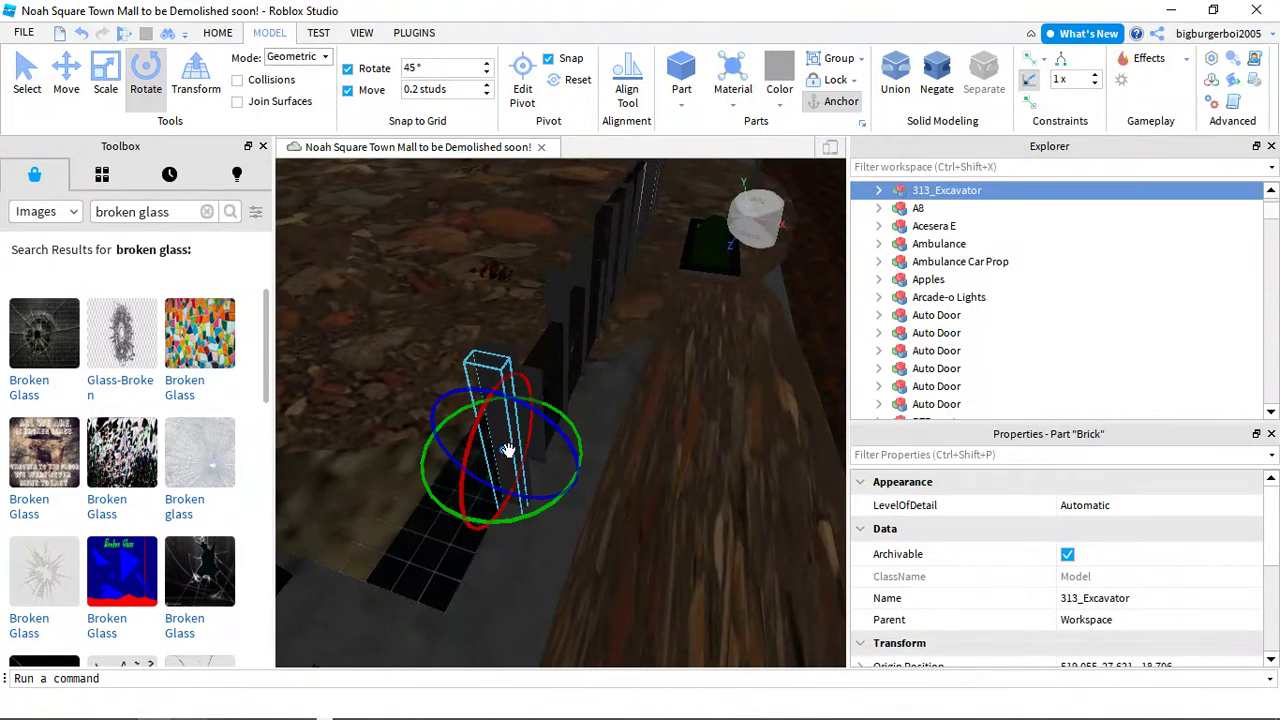
# Delete the grey posts and dark panels one after another from the storefront row beside the black tiled floor
pyautogui.click(508, 450)
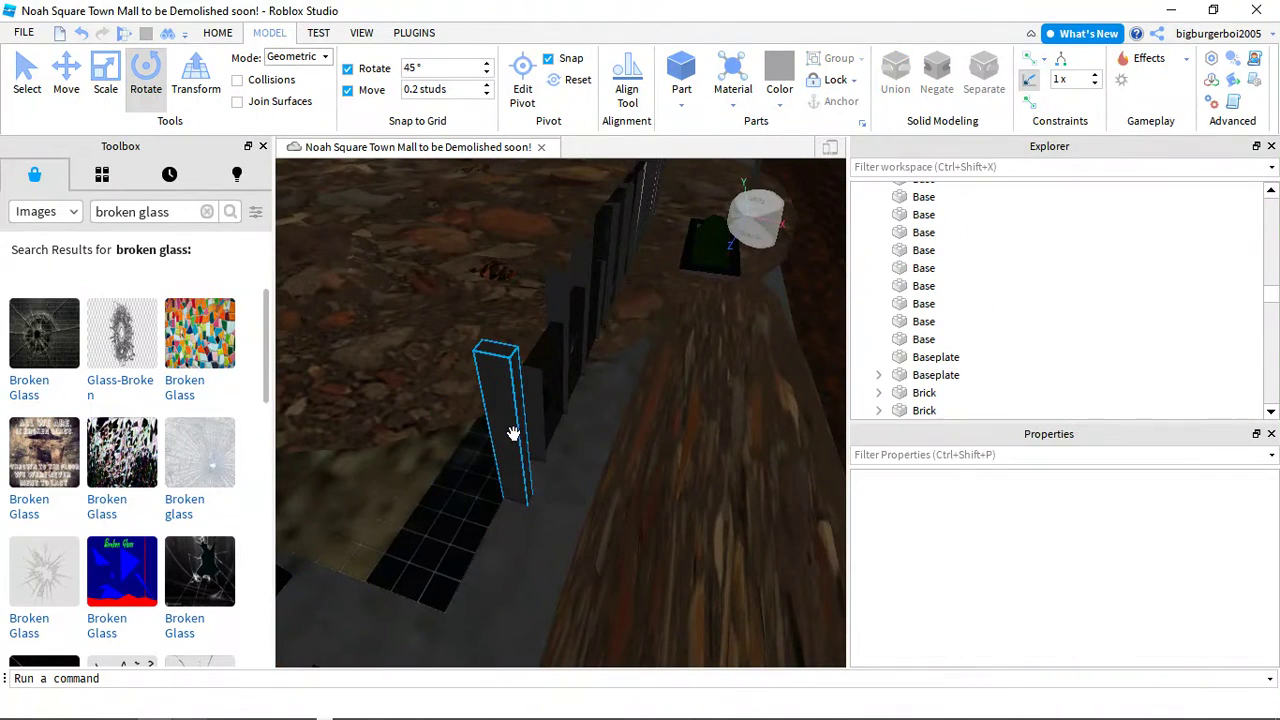
pyautogui.click(548, 440)
pyautogui.click(570, 360)
pyautogui.click(569, 357)
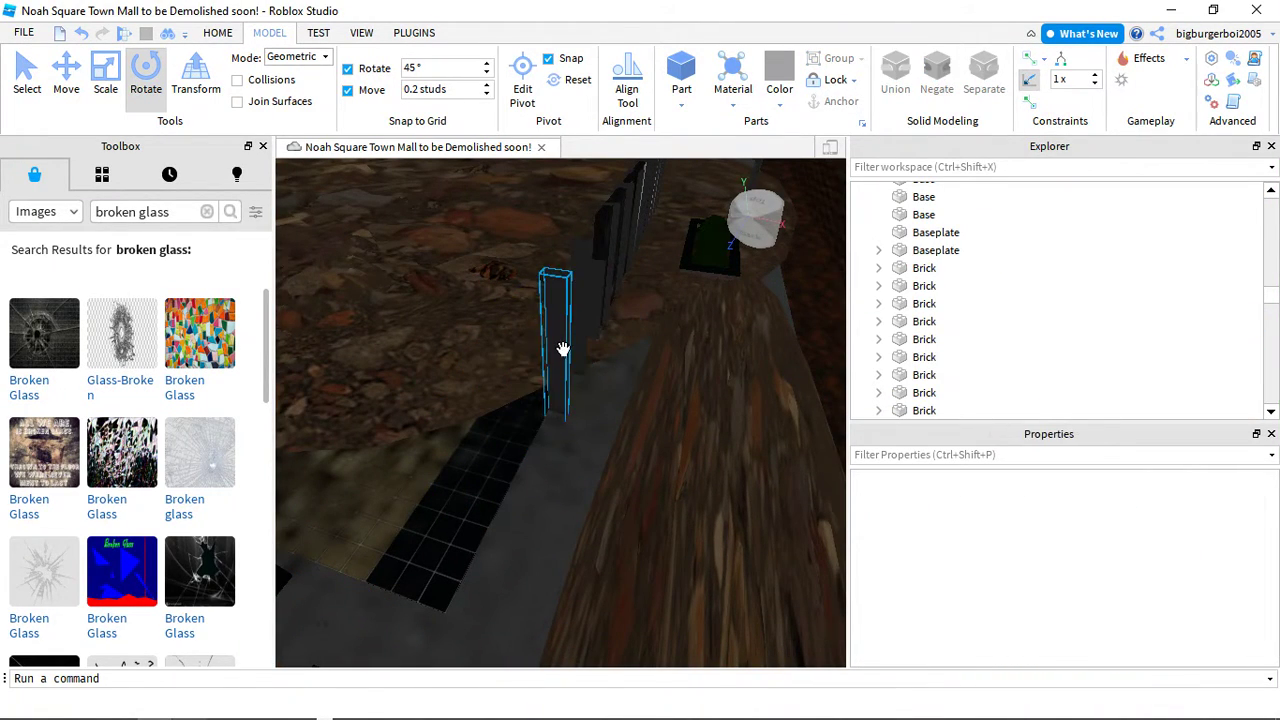
pyautogui.click(586, 323)
pyautogui.click(571, 323)
pyautogui.click(590, 304)
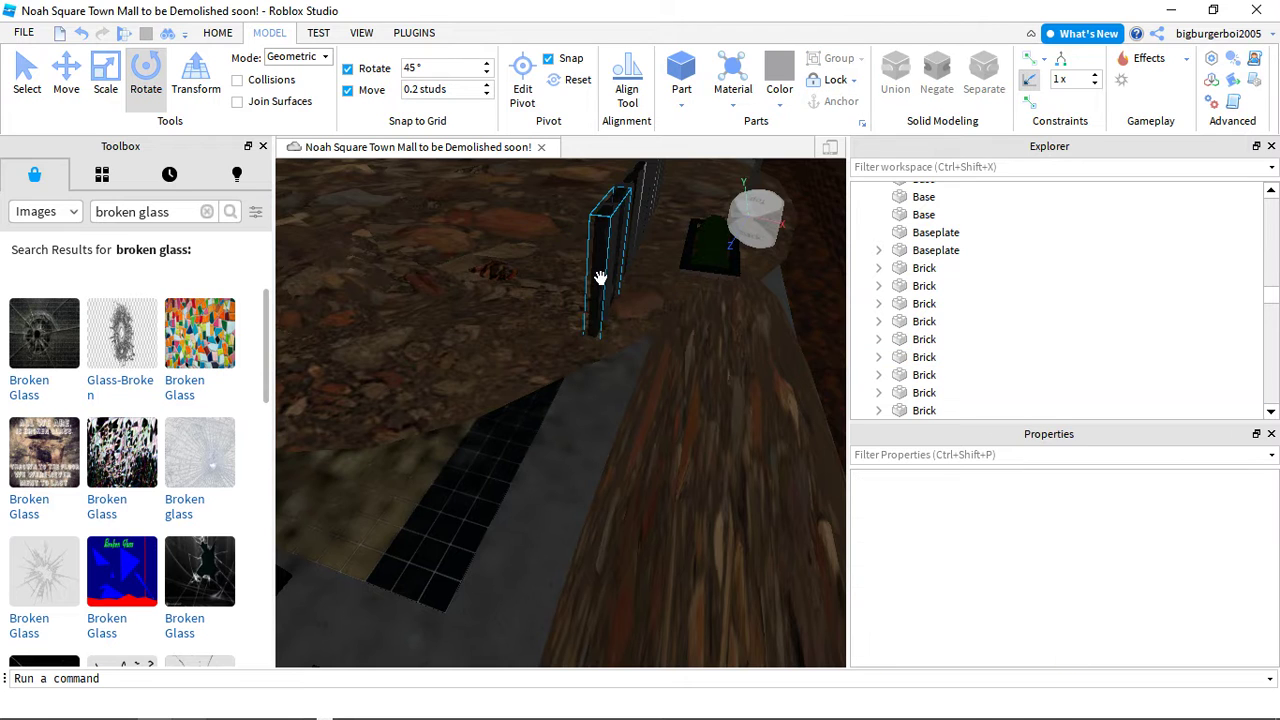
pyautogui.click(614, 249)
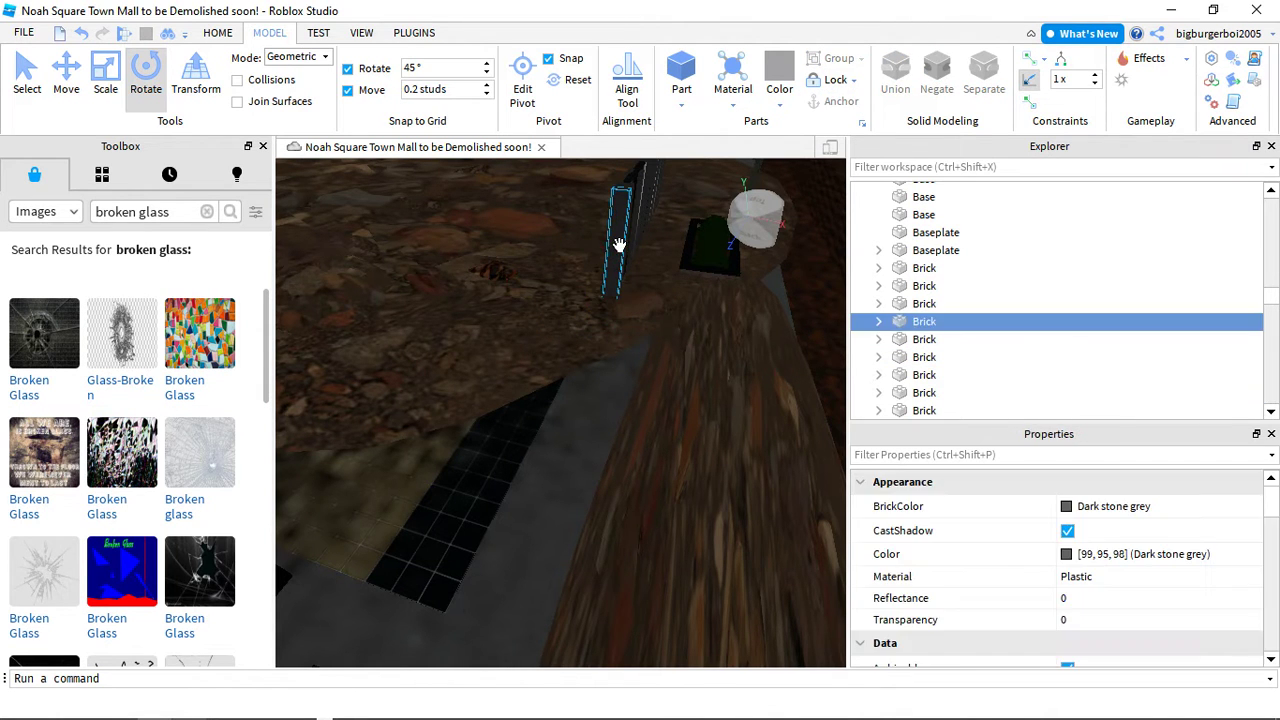
pyautogui.click(619, 244)
# Delete the long glass pane, its supporting posts and the last dark wall pieces at the far end of the storefront
pyautogui.moveTo(592, 260); pyautogui.dragTo(529, 488, button='right')
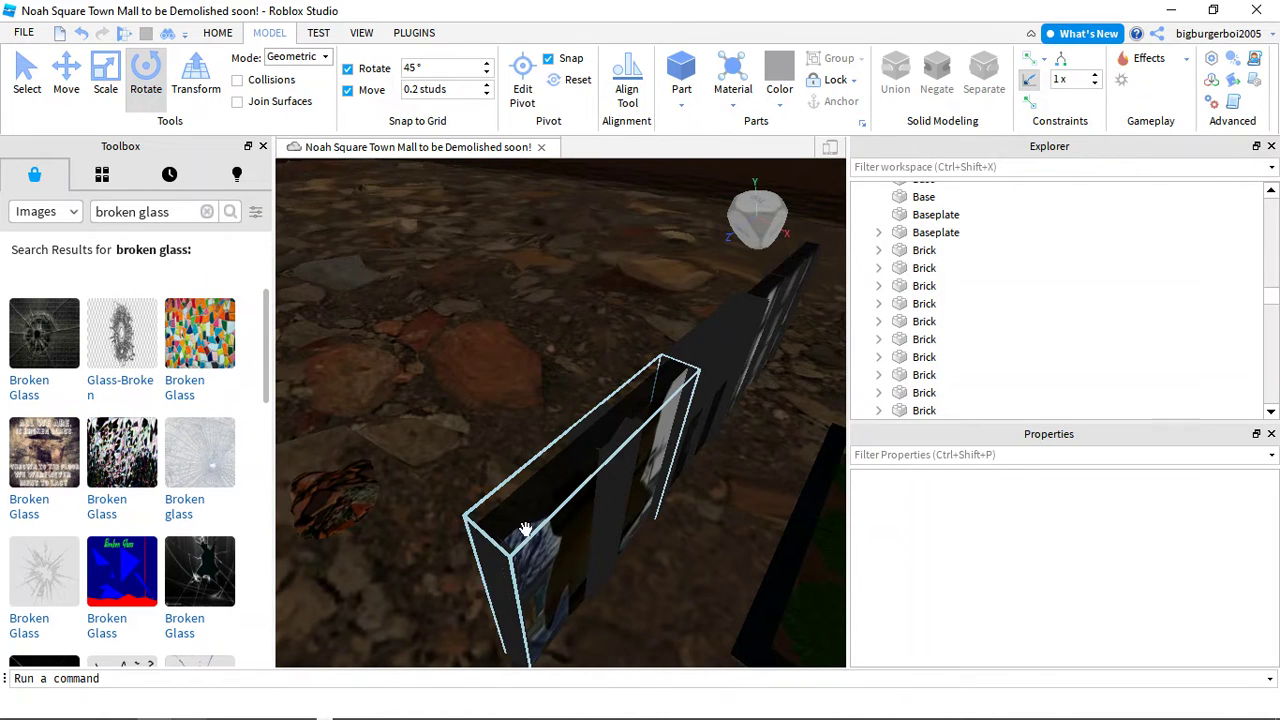
pyautogui.press('Delete')
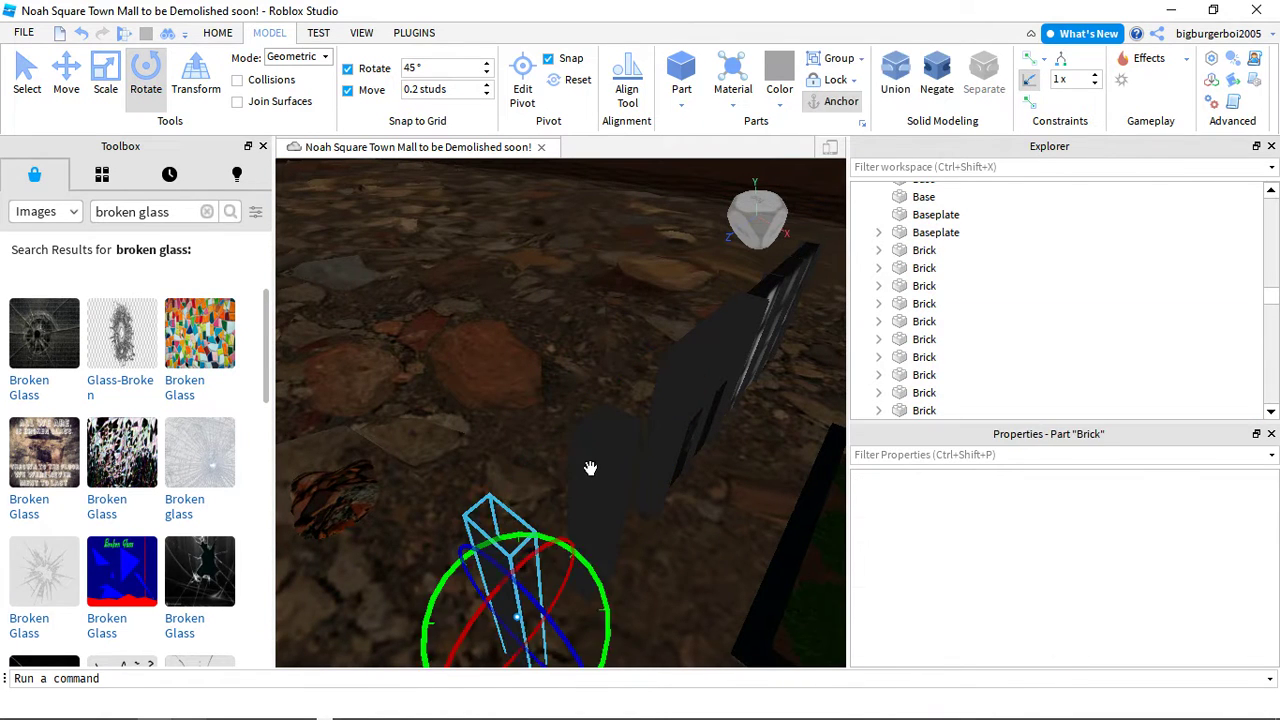
pyautogui.click(590, 468)
pyautogui.moveTo(620, 460); pyautogui.dragTo(800, 286)
pyautogui.press('Delete')
pyautogui.moveTo(726, 349); pyautogui.dragTo(449, 429, button='right')
pyautogui.click(714, 374)
pyautogui.press('Delete')
pyautogui.scroll(-3, 494, 404)
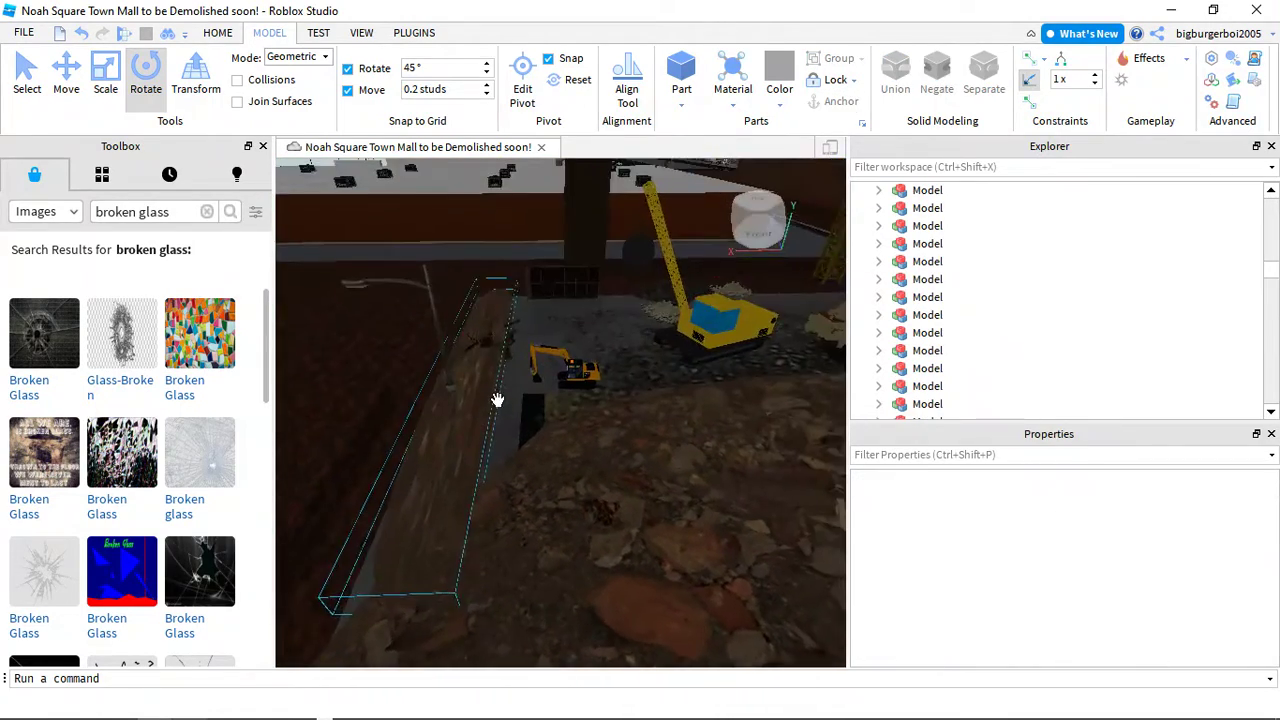
# Move the excavator up to the low window wall beneath the tall brown wall, with its arm reaching toward the windows
pyautogui.scroll(8, 494, 404)
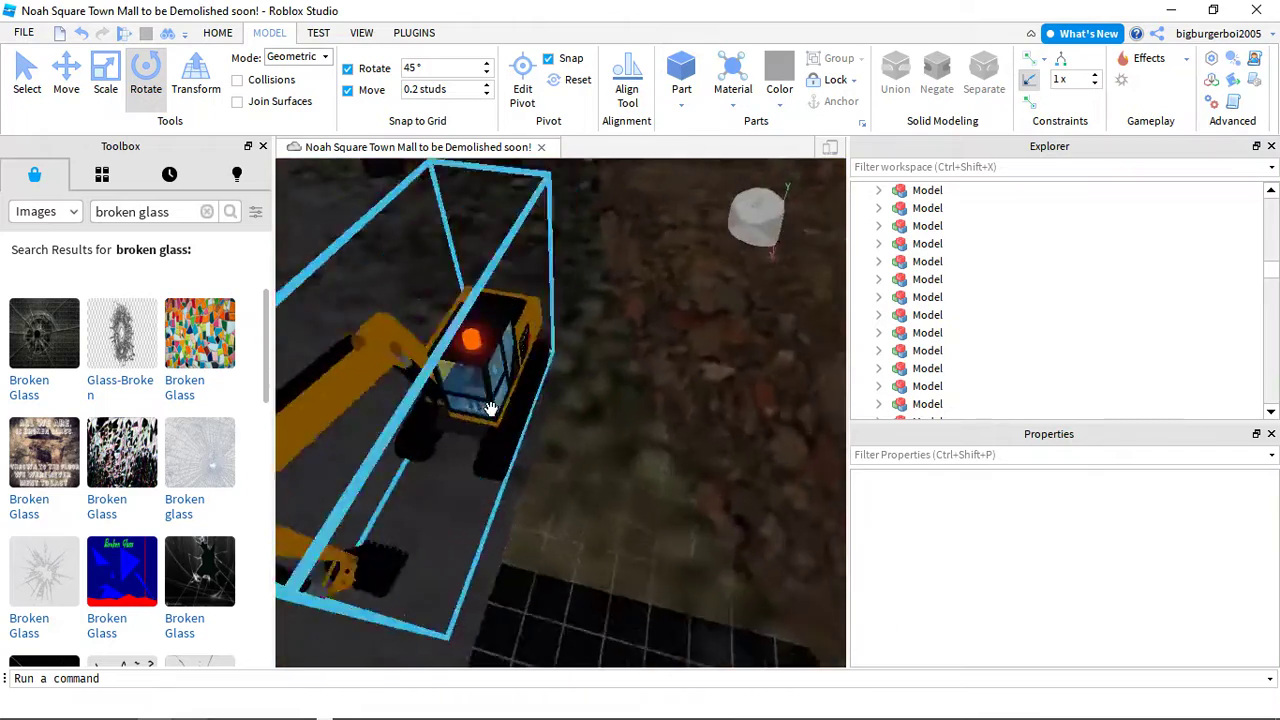
pyautogui.scroll(-5, 490, 407)
pyautogui.click(563, 423)
pyautogui.moveTo(563, 423); pyautogui.dragTo(451, 420, button='middle')
pyautogui.scroll(3, 400, 357)
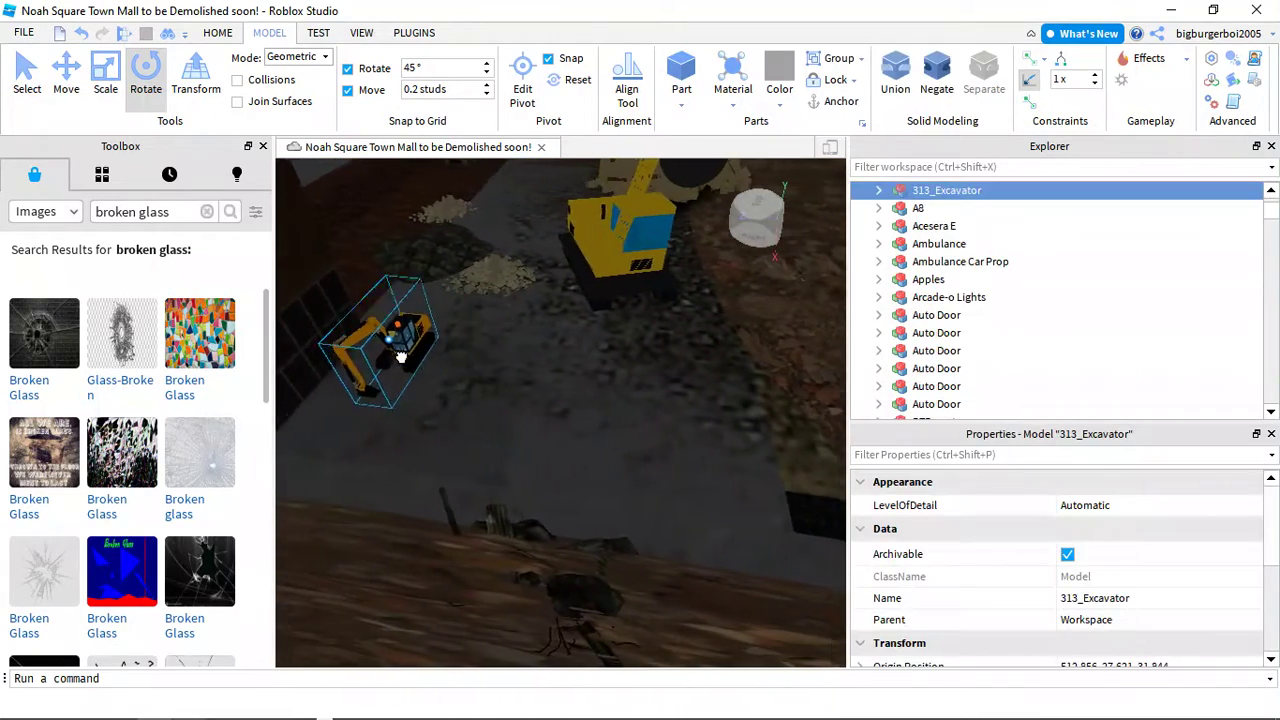
pyautogui.moveTo(400, 357); pyautogui.dragTo(406, 375)
pyautogui.hotkey('ctrl', 'g')
pyautogui.moveTo(396, 428); pyautogui.dragTo(501, 408, button='right')
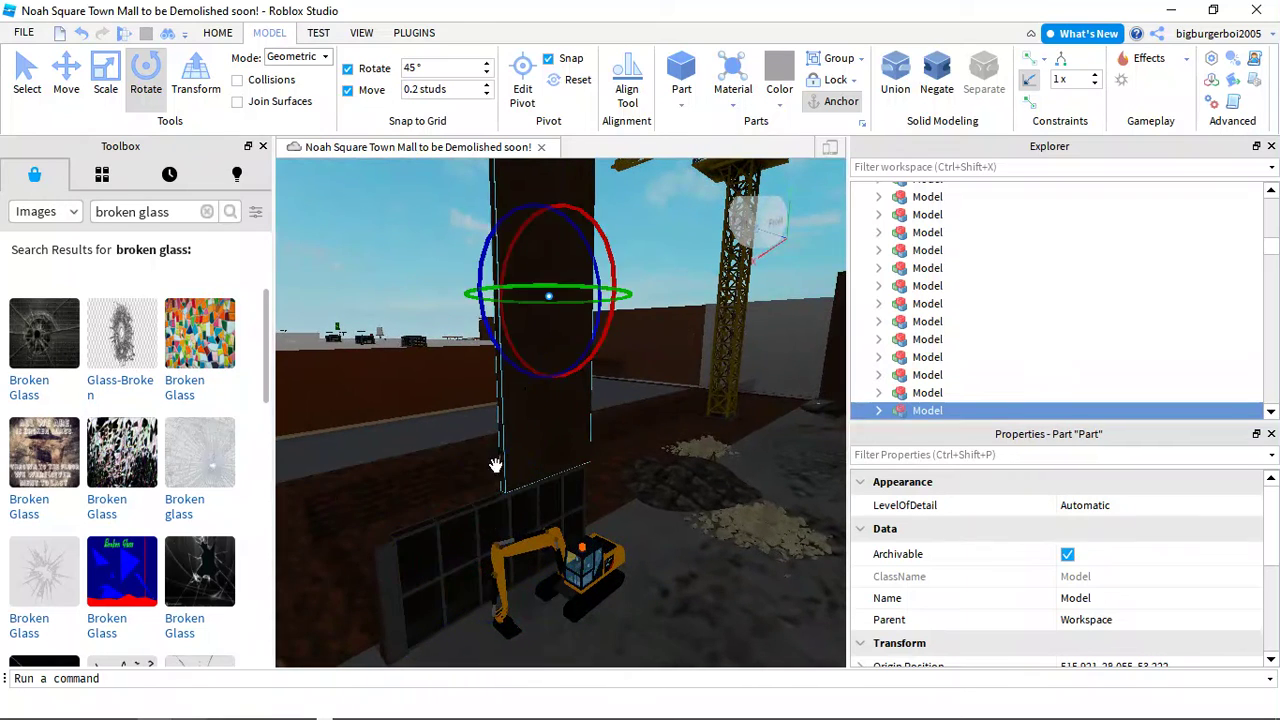
# Delete the tall brown wall and the low window wall with its end posts beside the excavator
pyautogui.press('Delete')
pyautogui.click(466, 538)
pyautogui.click(371, 543)
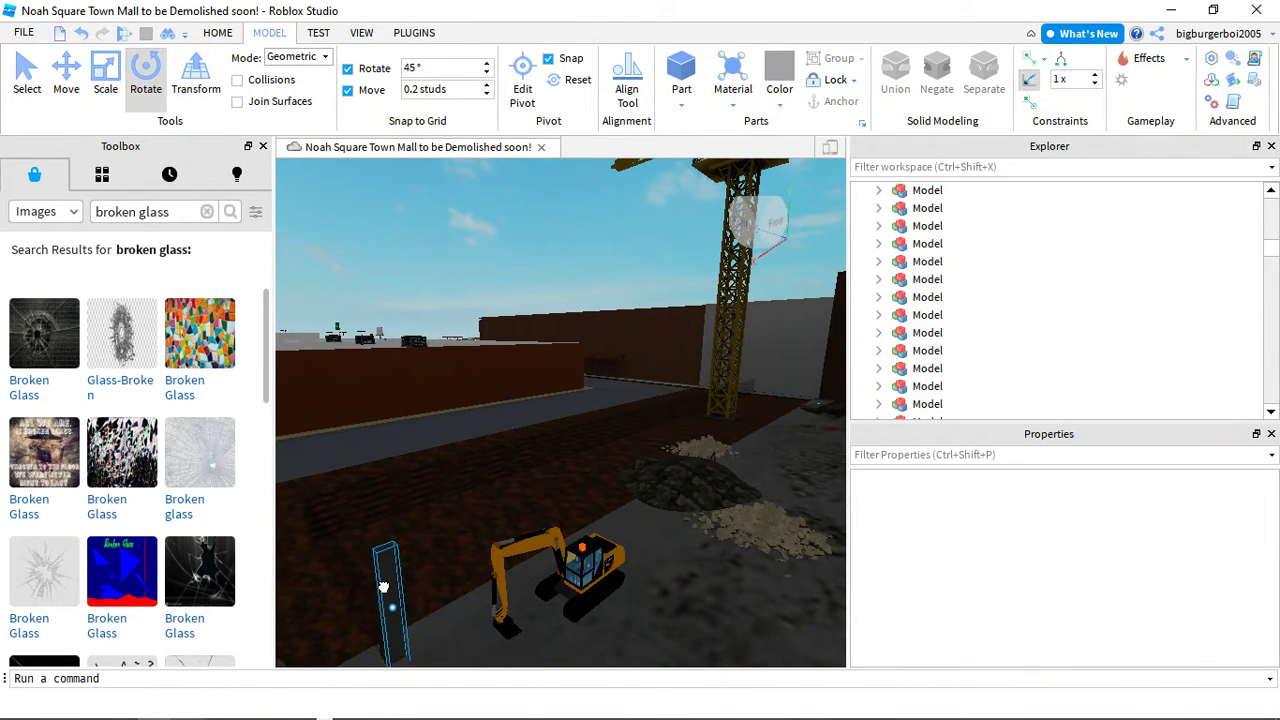
pyautogui.click(509, 534)
pyautogui.click(507, 535)
pyautogui.moveTo(507, 535); pyautogui.dragTo(507, 535, button='right')
# Reposition the excavator at the edge of the concrete and delete the short brown pillar in front of its arm
pyautogui.moveTo(441, 450); pyautogui.dragTo(457, 489)
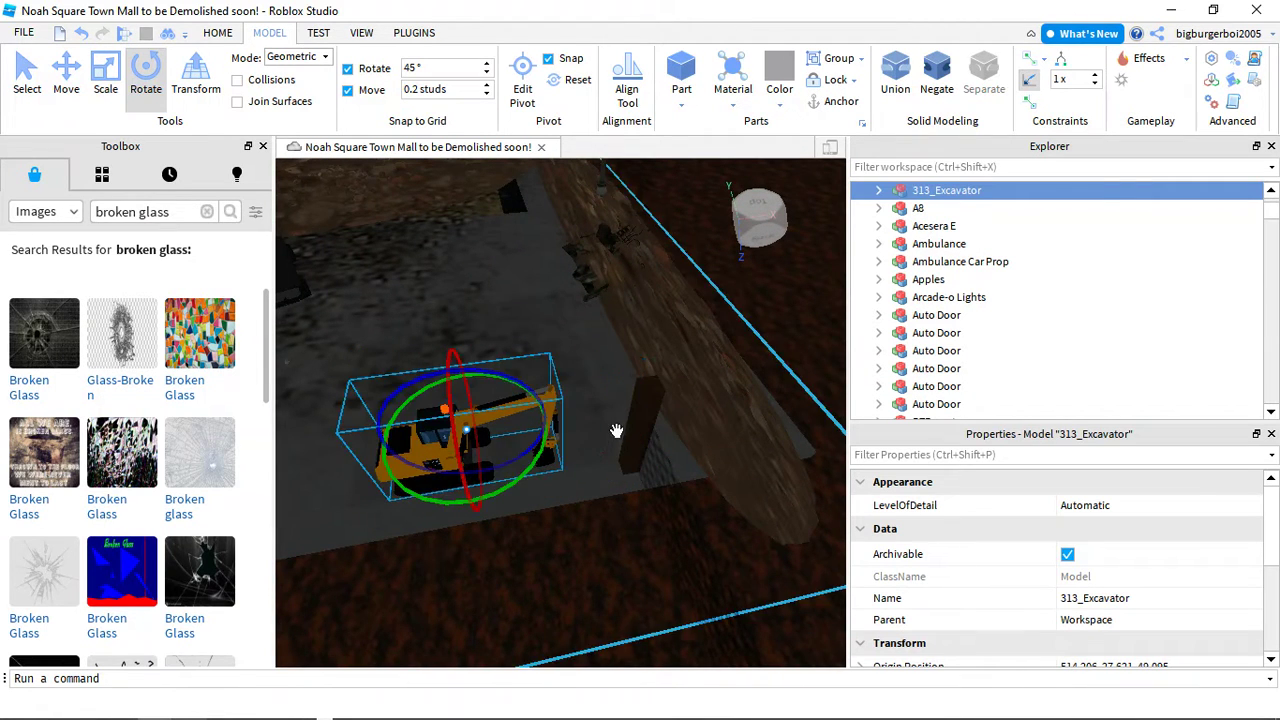
pyautogui.click(632, 440)
pyautogui.click(563, 408)
pyautogui.moveTo(563, 408)
pyautogui.mouseDown(button='right')
pyautogui.moveTo(577, 386)
pyautogui.moveTo(566, 391)
pyautogui.mouseUp(button='right')
pyautogui.moveTo(265, 683)
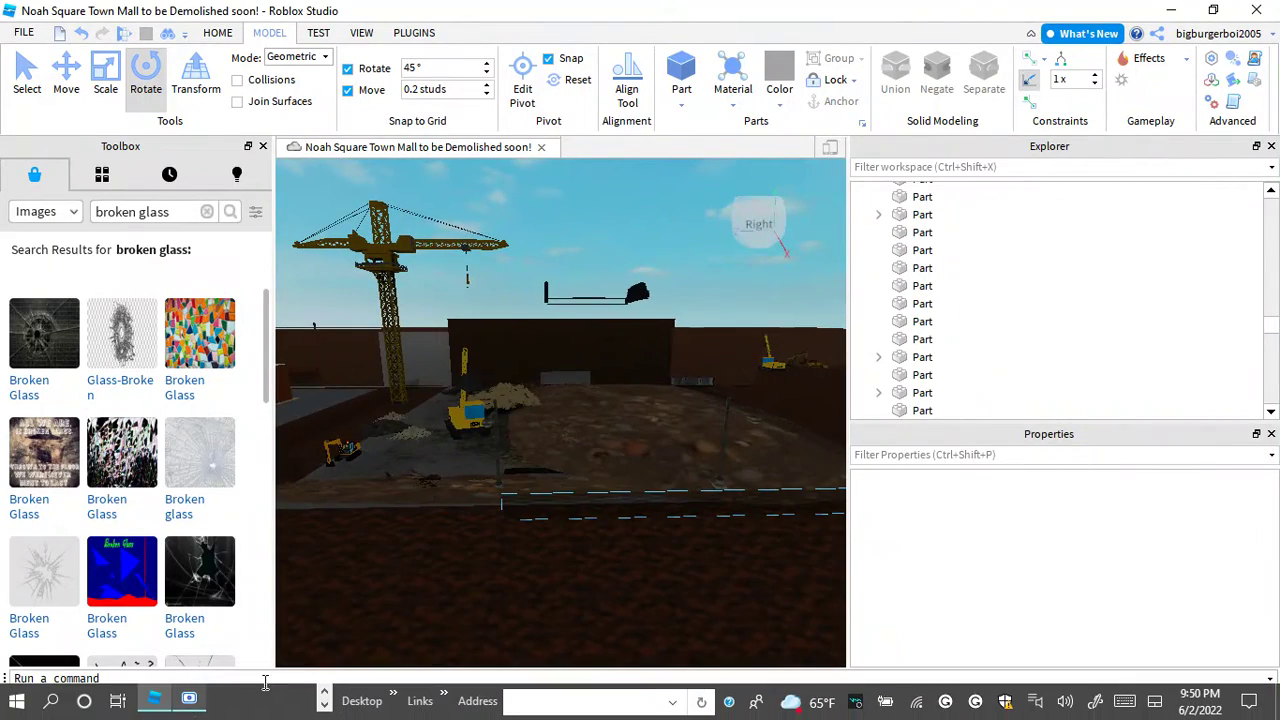